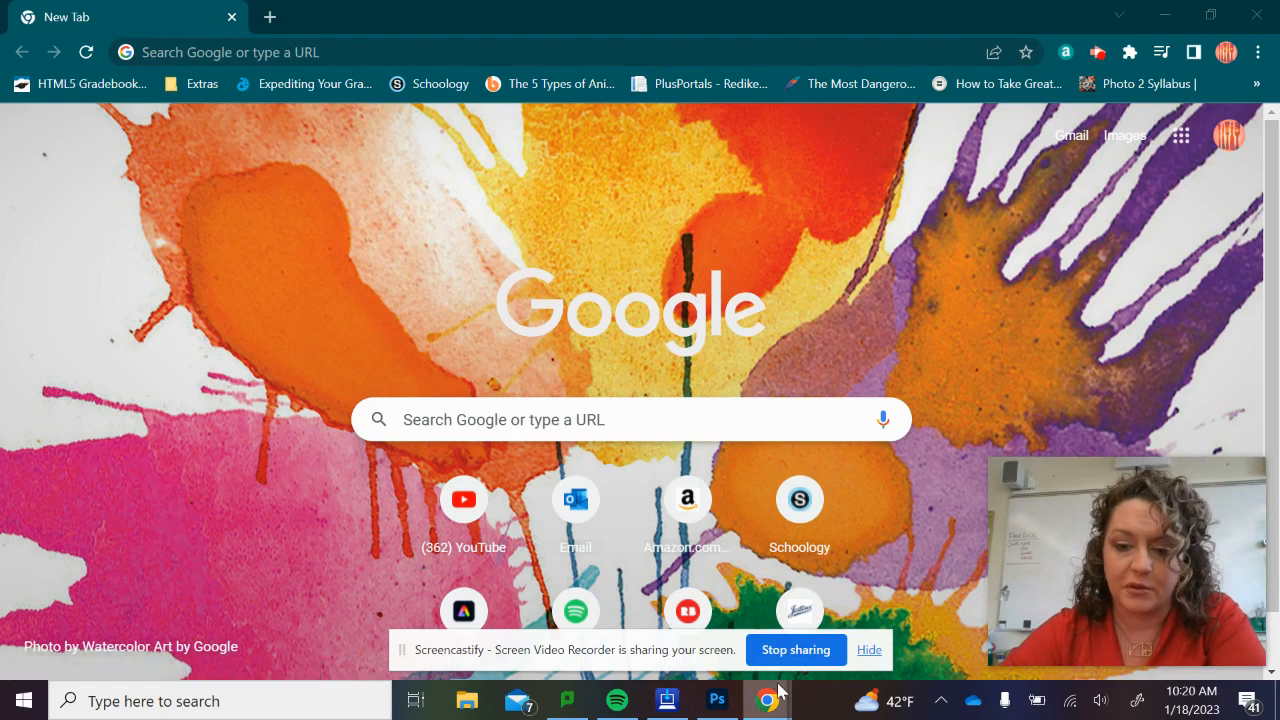
Switch to Photoshop and create a transparent 1903 x 736 px RGB document with the resolution set to 300 pixels/inch.
left_click(716, 703)
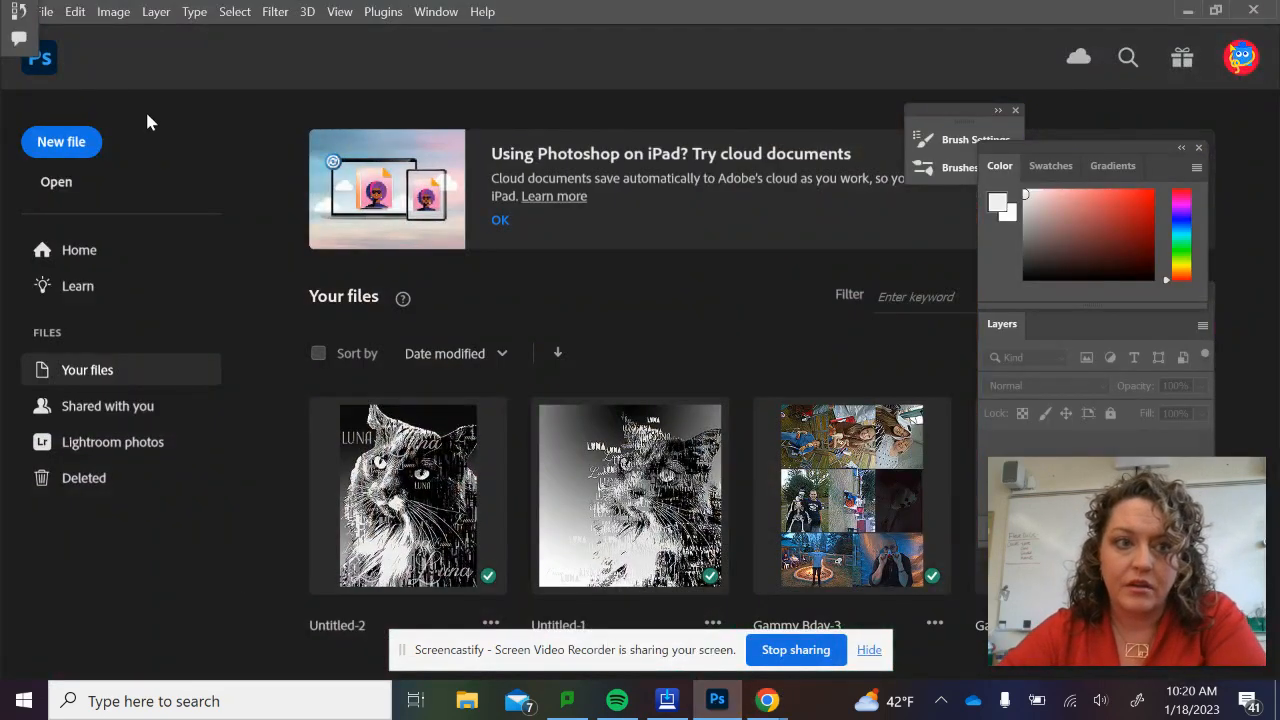
left_click(48, 14)
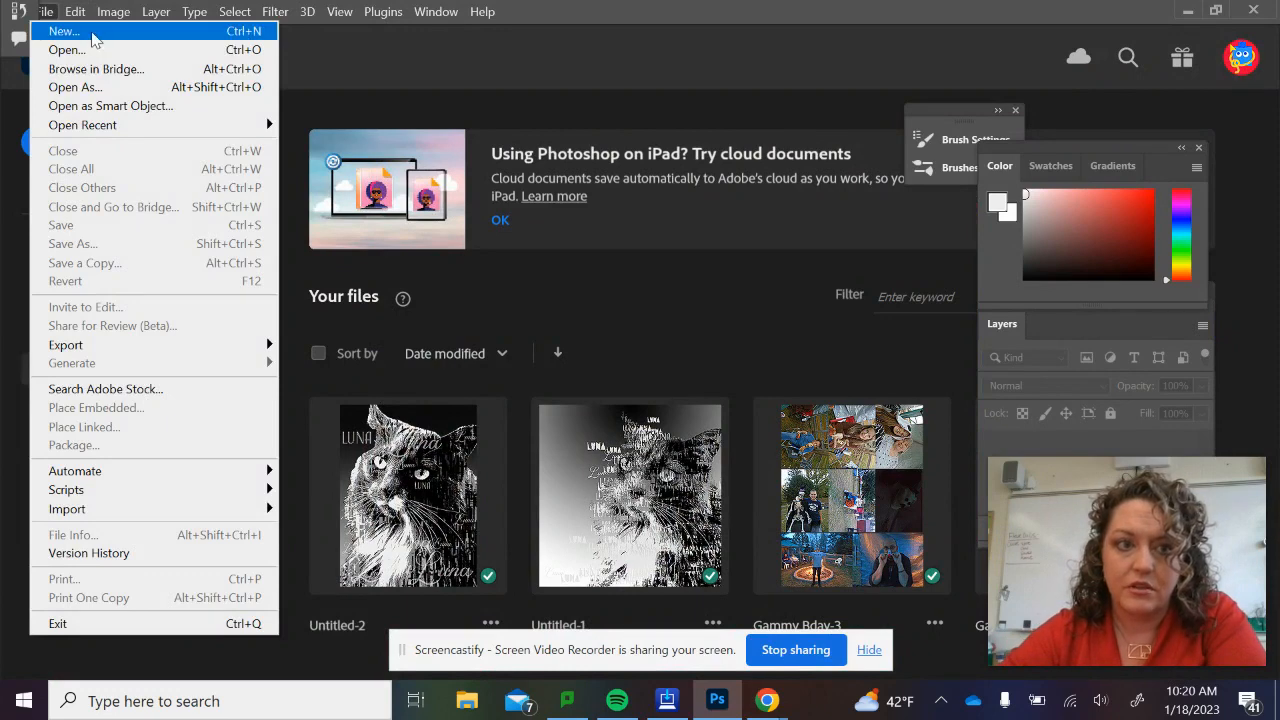
left_click(92, 32)
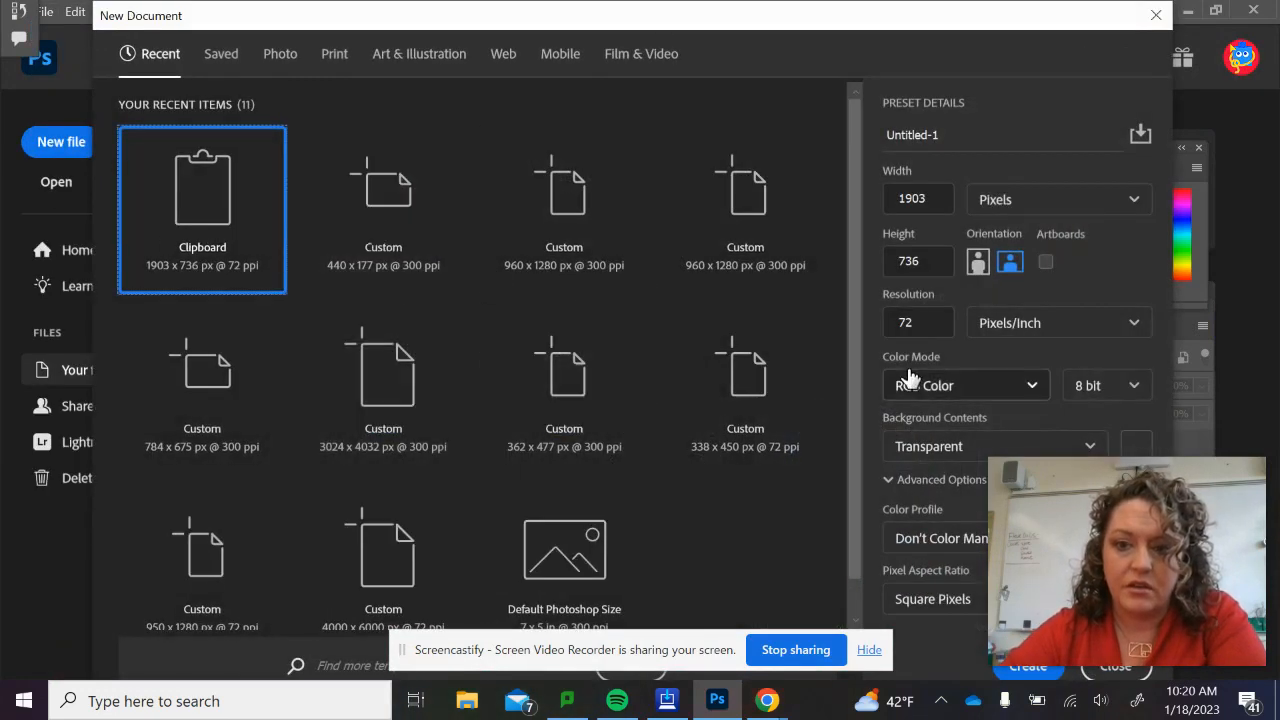
left_click_drag(935, 325, 868, 320)
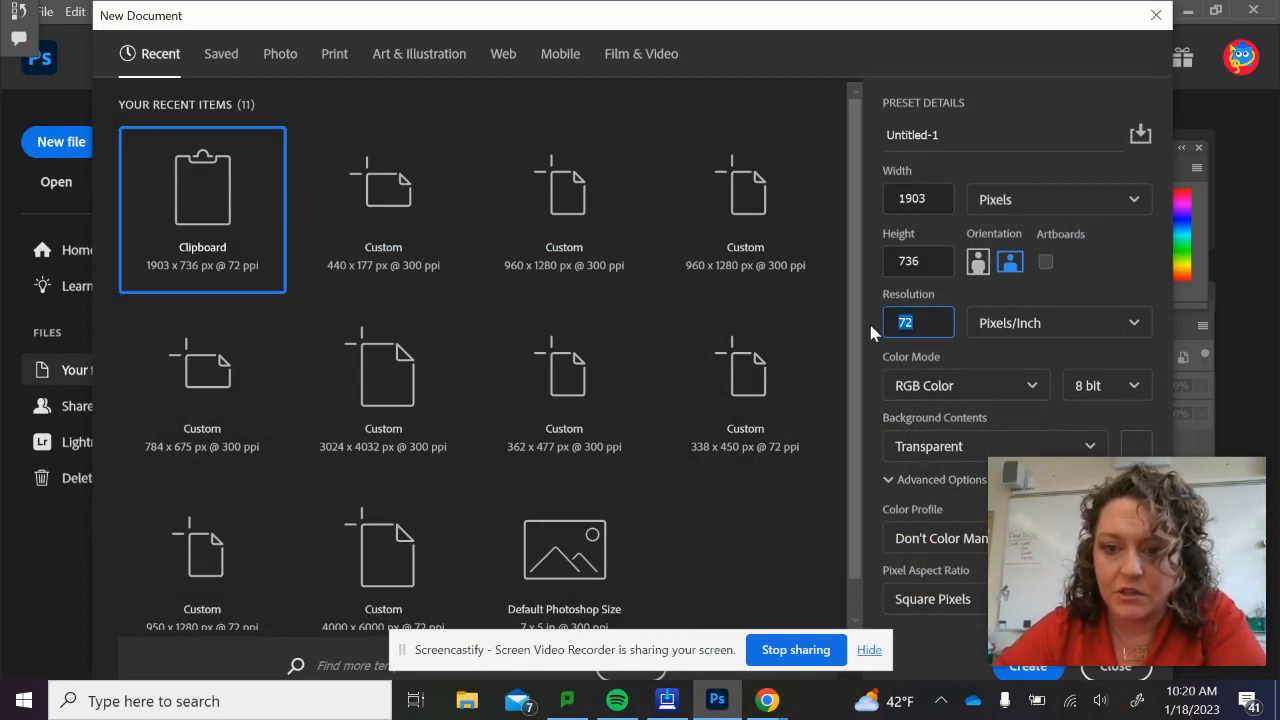
type("300")
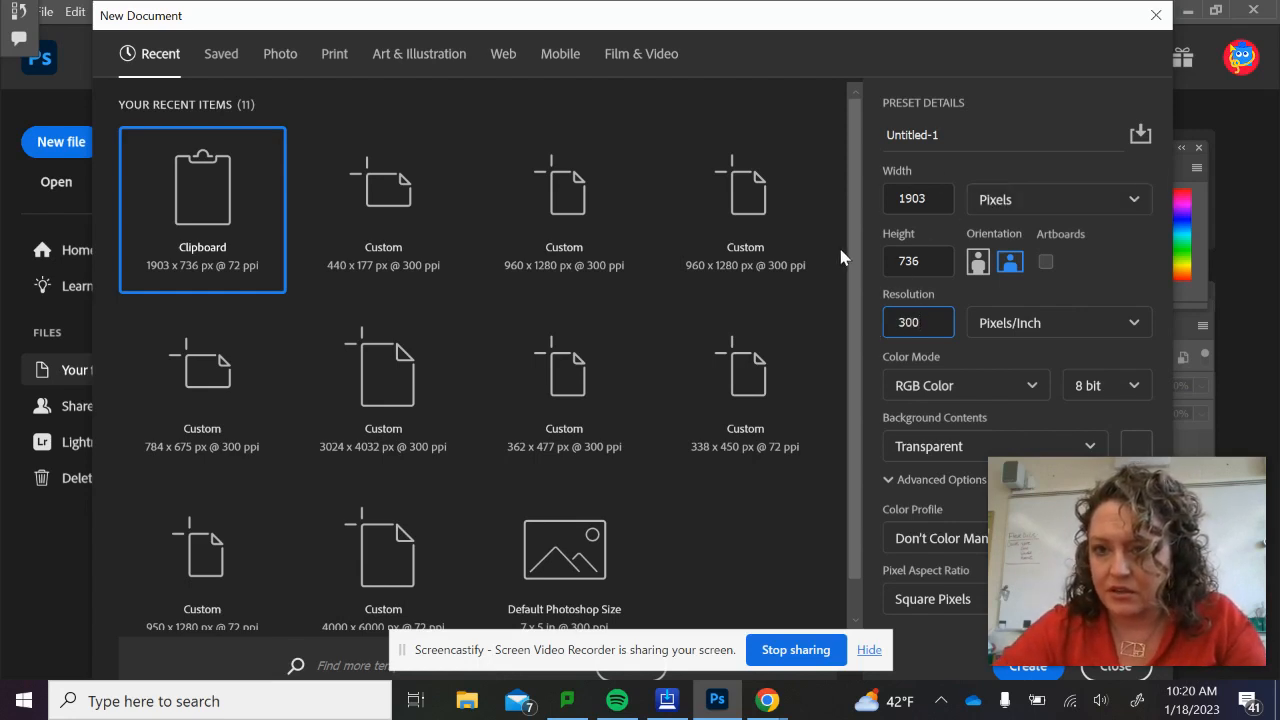
mouse_move(1176, 522)
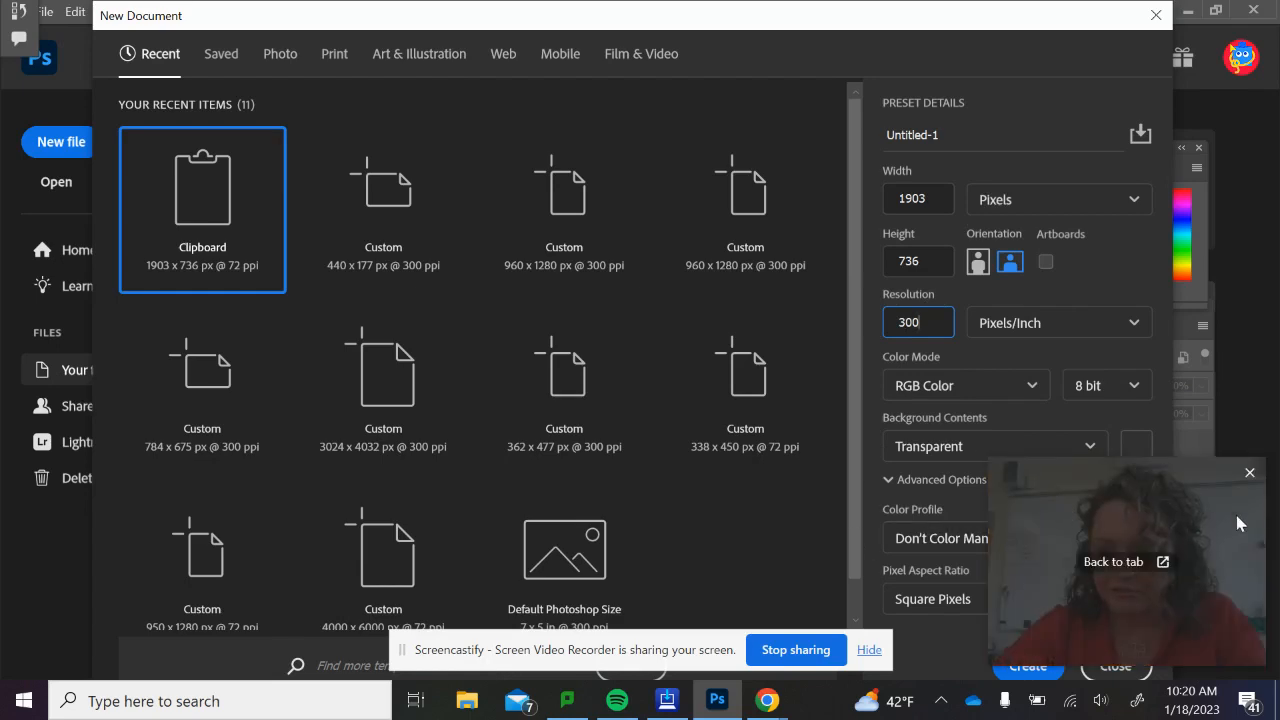
left_click_drag(1100, 35, 938, 35)
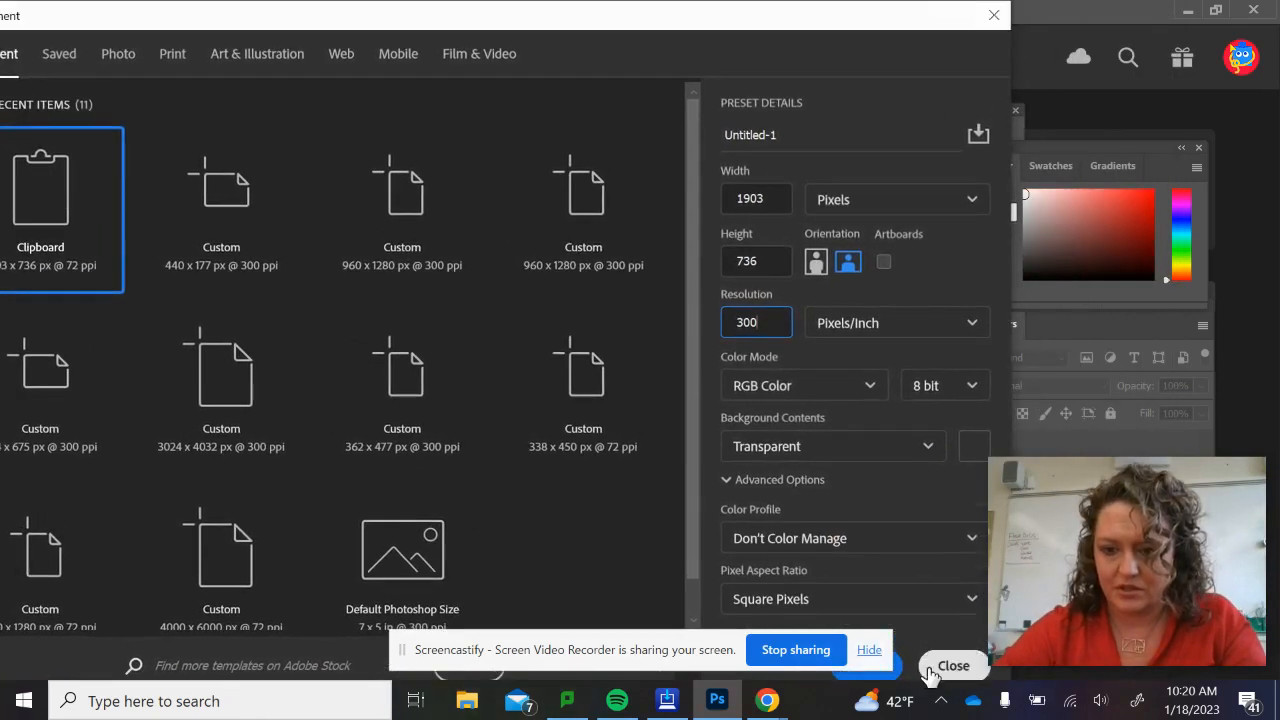
left_click(869, 650)
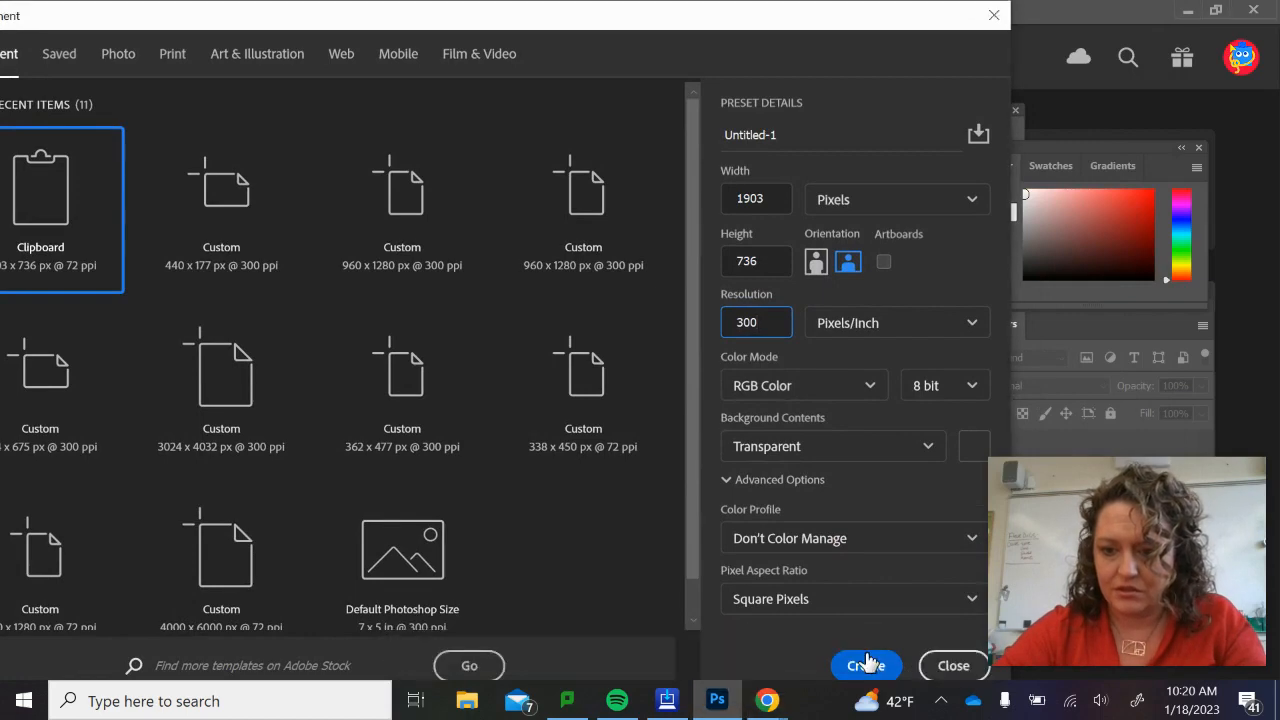
left_click(840, 667)
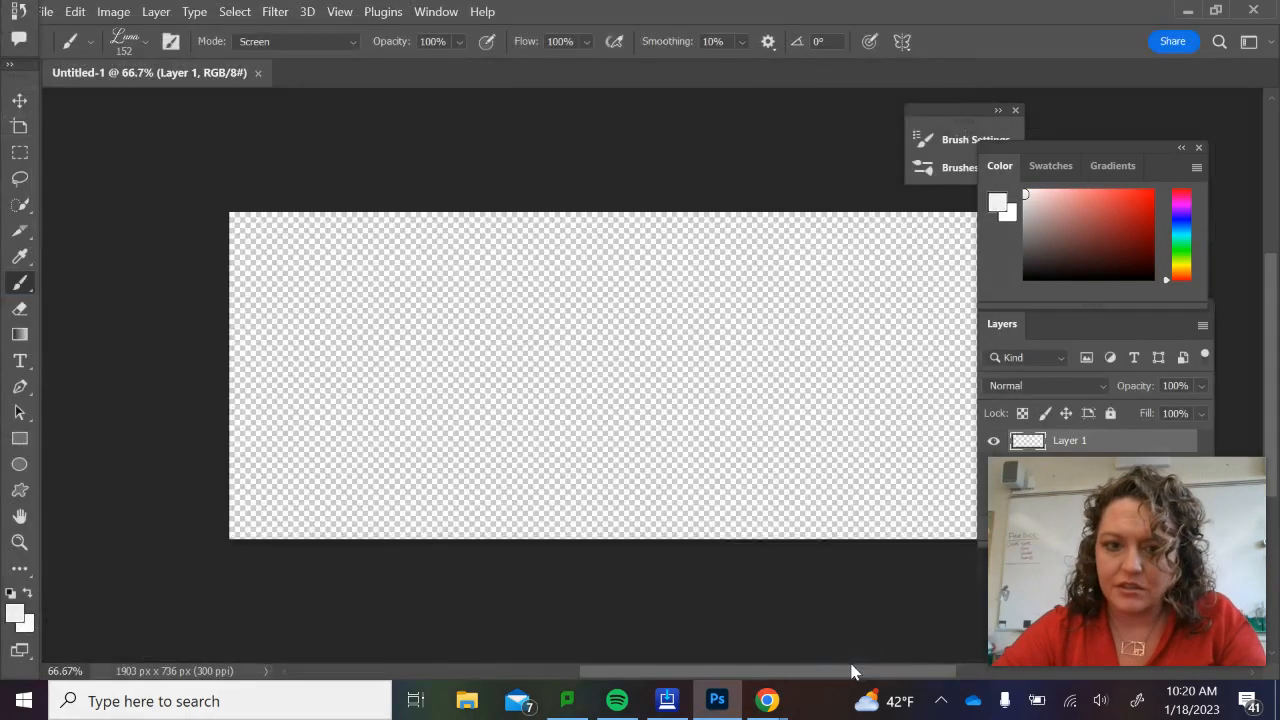
Add a horizontal line of text reading "Hello" near the canvas's upper-left corner.
scroll(602, 458, "right", 2)
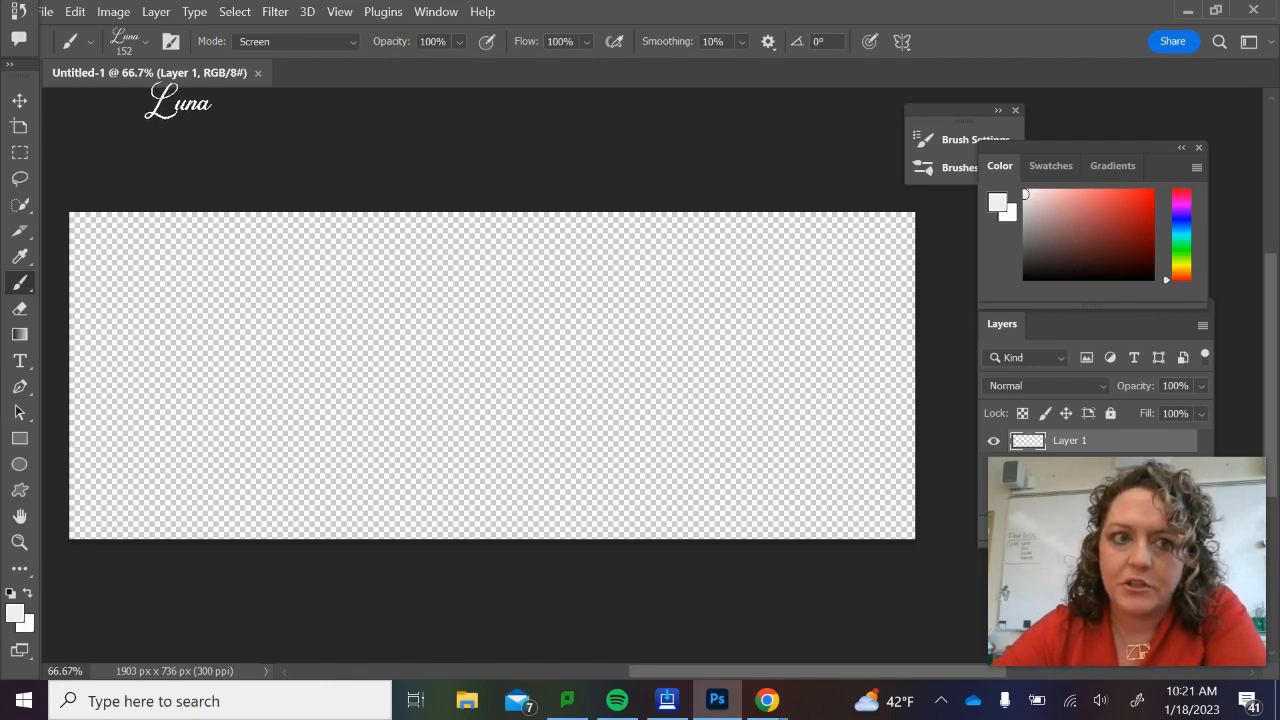
left_click(20, 361)
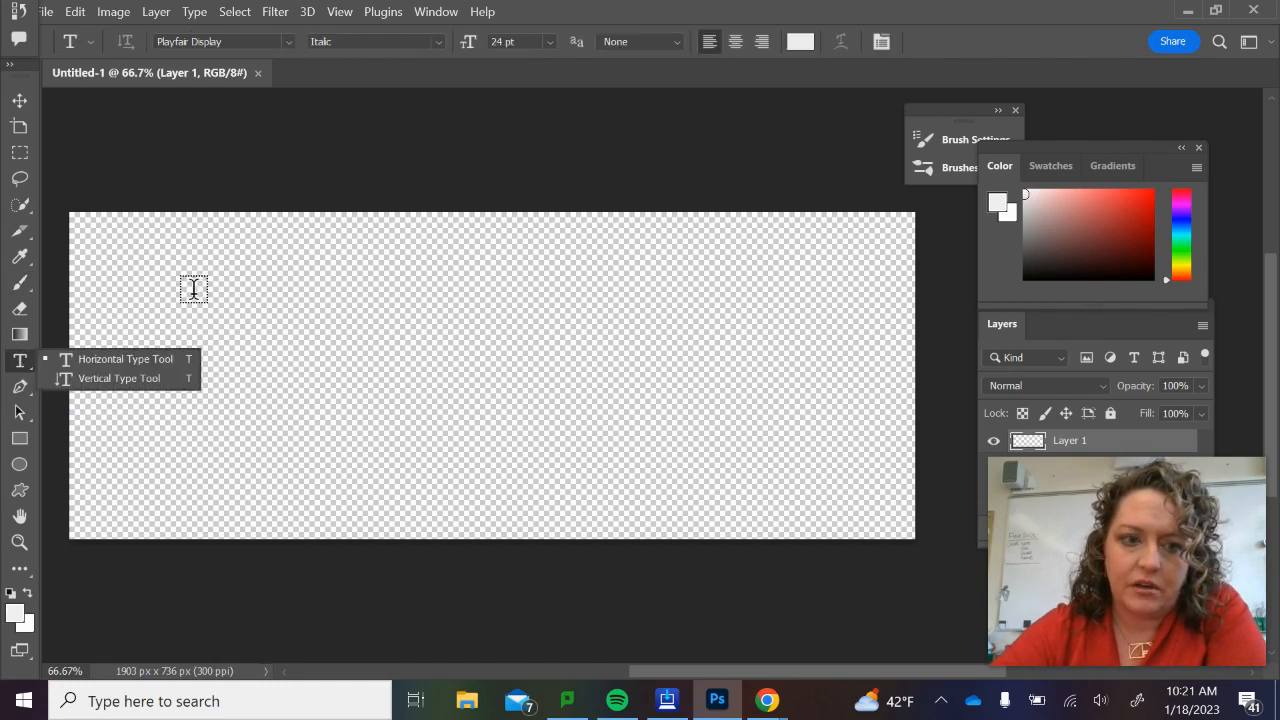
left_click(137, 274)
left_click(137, 274)
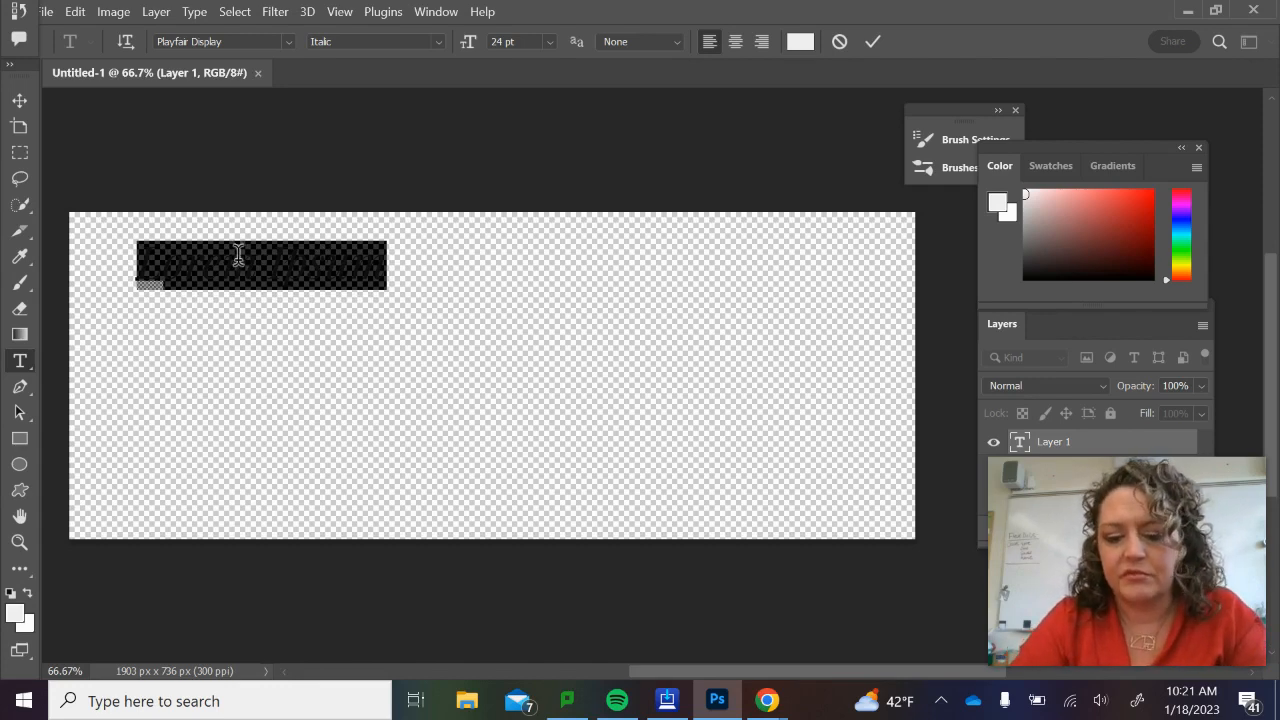
type("Hell")
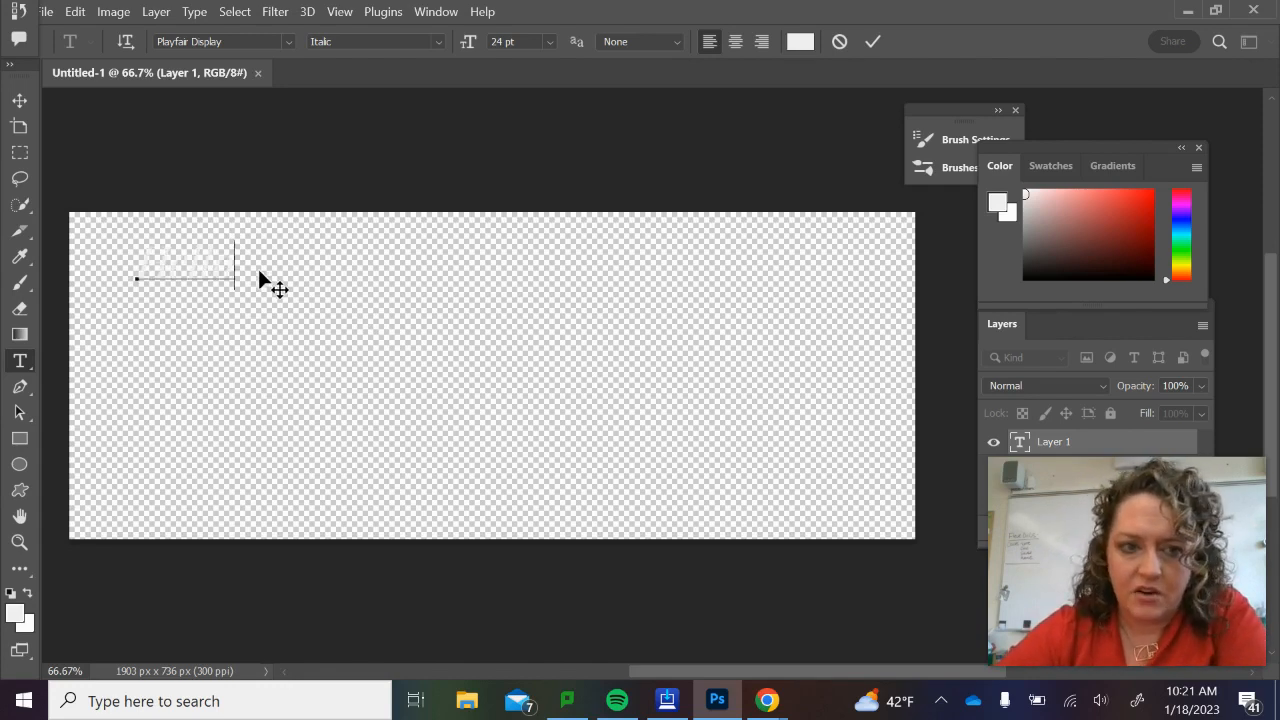
Select the whole word Hello and set its colour to black (000000).
double_click(193, 257)
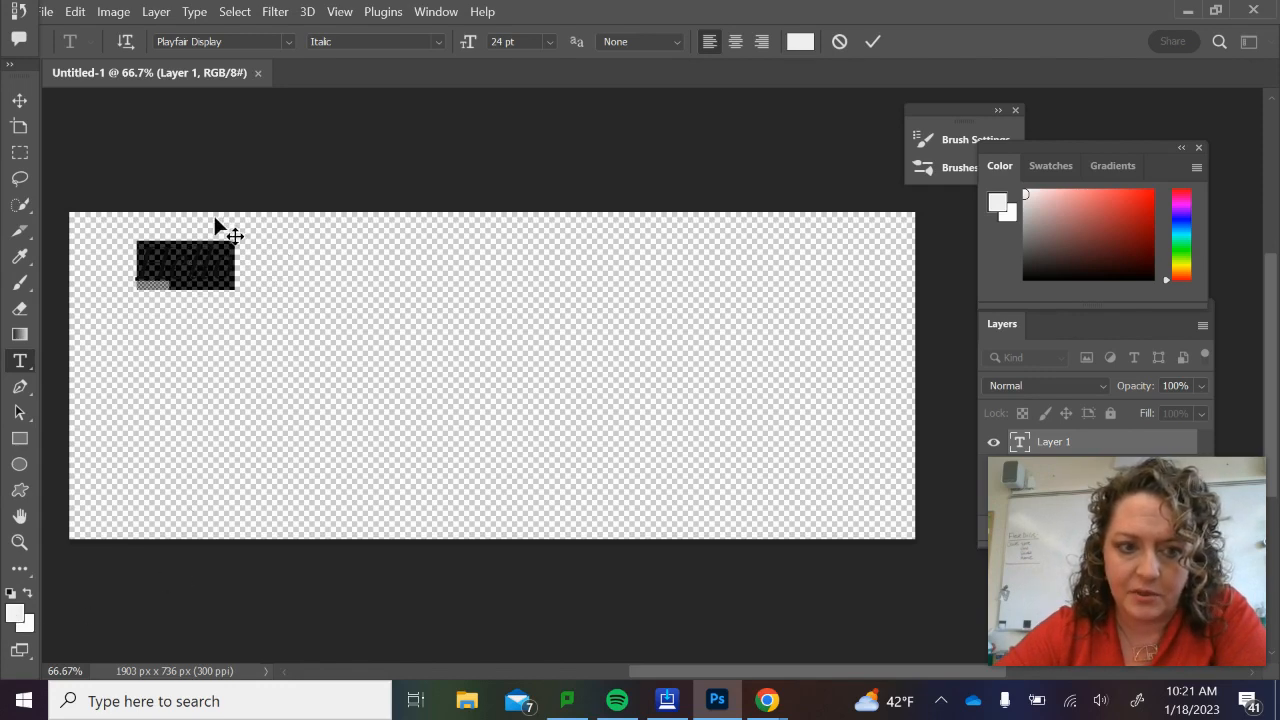
left_click(15, 615)
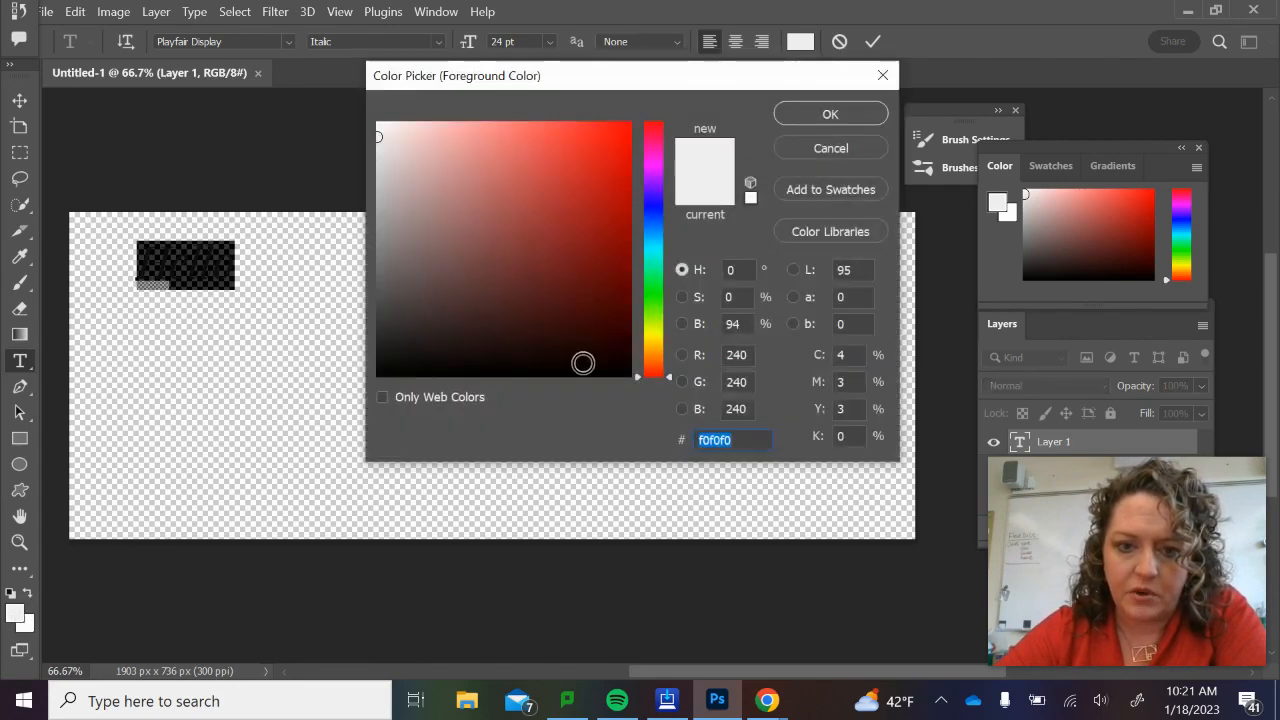
left_click_drag(614, 357, 637, 392)
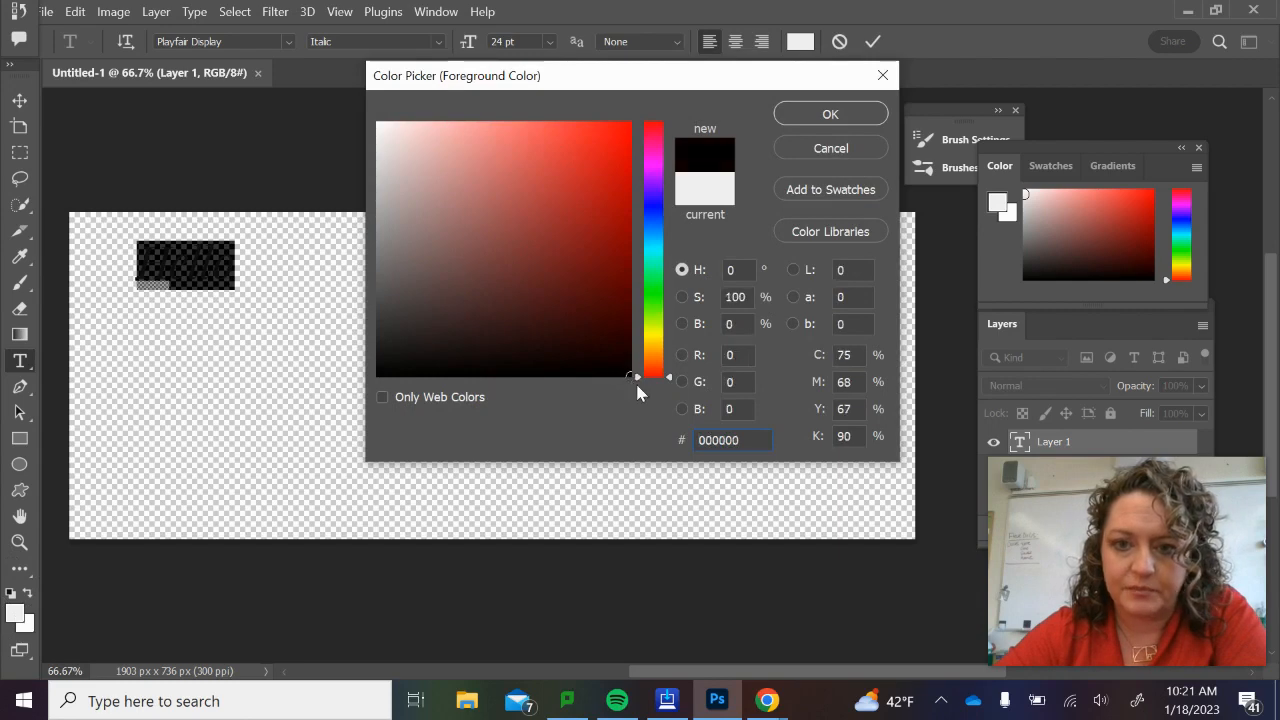
left_click(820, 120)
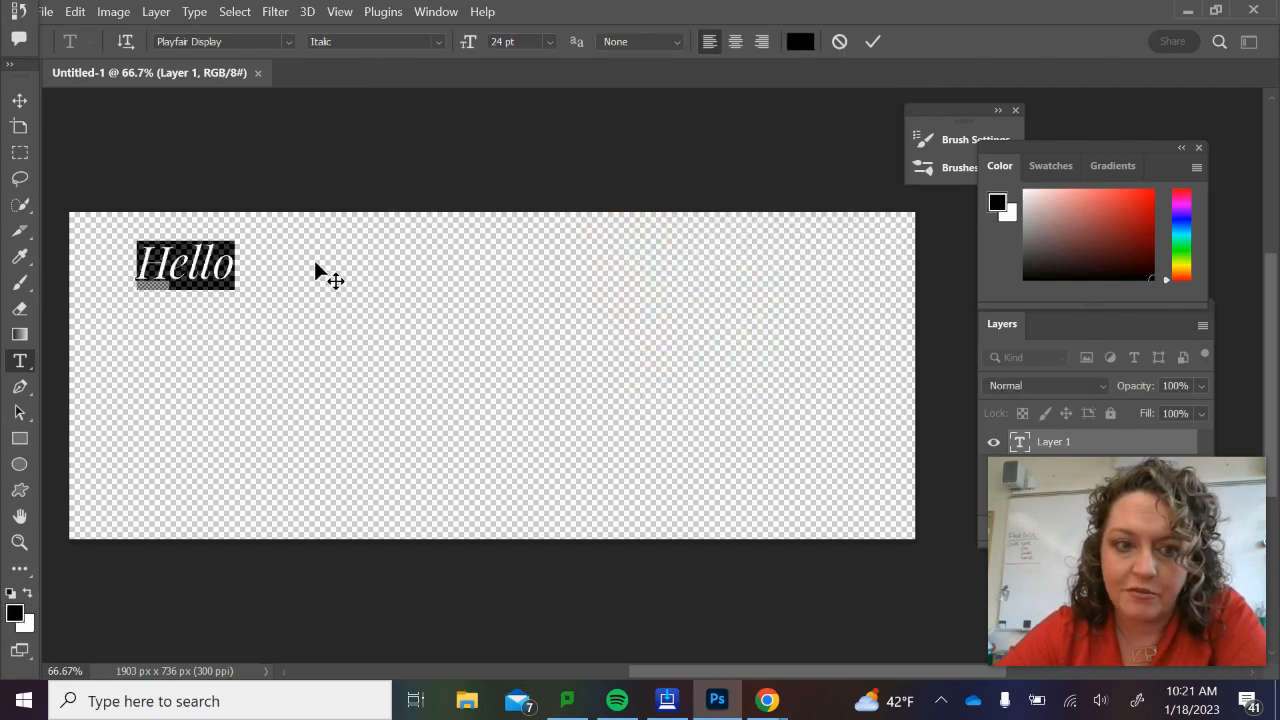
Scale the Hello text proportionally to about 661%, centre it horizontally on the canvas and apply the transform.
left_click(19, 100)
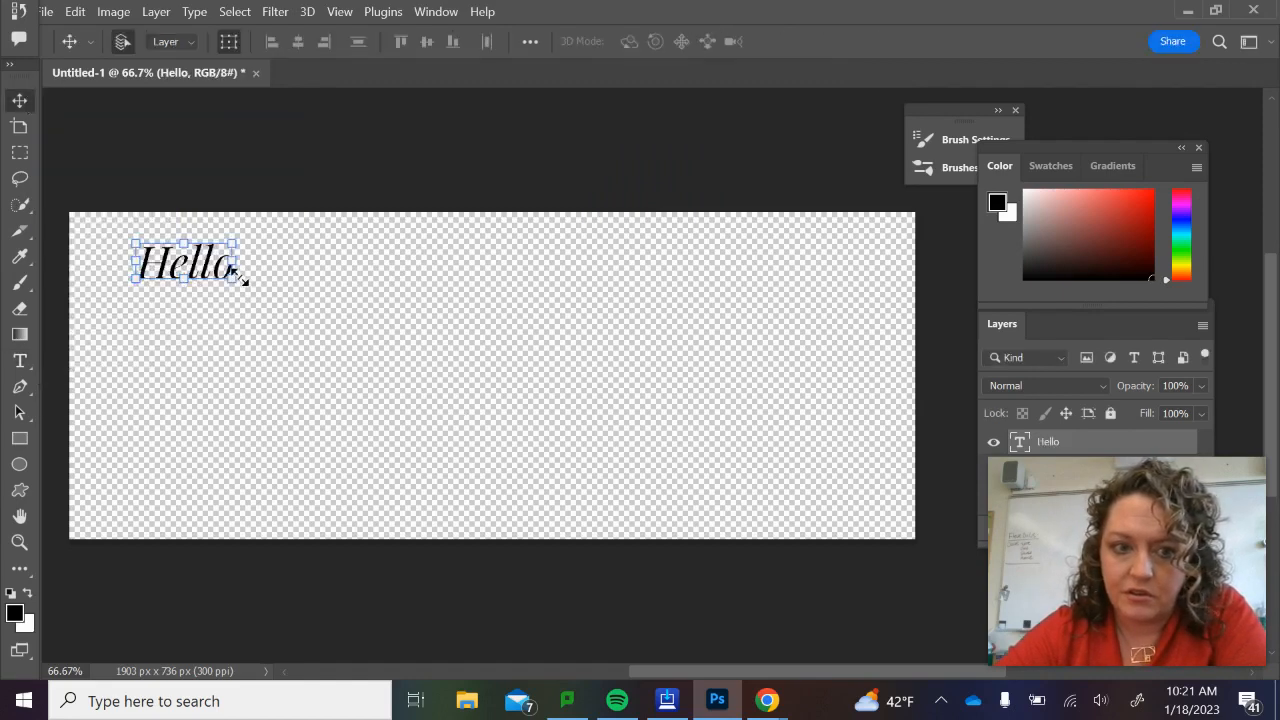
left_click_drag(233, 277, 521, 380)
left_click_drag(450, 275, 505, 338)
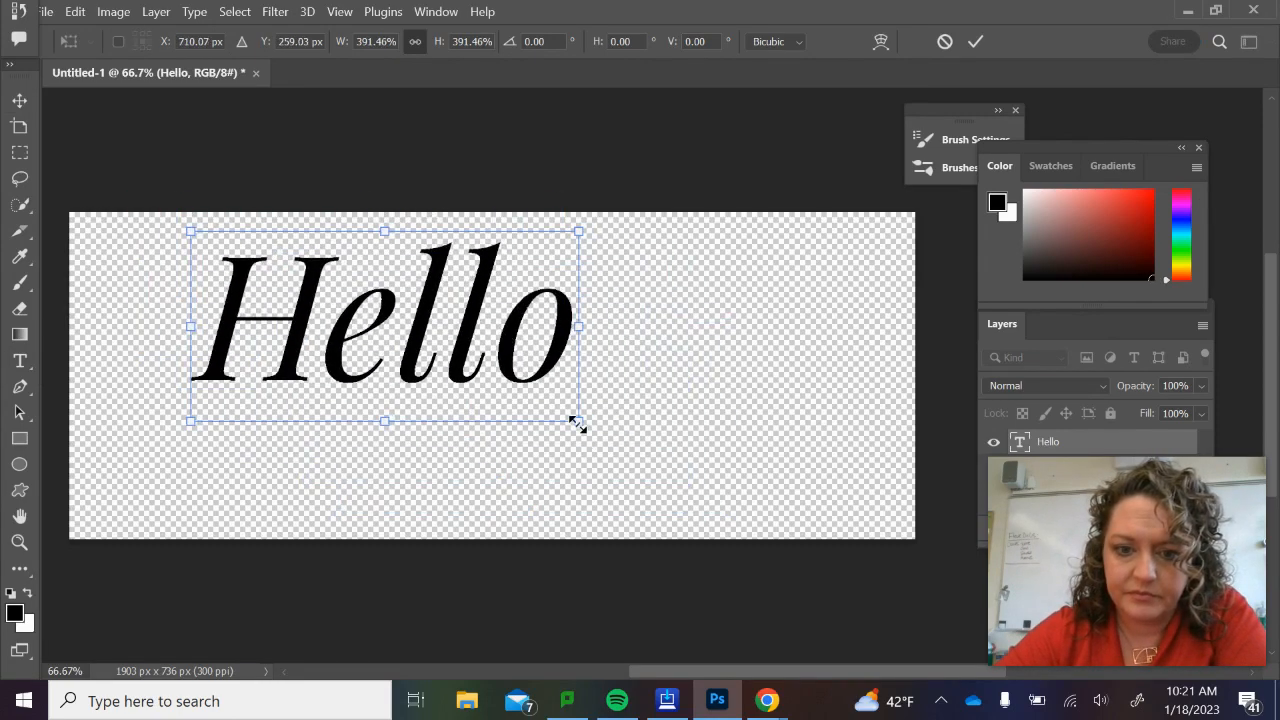
left_click_drag(577, 424, 795, 528)
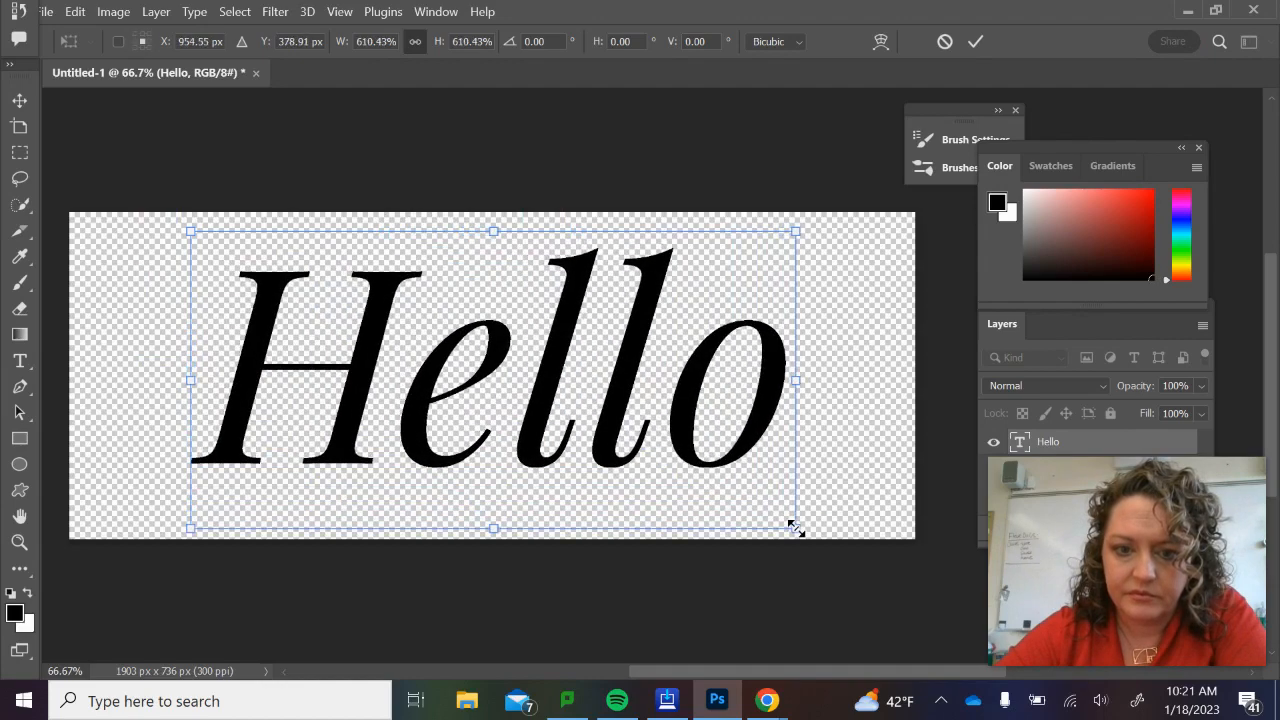
left_click_drag(722, 421, 711, 429)
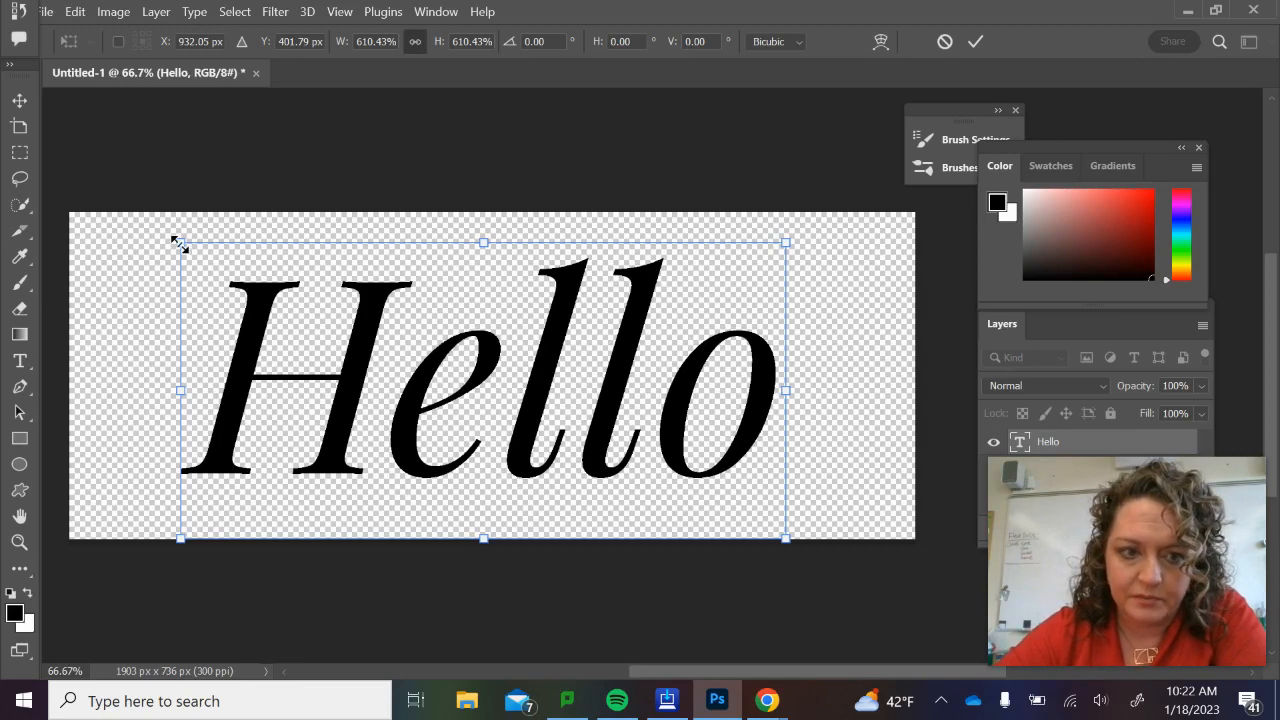
left_click_drag(180, 242, 125, 212)
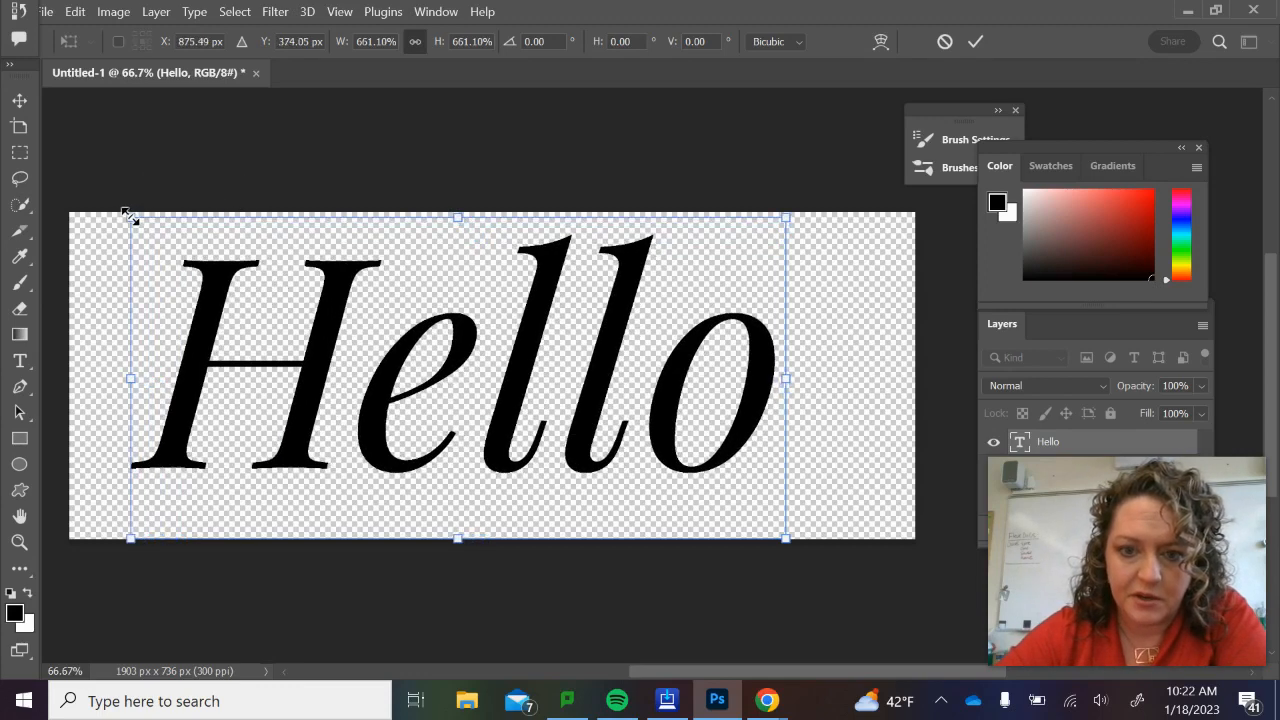
left_click_drag(613, 410, 651, 412)
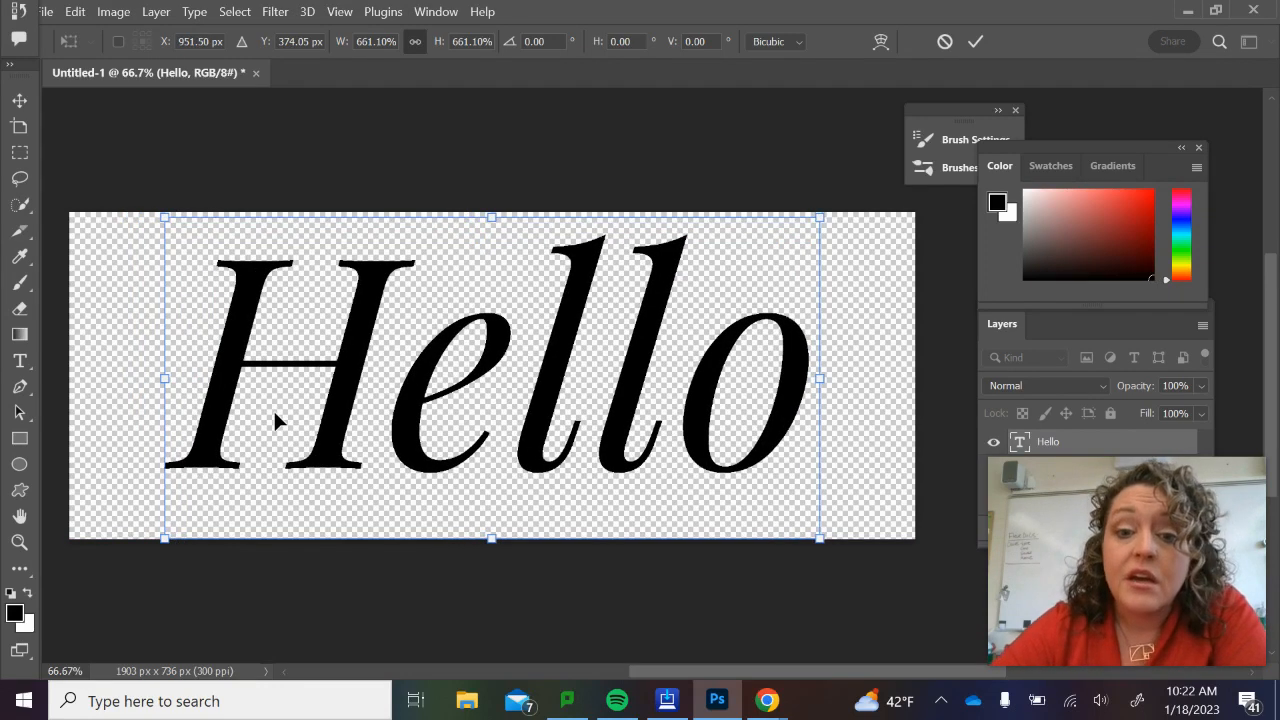
left_click(75, 12)
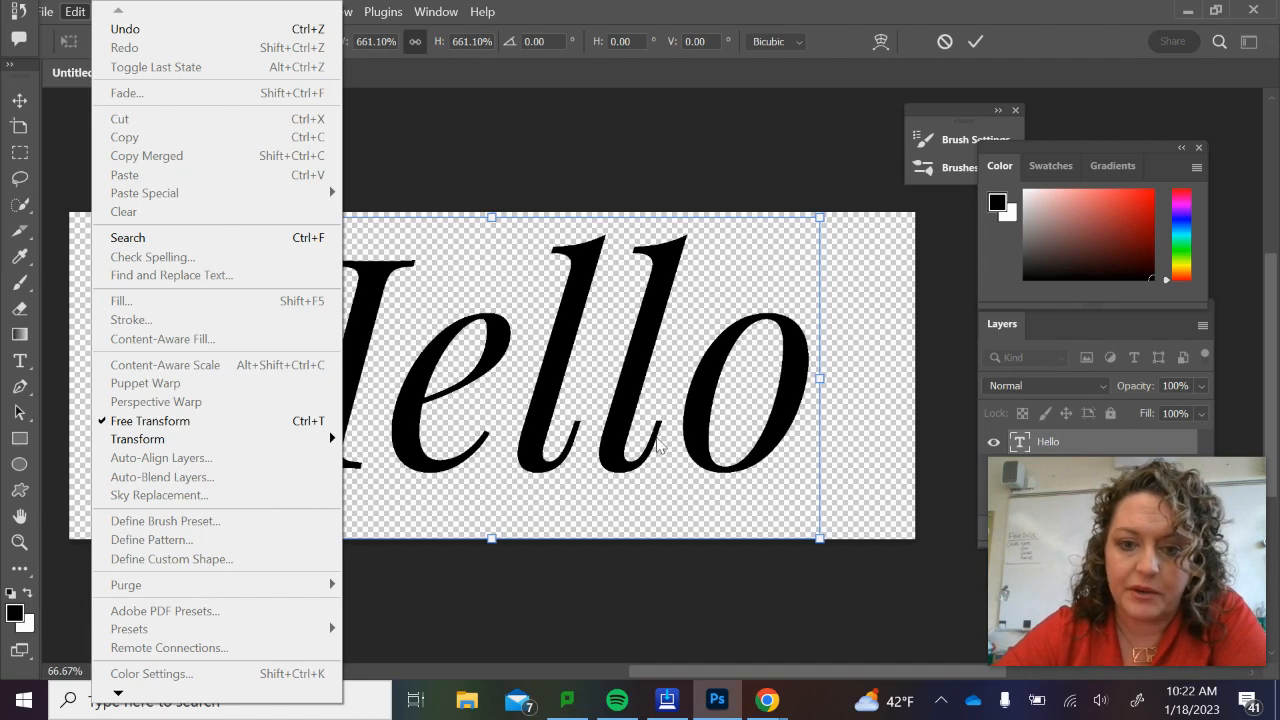
double_click(647, 419)
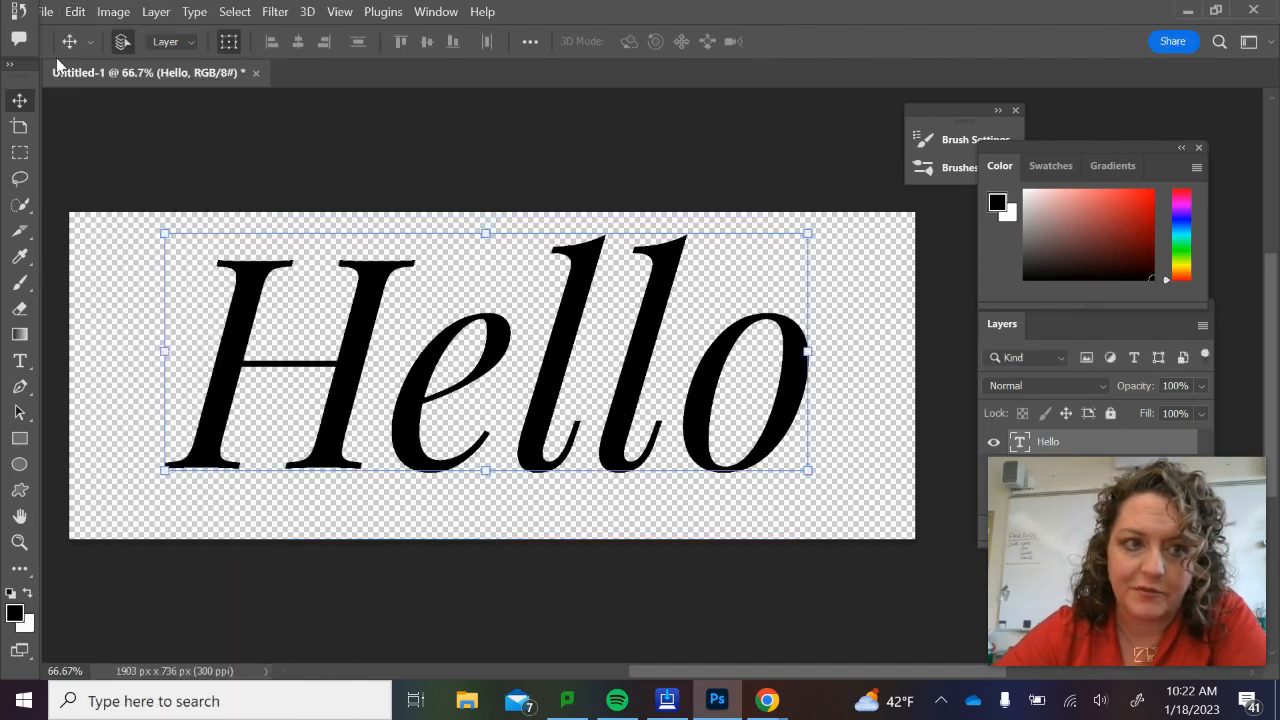
Define the Hello artwork as a brush preset named "hello1".
left_click(75, 14)
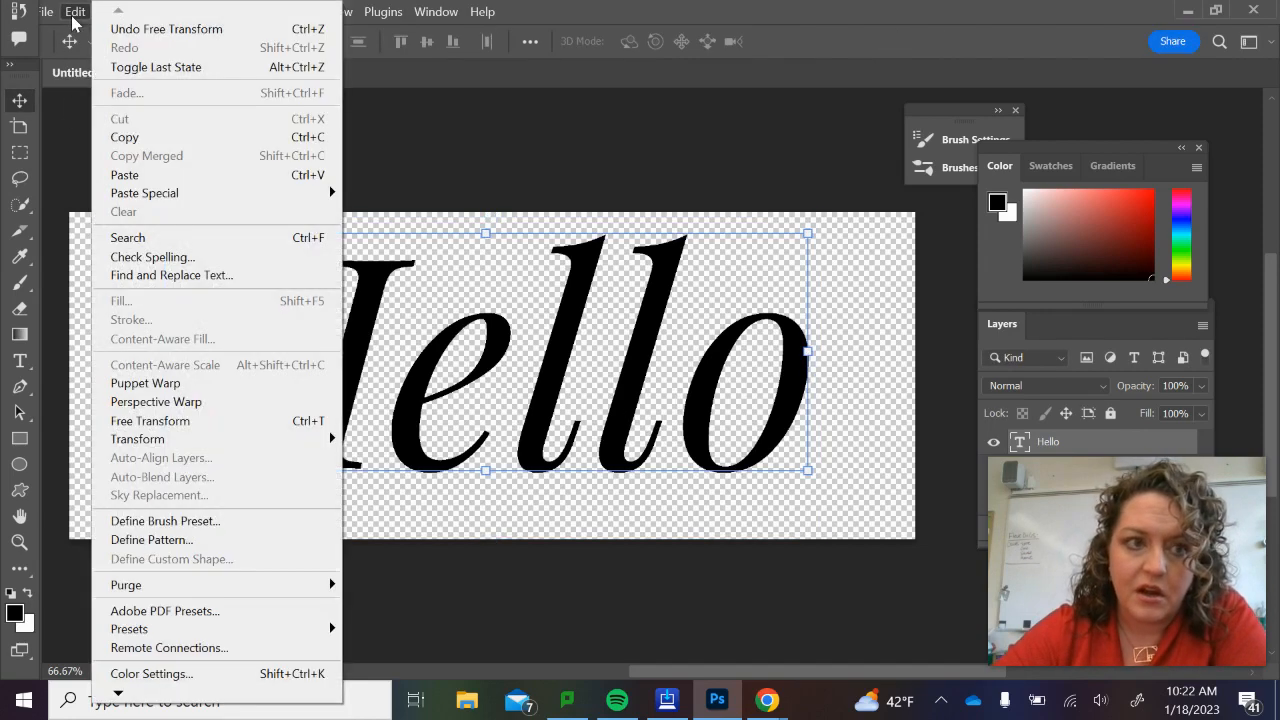
left_click(163, 521)
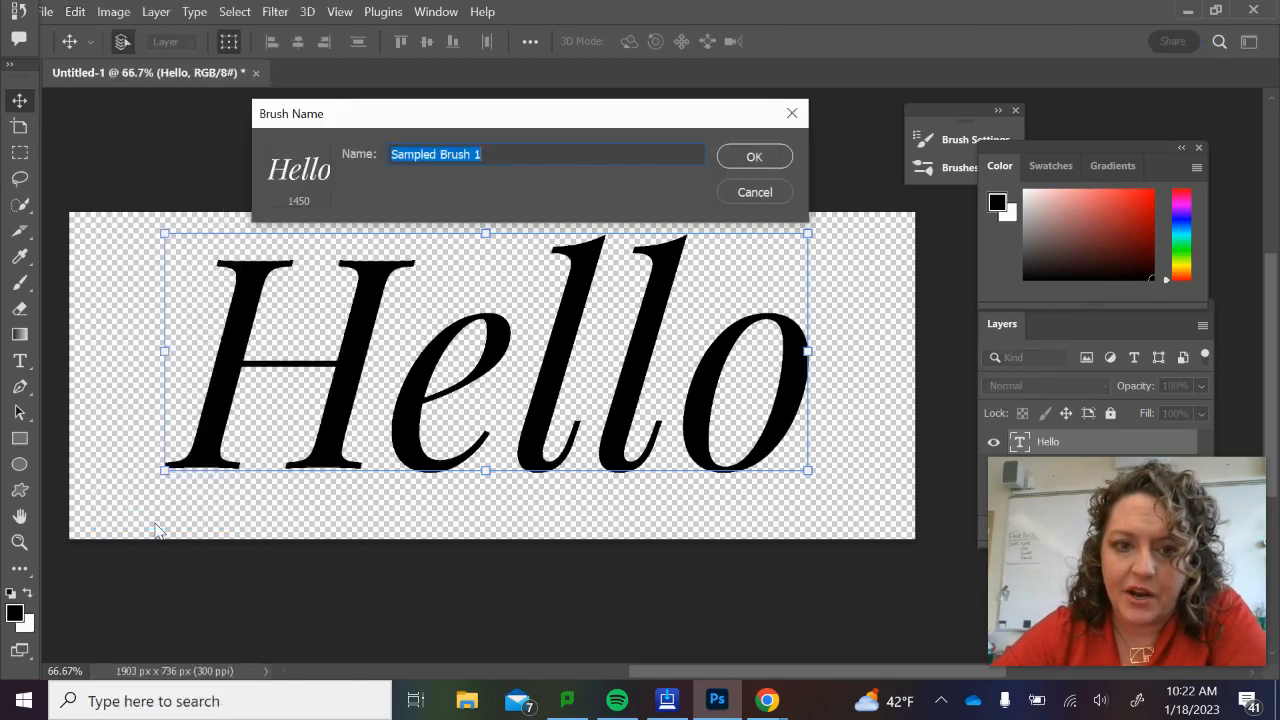
type("hello1")
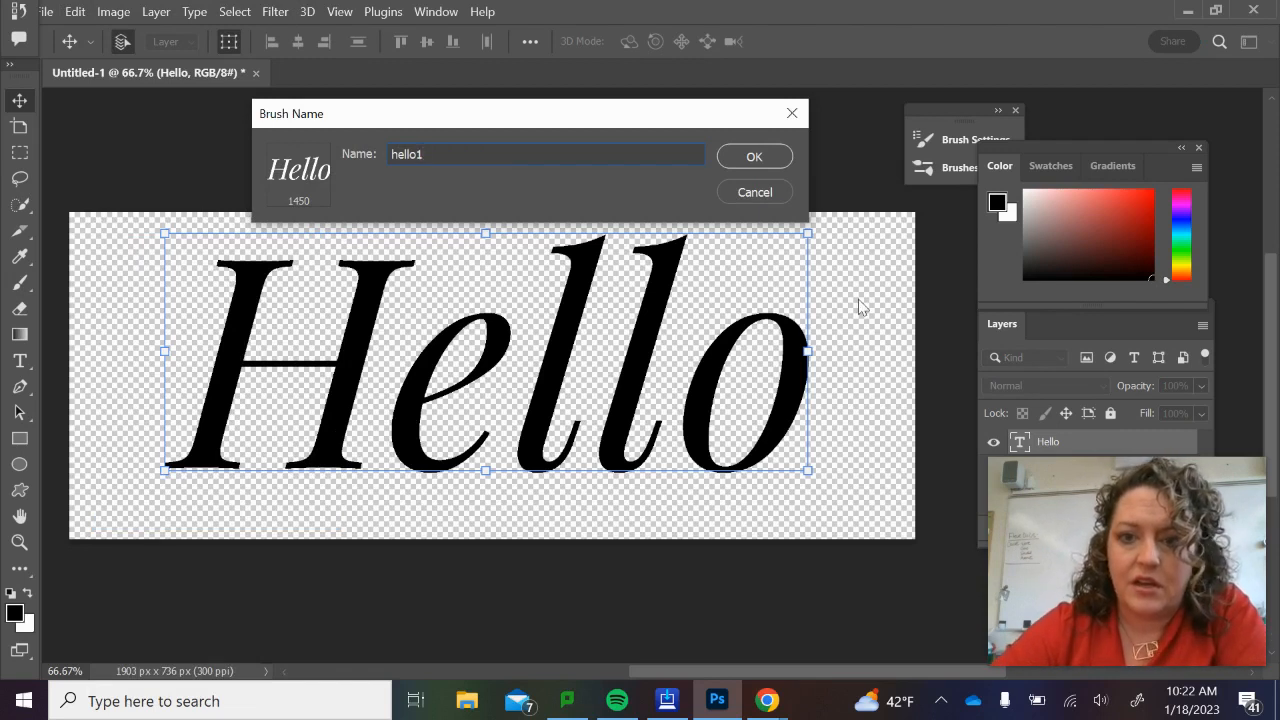
left_click(743, 162)
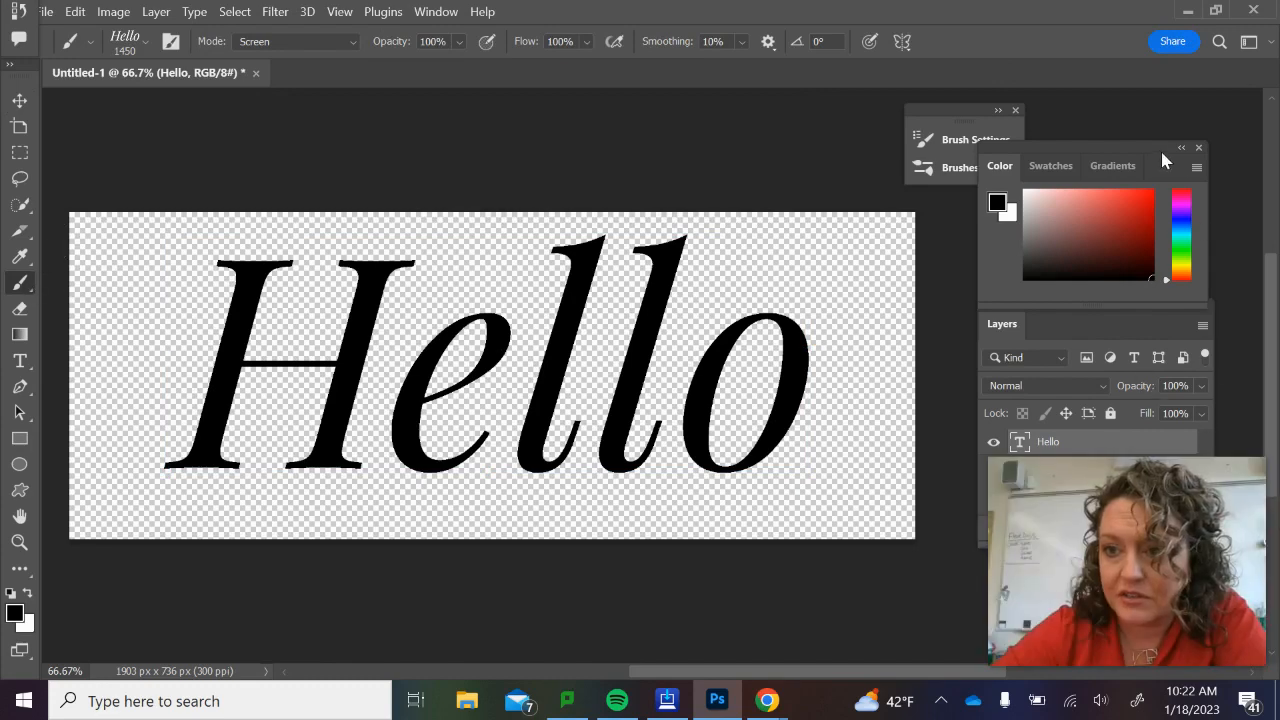
Move the Color and Layers panels clear of the webcam area, then add an empty layer above Hello and hide the text layer.
left_click_drag(1160, 148, 1157, 68)
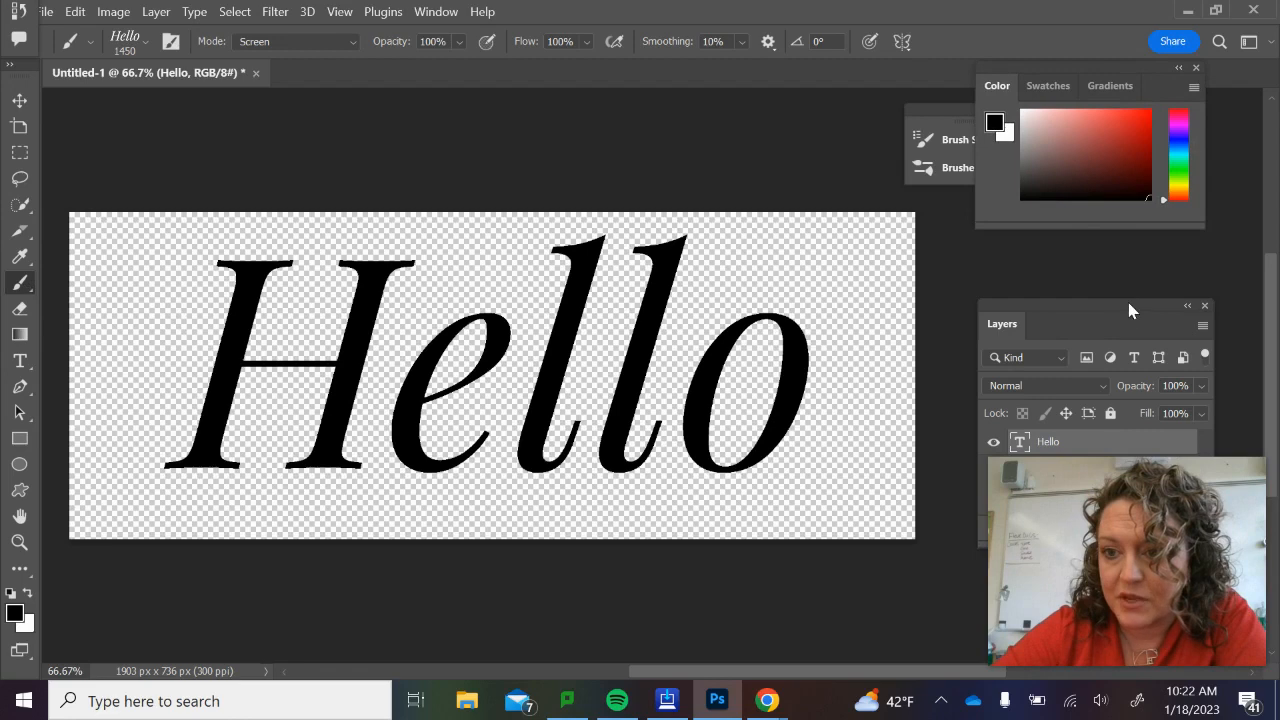
left_click_drag(1128, 302, 210, 392)
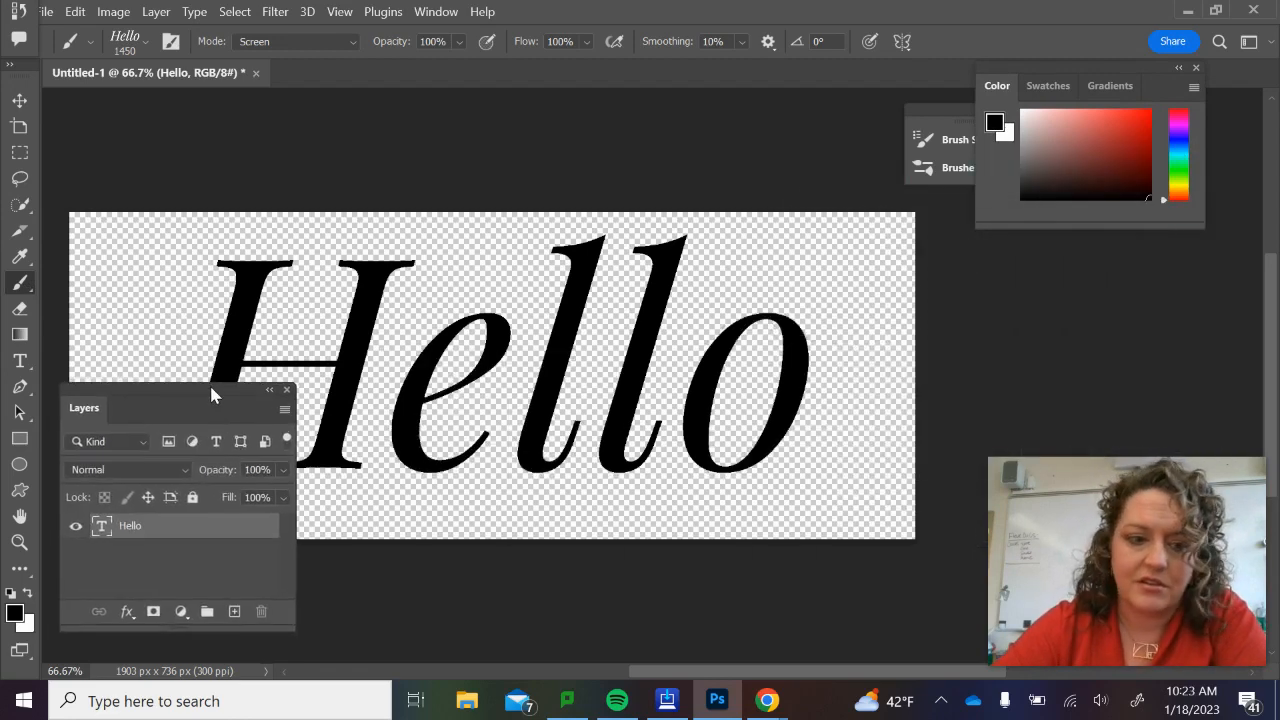
left_click(237, 617)
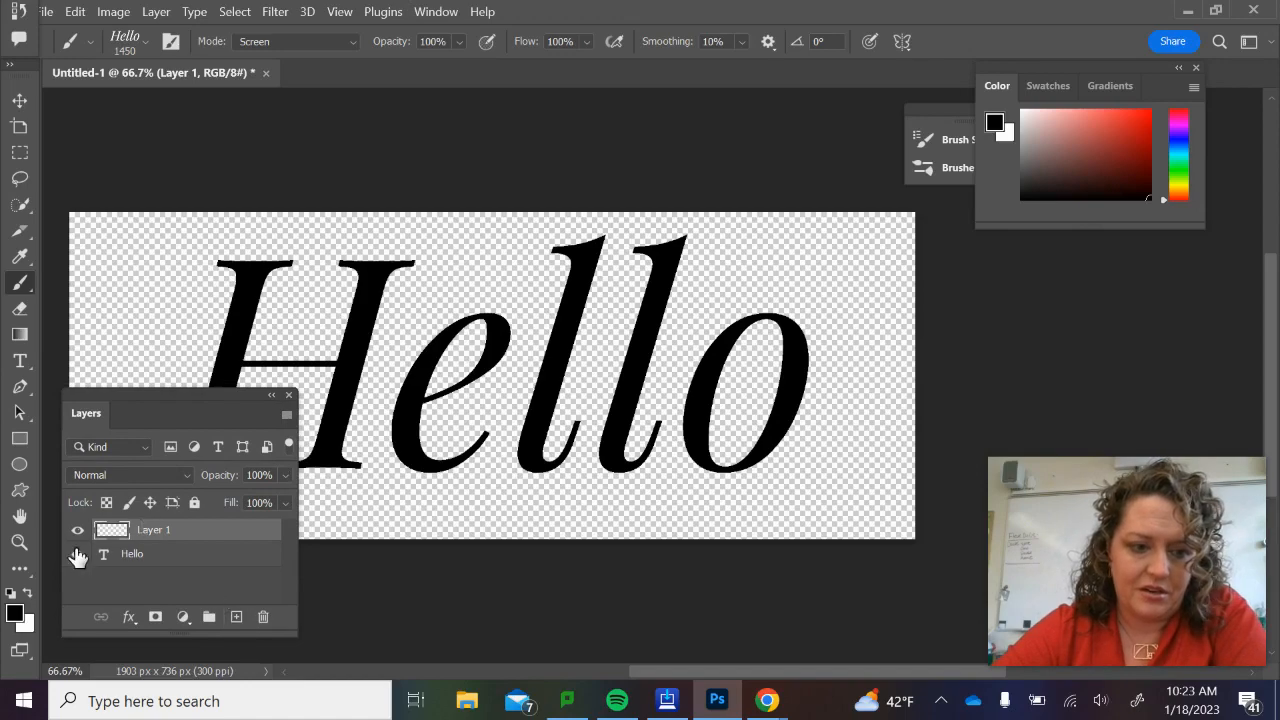
left_click(77, 554)
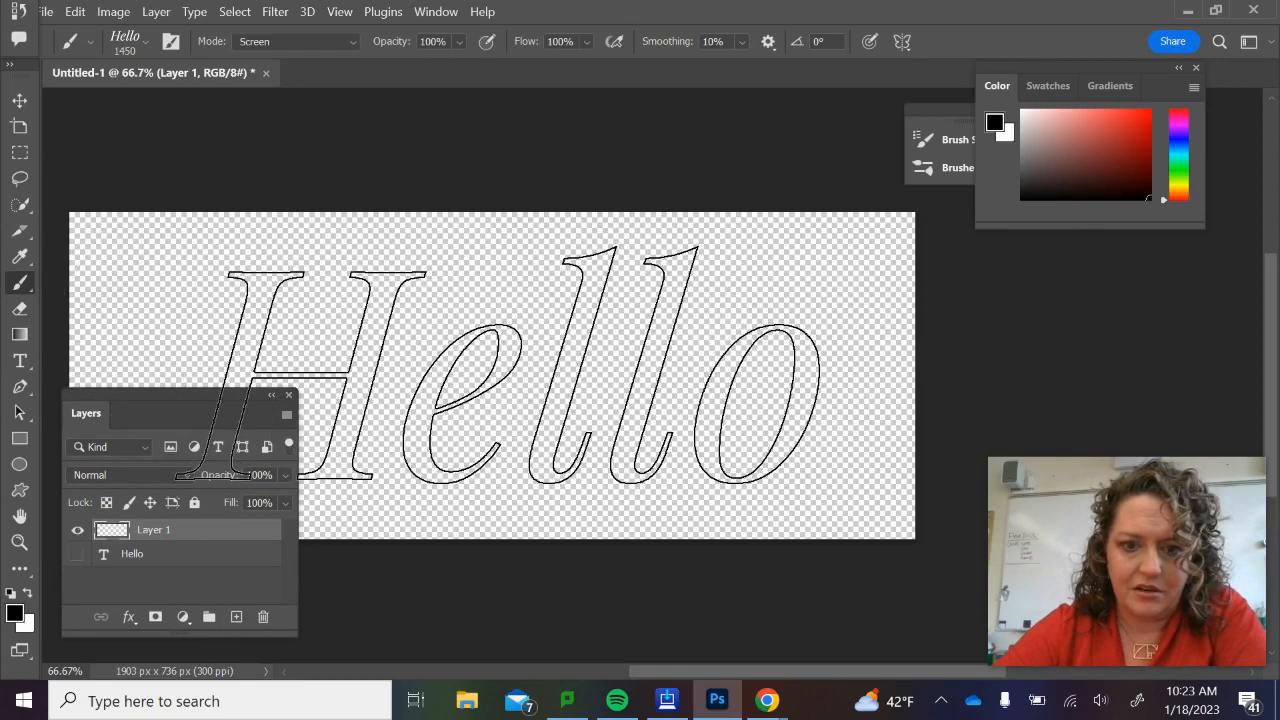
Stamp the Hello brush once in black across the empty layer and undo the stamp.
left_click(490, 360)
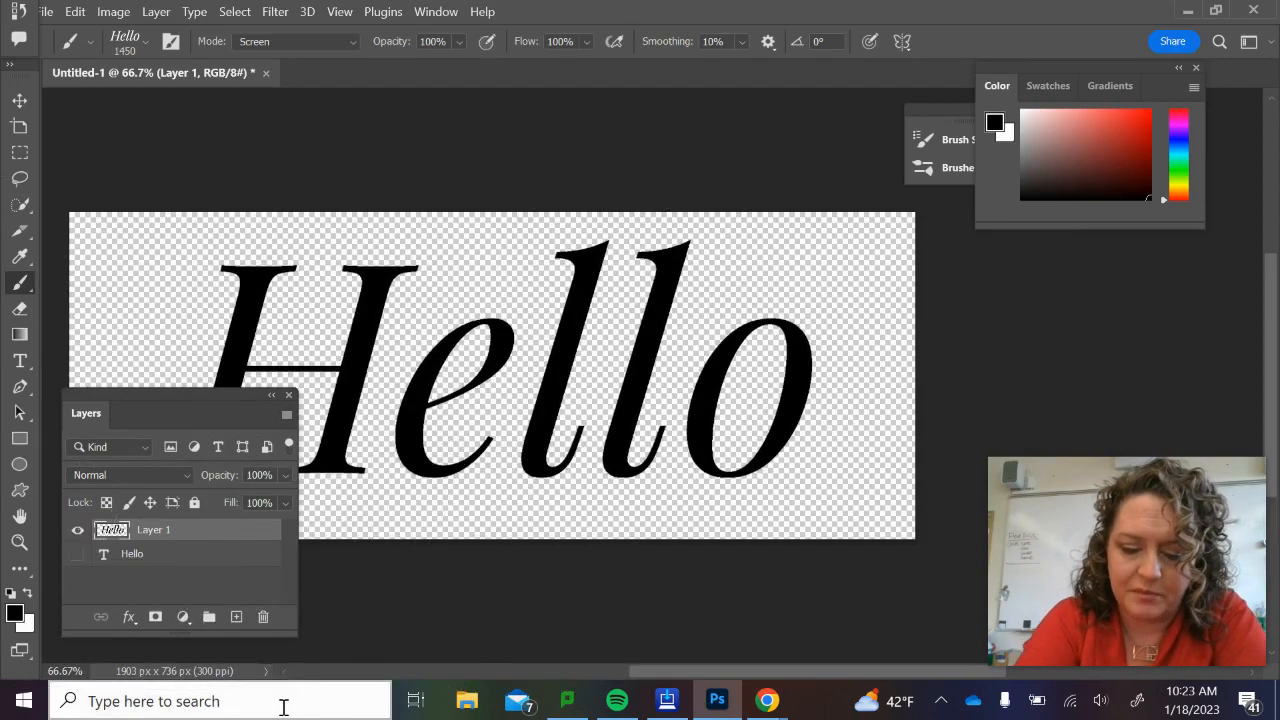
key("ctrl+z")
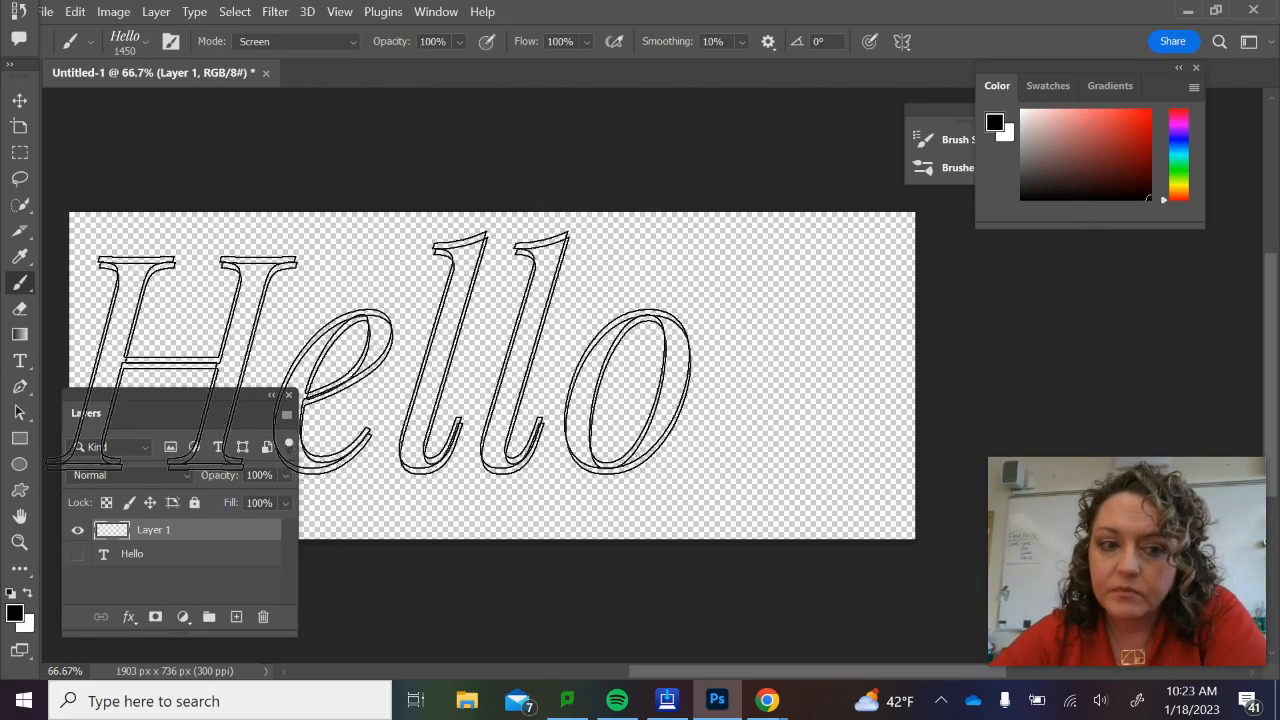
Choose the hello1 brush from the Brushes panel, open its Brush Settings and shift the panel away from the canvas.
left_click(437, 14)
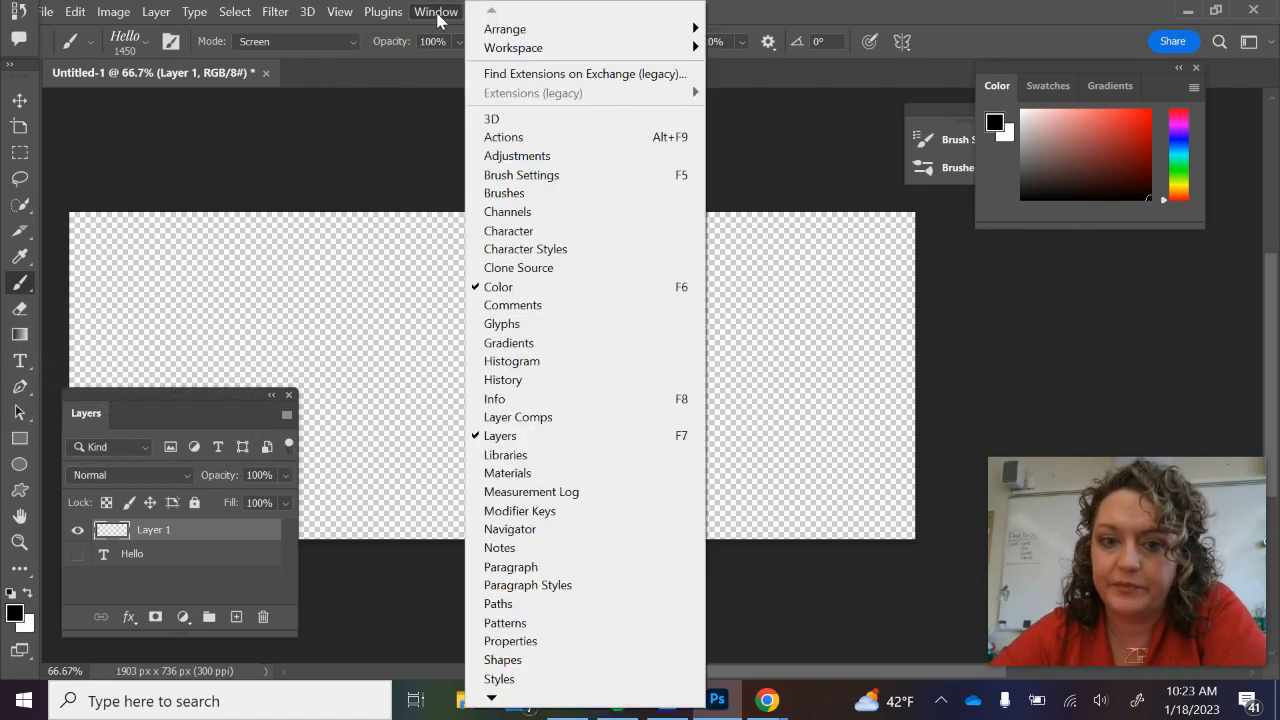
left_click(548, 197)
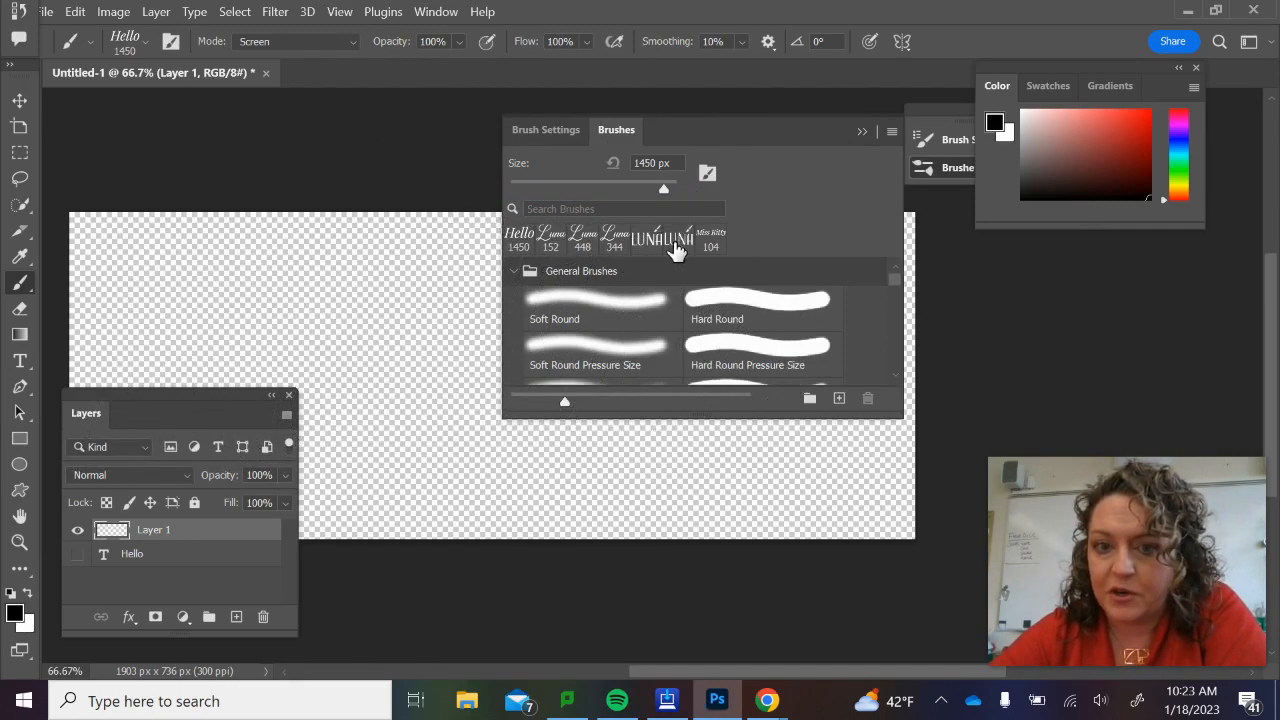
left_click(518, 243)
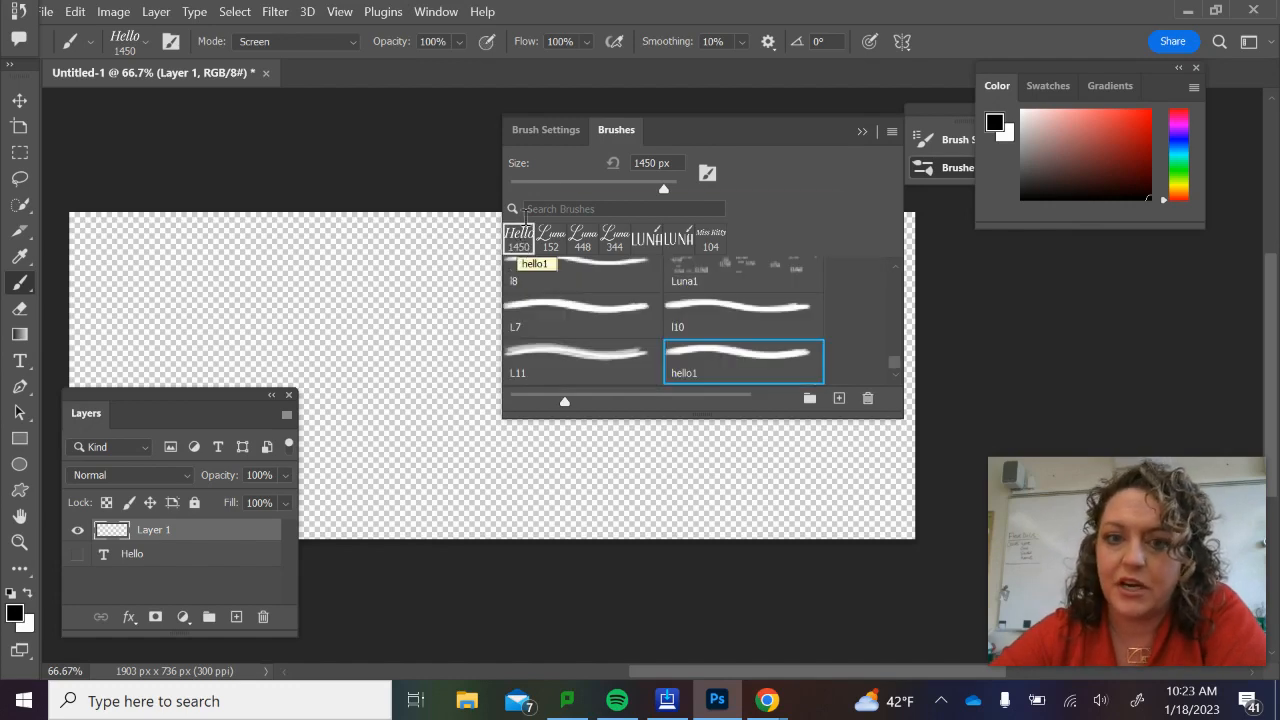
left_click(556, 131)
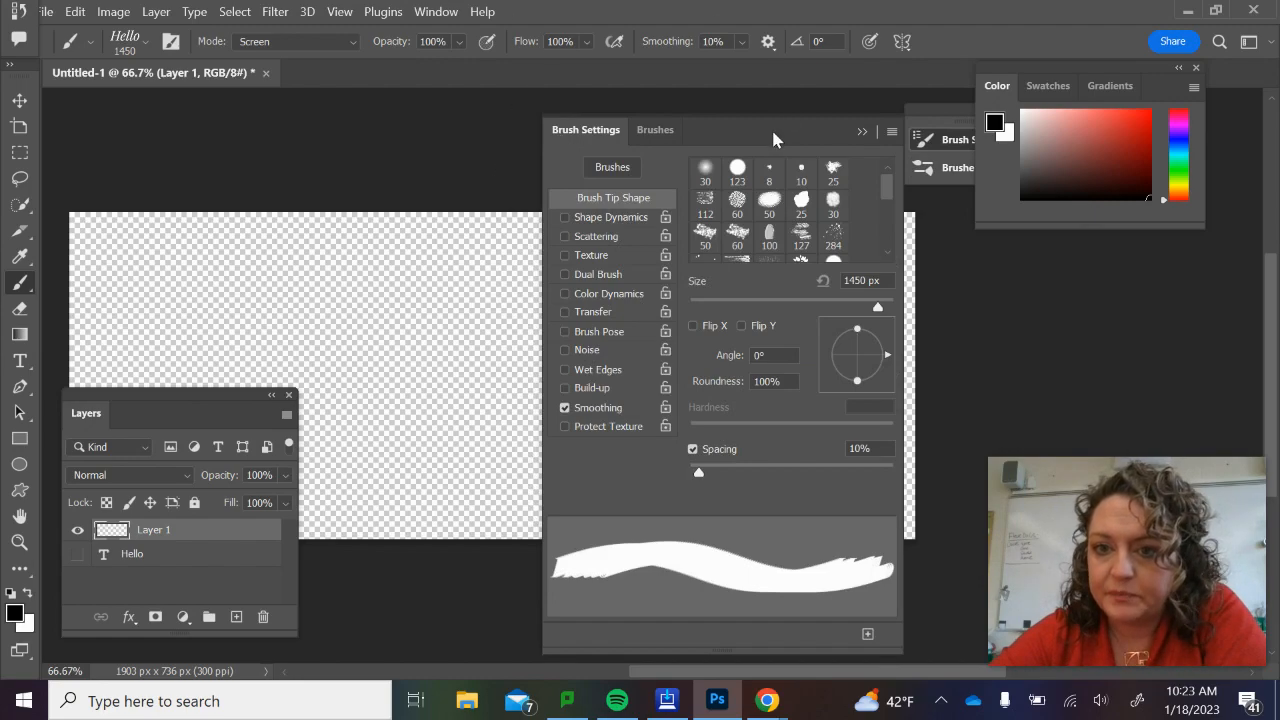
mouse_move(773, 139)
left_mouse_down()
mouse_move(810, 93)
mouse_move(960, 72)
left_mouse_up()
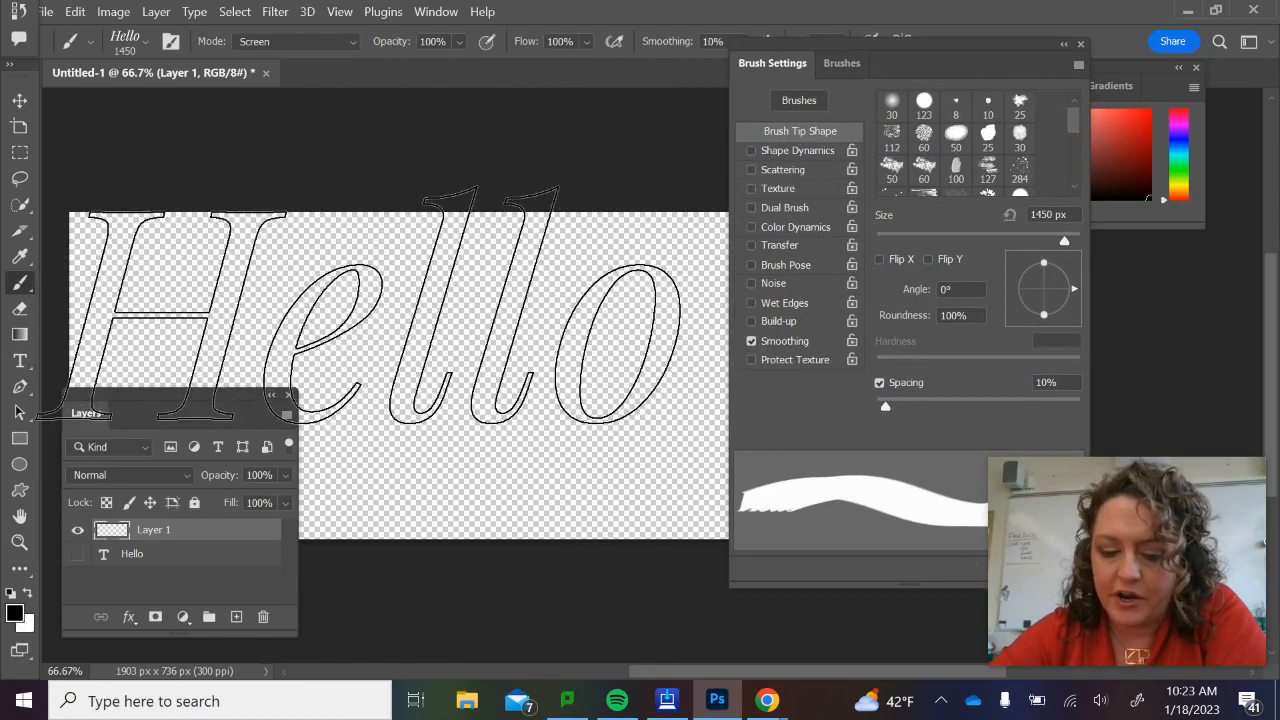
Paint a diagonal test stroke with the Hello brush at 10% spacing and undo it.
left_click(370, 303)
mouse_move(360, 305)
left_mouse_down()
mouse_move(510, 377)
mouse_move(568, 430)
left_mouse_up()
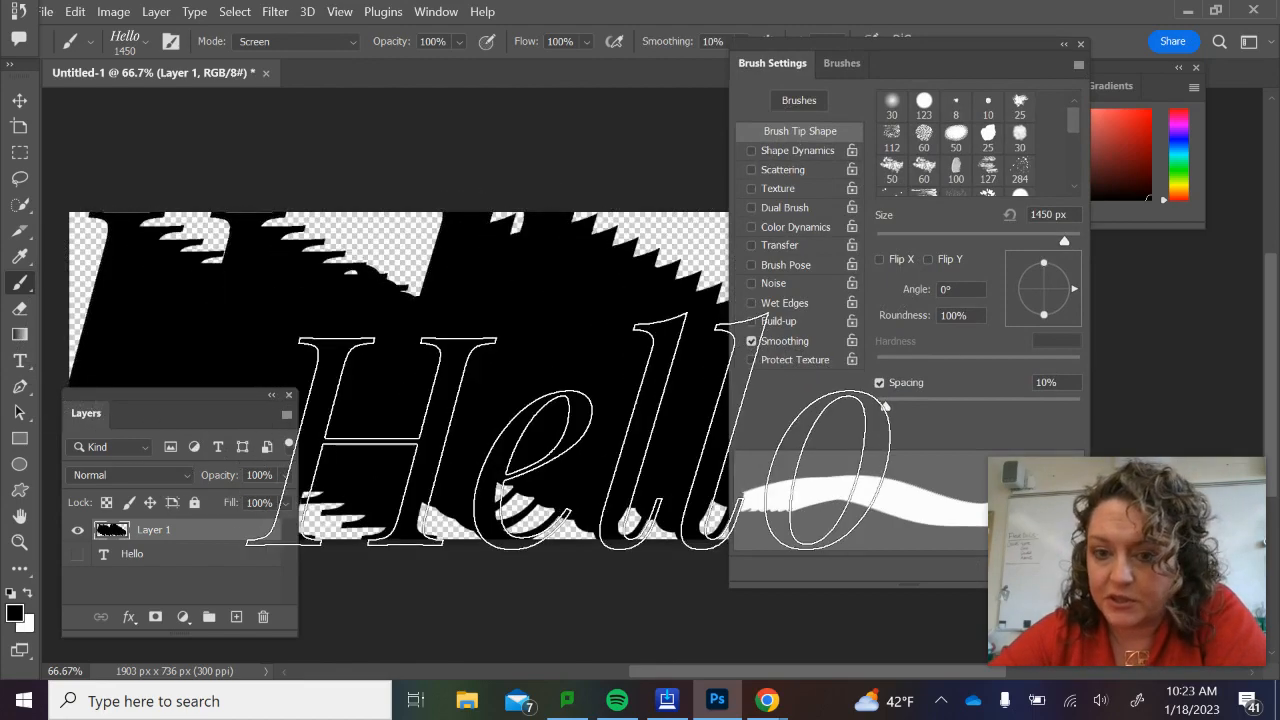
key("ctrl+z")
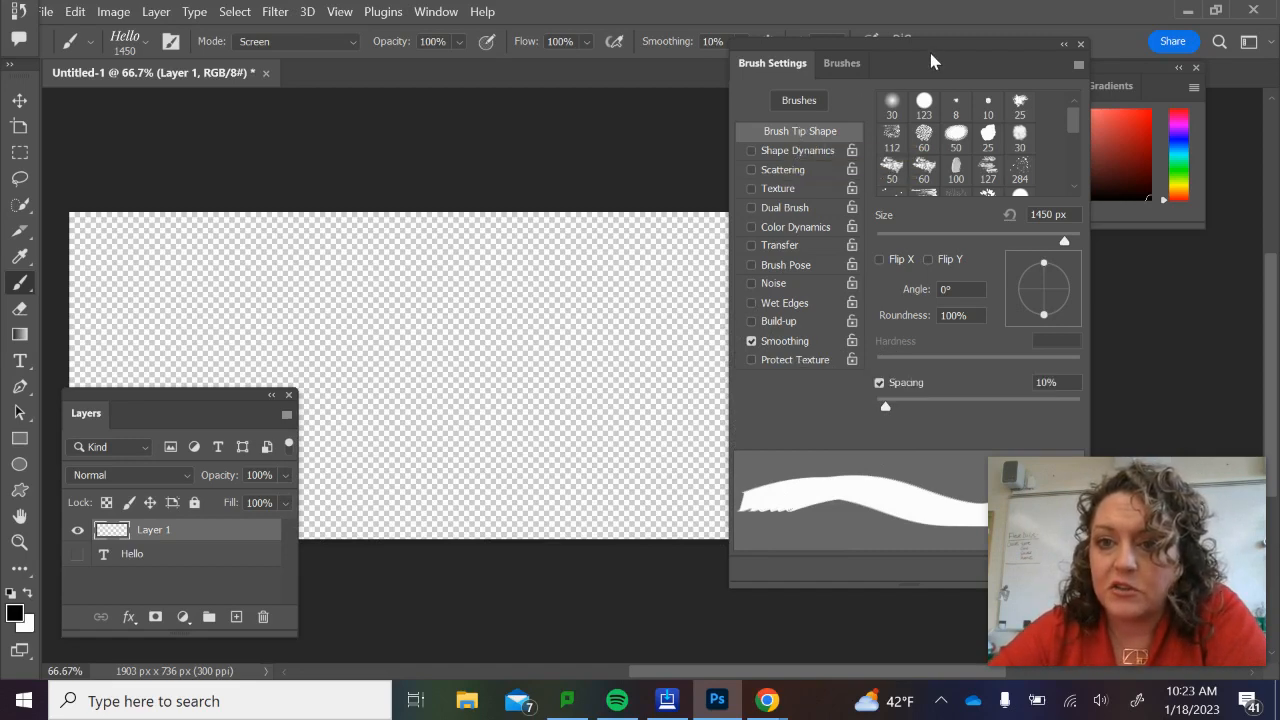
Raise the Hello brush's spacing to 494%, test it with two stamps on the empty layer and undo them.
left_click_drag(930, 62, 812, 39)
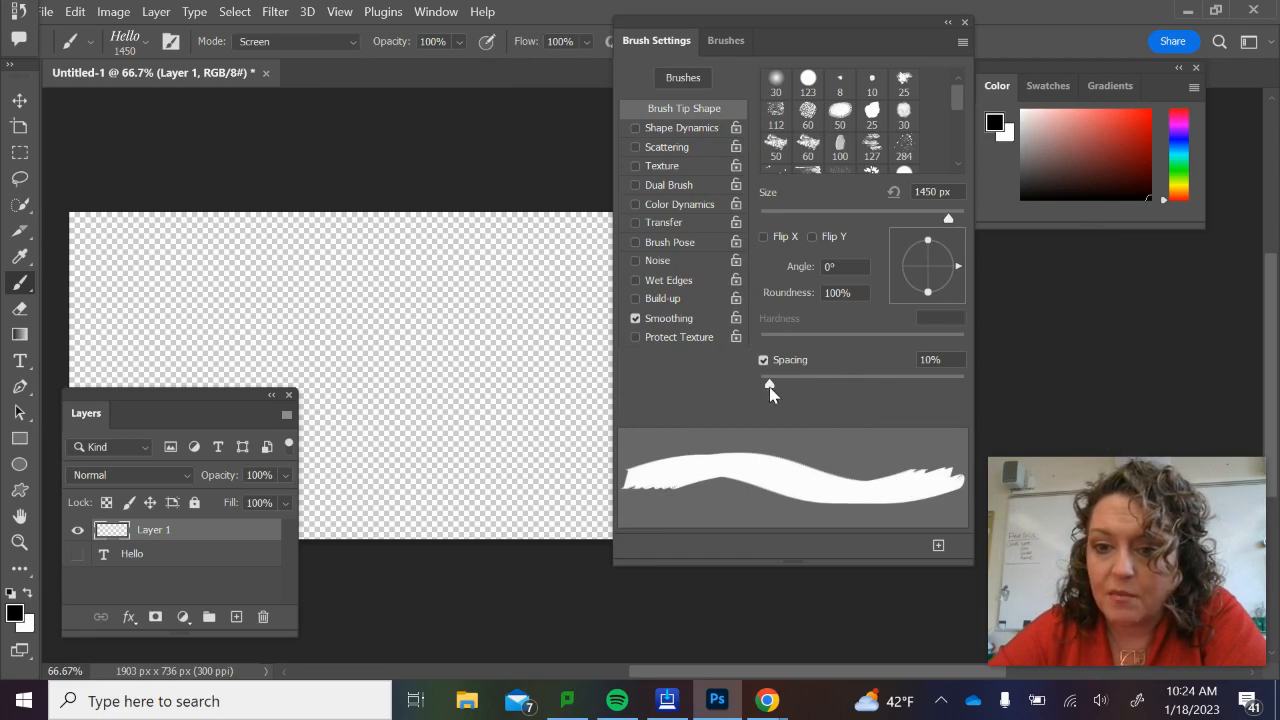
mouse_move(769, 388)
left_mouse_down()
mouse_move(858, 393)
mouse_move(943, 423)
left_mouse_up()
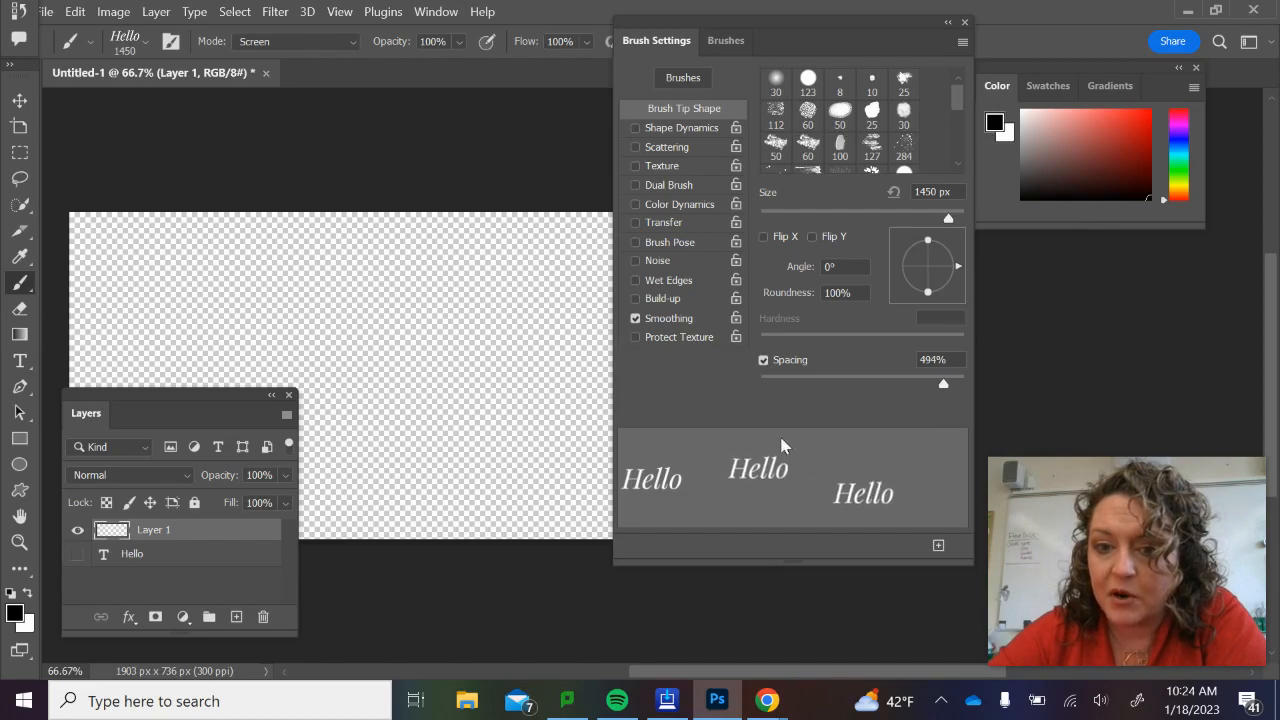
left_click(347, 313)
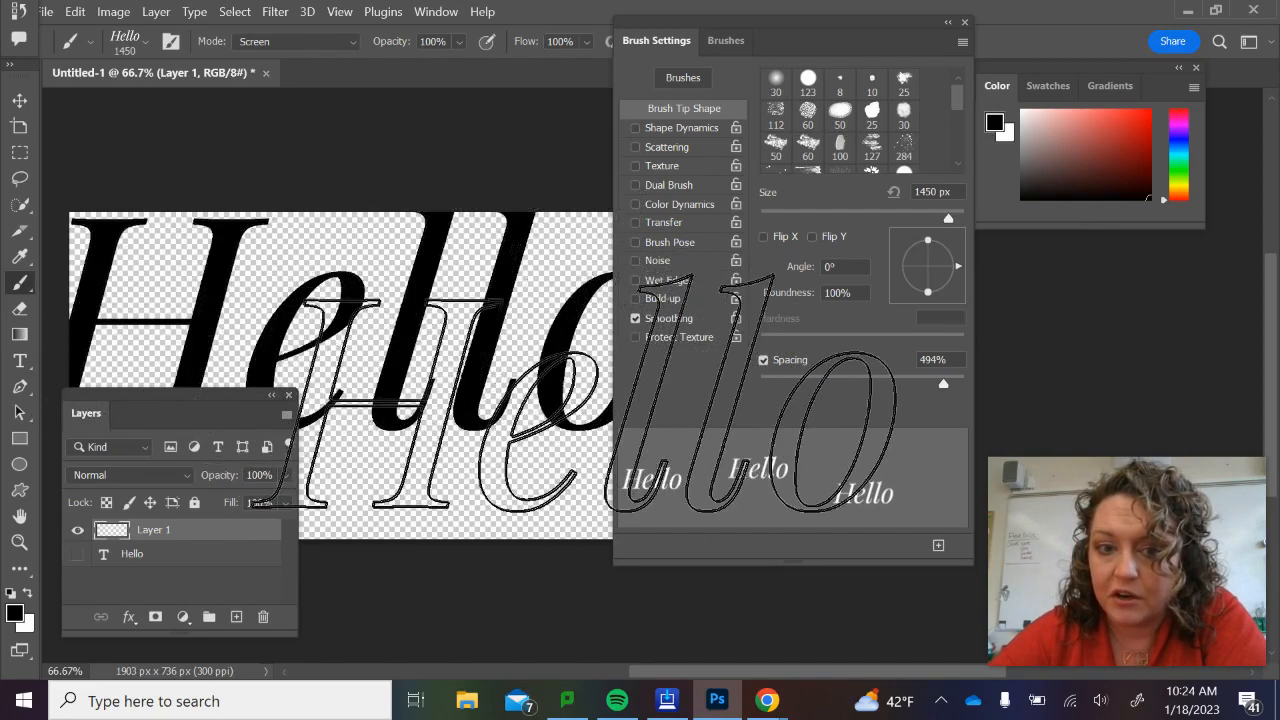
left_click(315, 408)
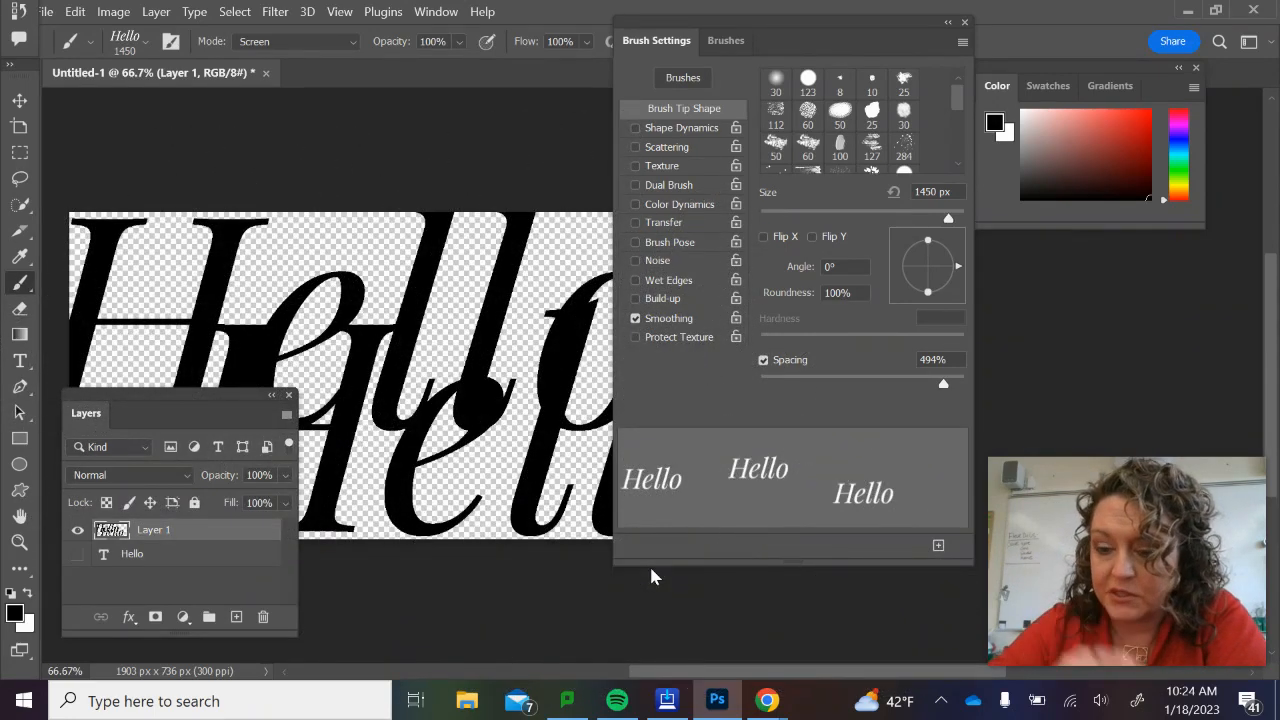
key("ctrl+z")
key("ctrl+z")
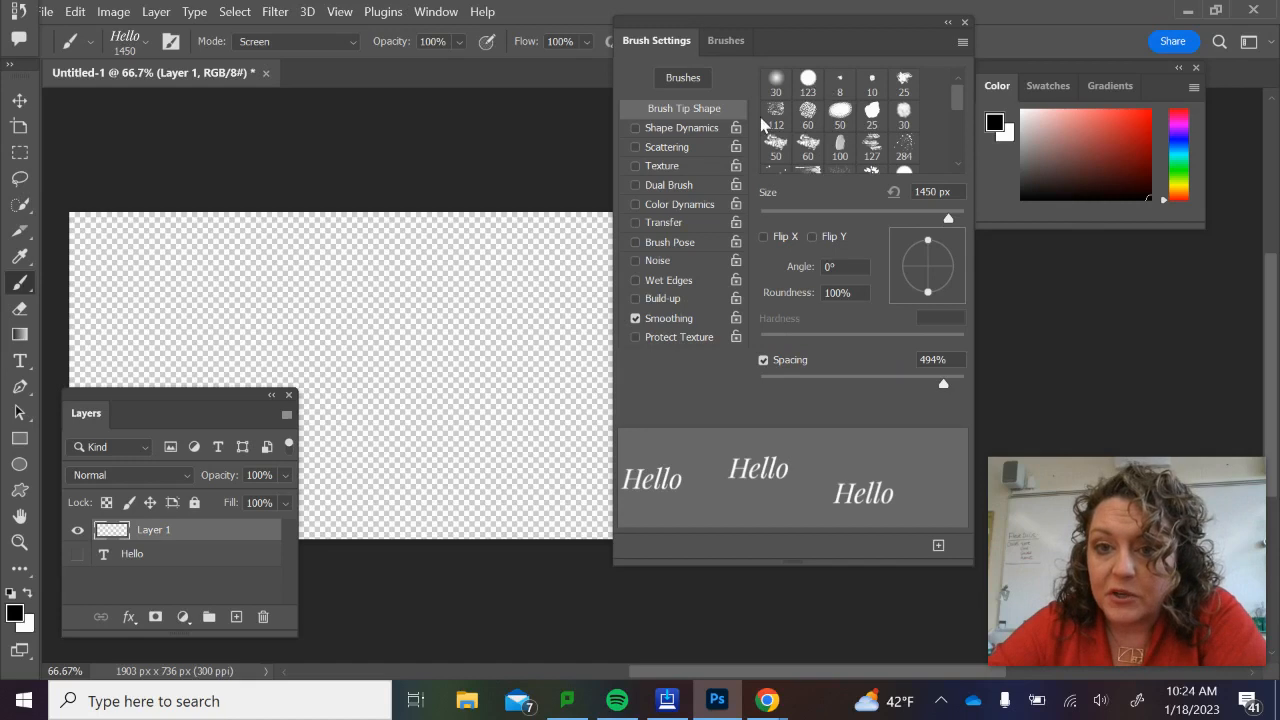
Enable Shape Dynamics for the Hello brush with Size Jitter at 100% and Angle Jitter at 0%.
left_click(691, 128)
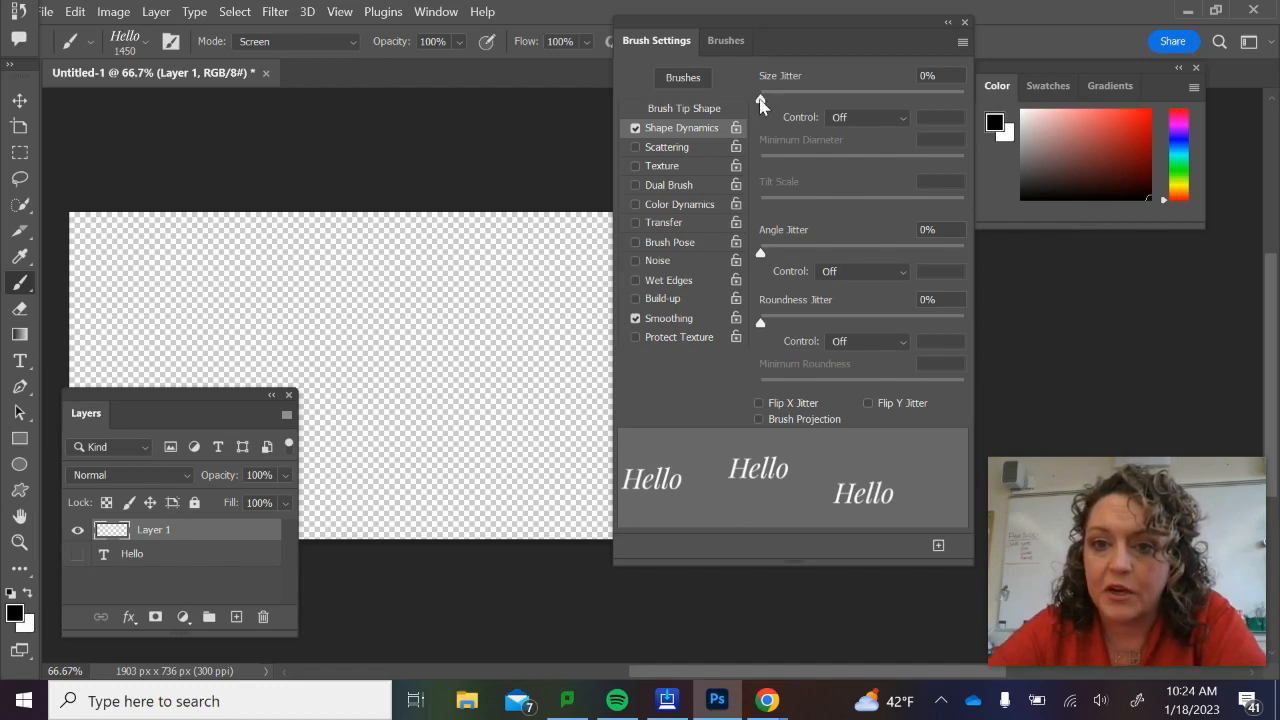
mouse_move(761, 100)
left_mouse_down()
mouse_move(952, 100)
mouse_move(996, 130)
left_mouse_up()
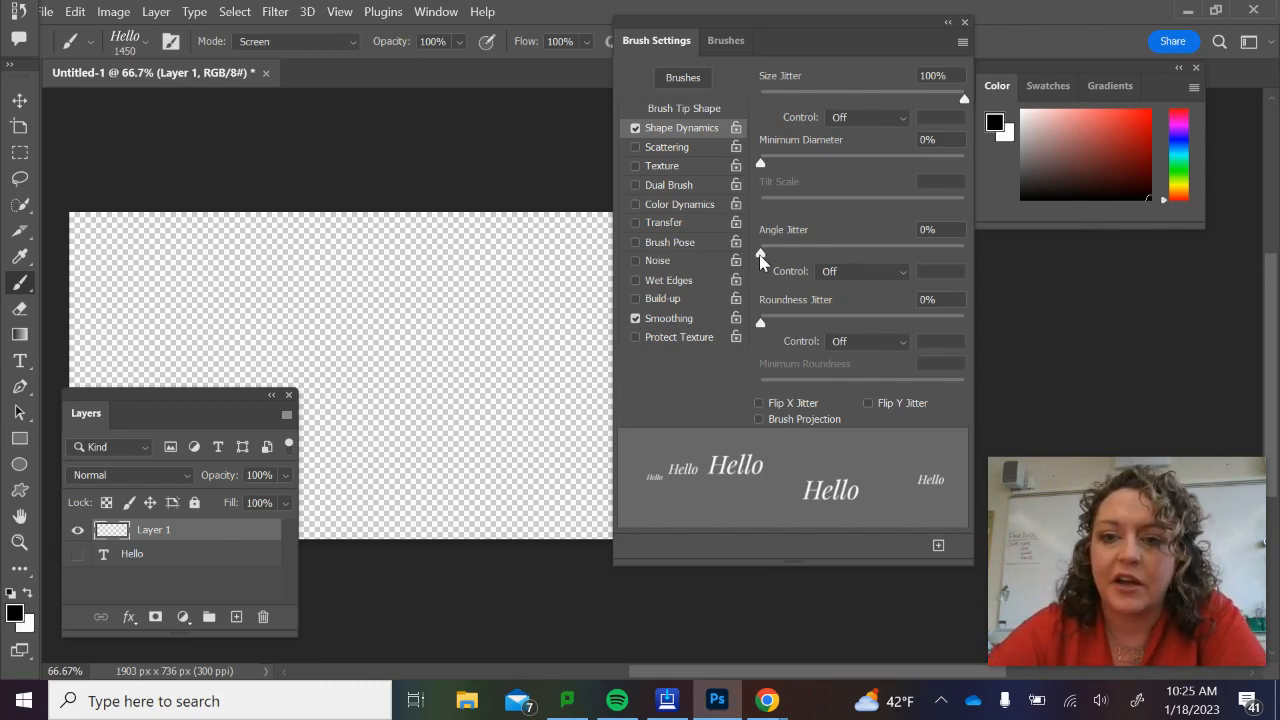
mouse_move(760, 256)
left_mouse_down()
mouse_move(957, 301)
mouse_move(998, 292)
mouse_move(805, 239)
mouse_move(708, 243)
left_mouse_up()
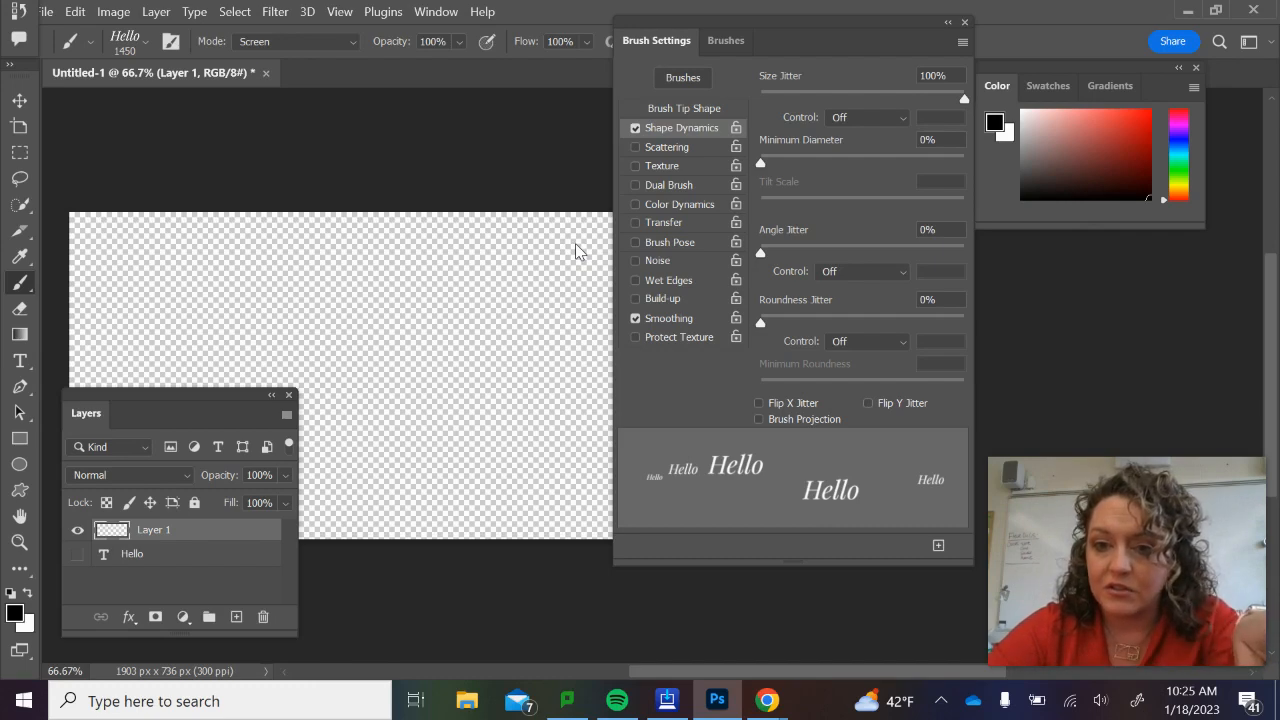
mouse_move(760, 252)
left_mouse_down()
mouse_move(868, 261)
mouse_move(670, 245)
left_mouse_up()
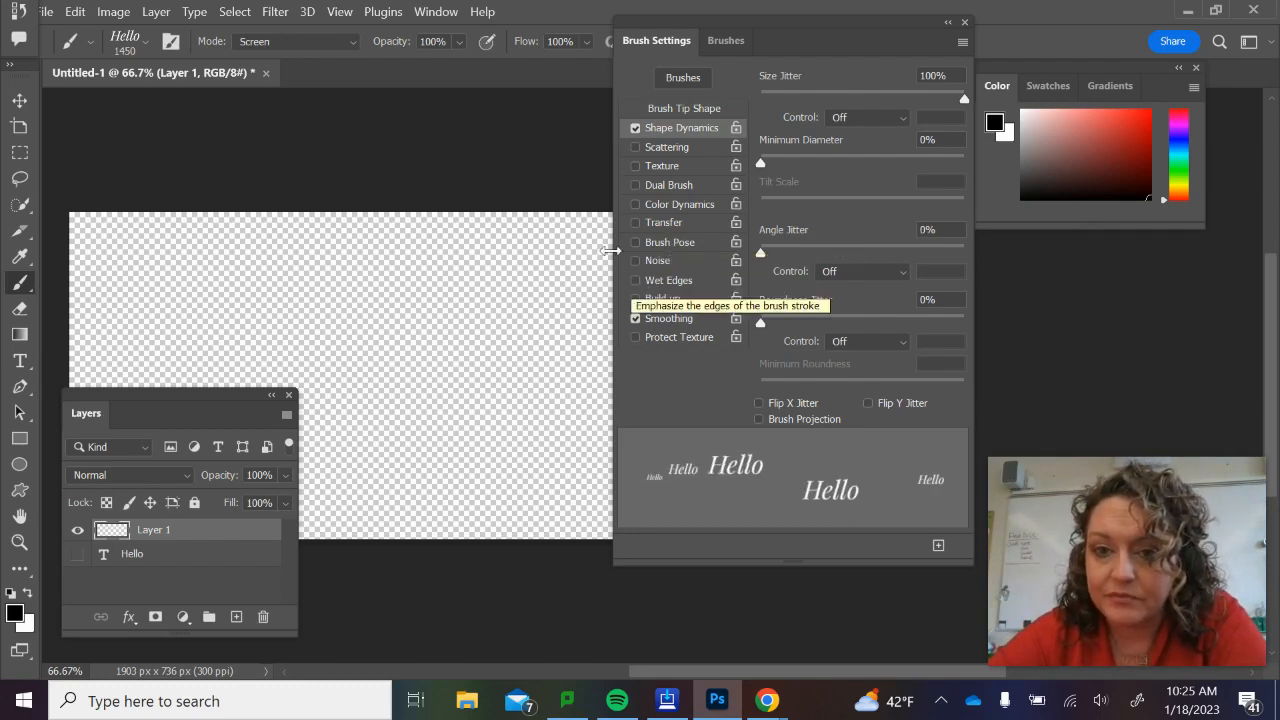
Enable Scattering with Scatter at 490% and paint test Hello stamps across the empty layer.
left_click(658, 152)
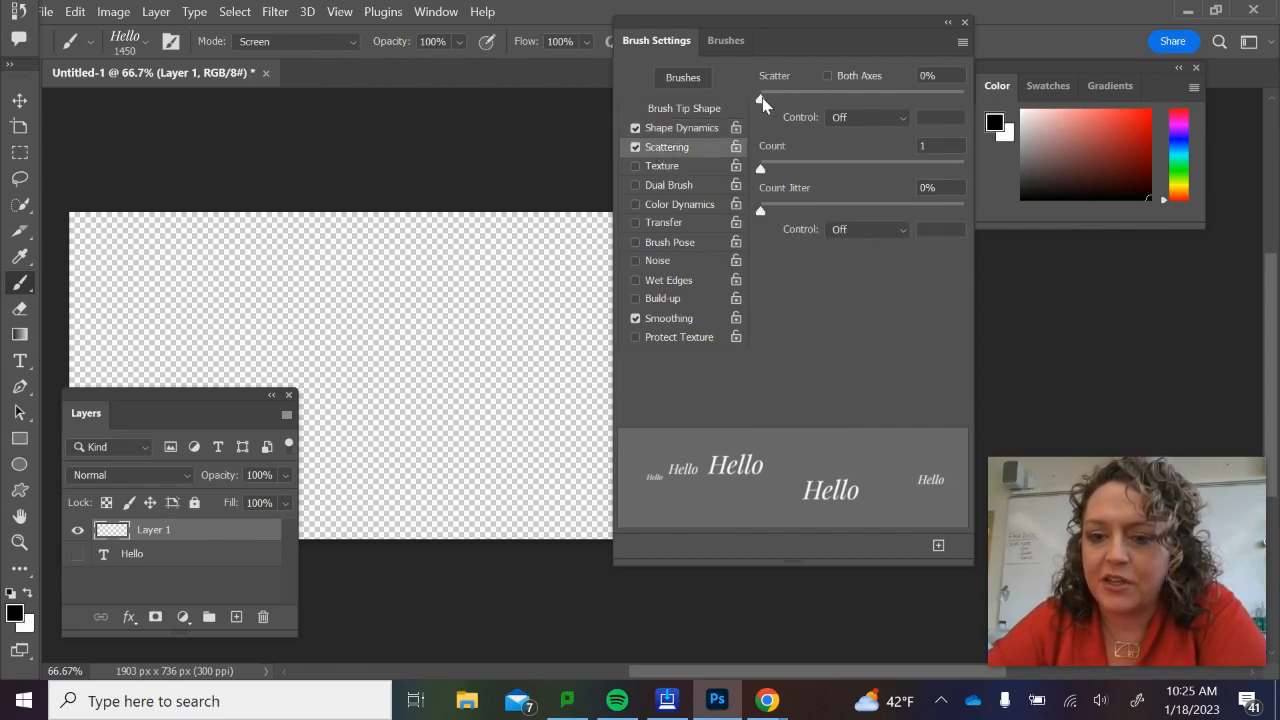
mouse_move(762, 101)
left_mouse_down()
mouse_move(885, 120)
mouse_move(813, 111)
mouse_move(859, 115)
left_mouse_up()
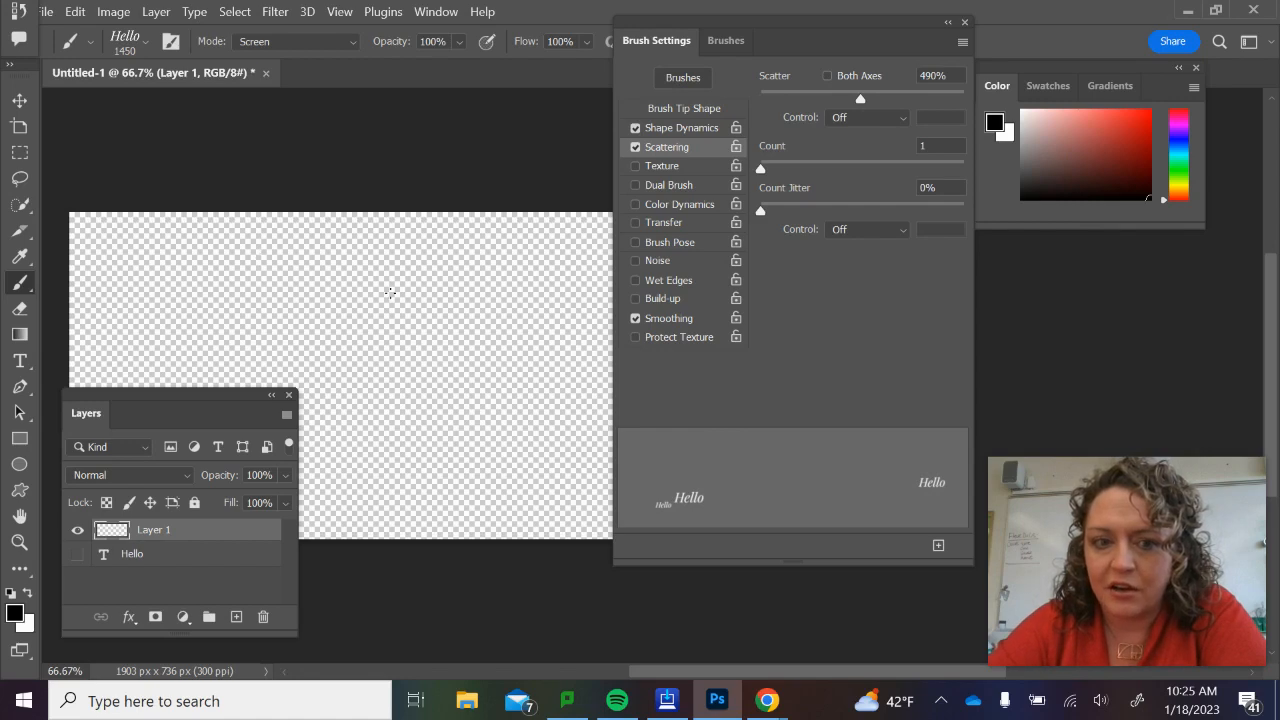
left_click(443, 354)
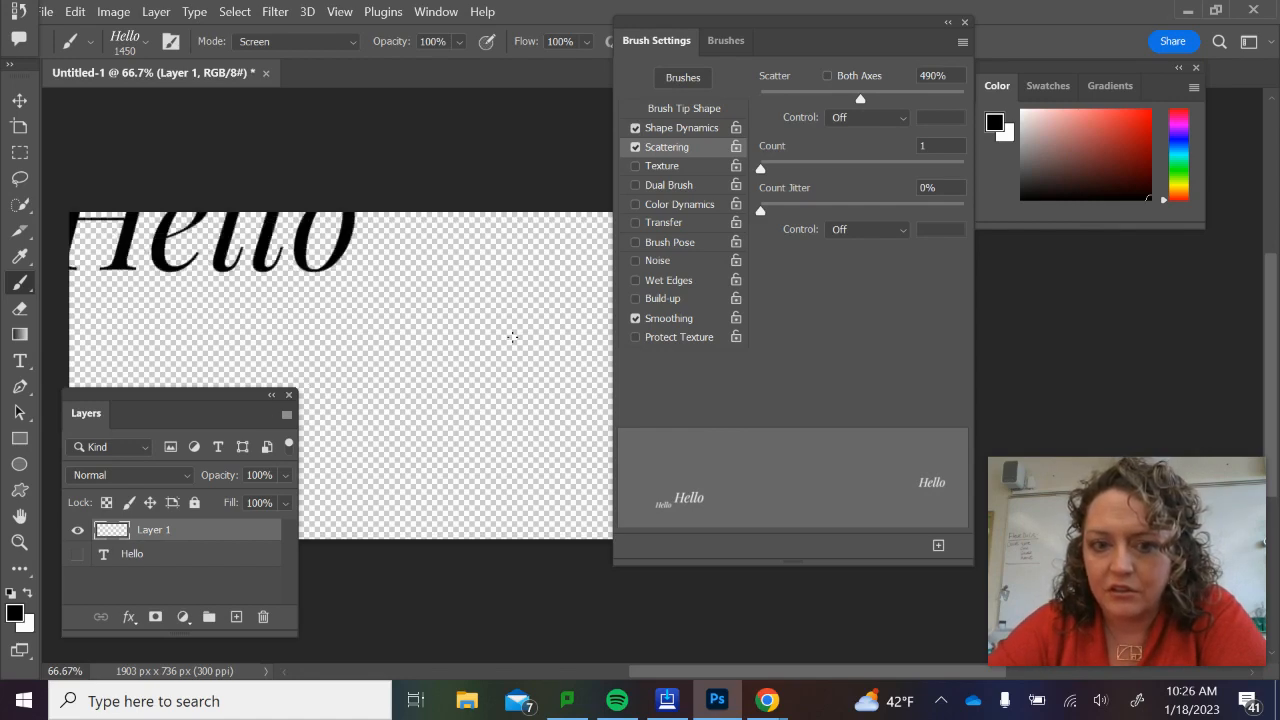
mouse_move(345, 411)
left_mouse_down()
mouse_move(430, 364)
mouse_move(602, 506)
mouse_move(729, 416)
mouse_move(498, 236)
mouse_move(218, 355)
mouse_move(351, 244)
mouse_move(533, 360)
mouse_move(658, 398)
left_mouse_up()
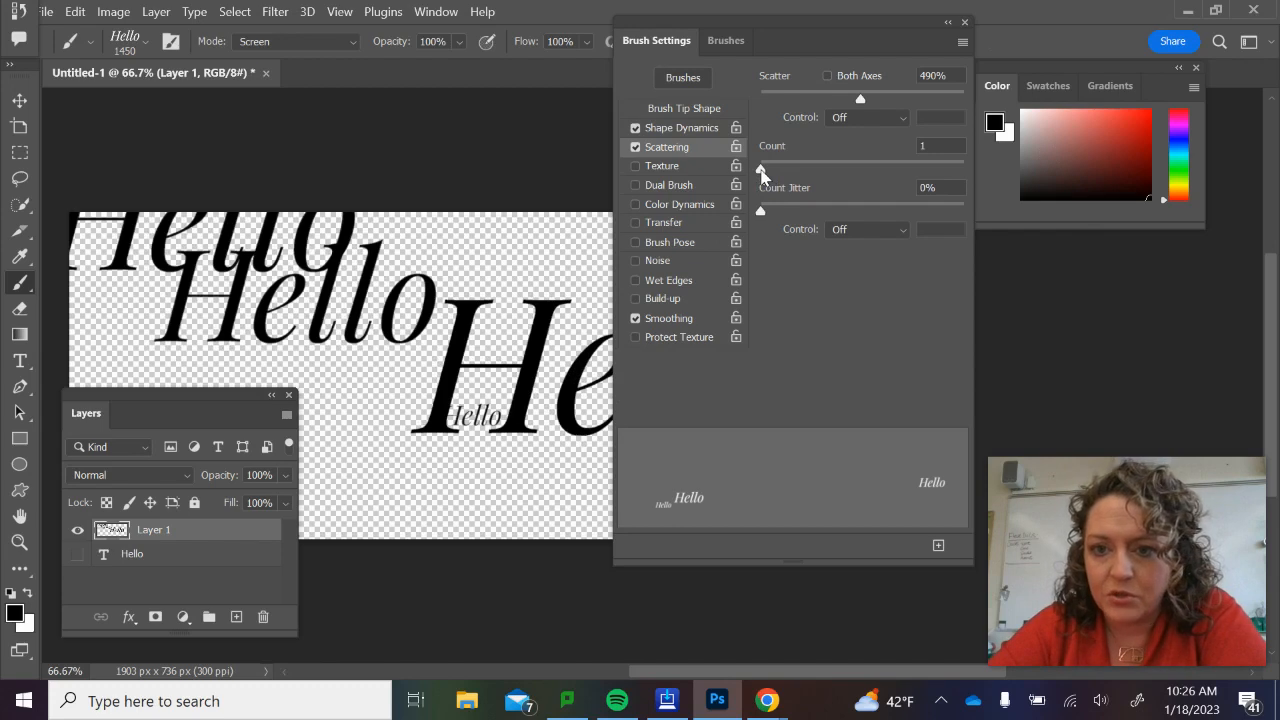
Set the scattering Count to 12, undo the earlier stamps and paint a diagonal test stroke.
mouse_move(761, 170)
left_mouse_down()
mouse_move(918, 202)
mouse_move(905, 202)
left_mouse_up()
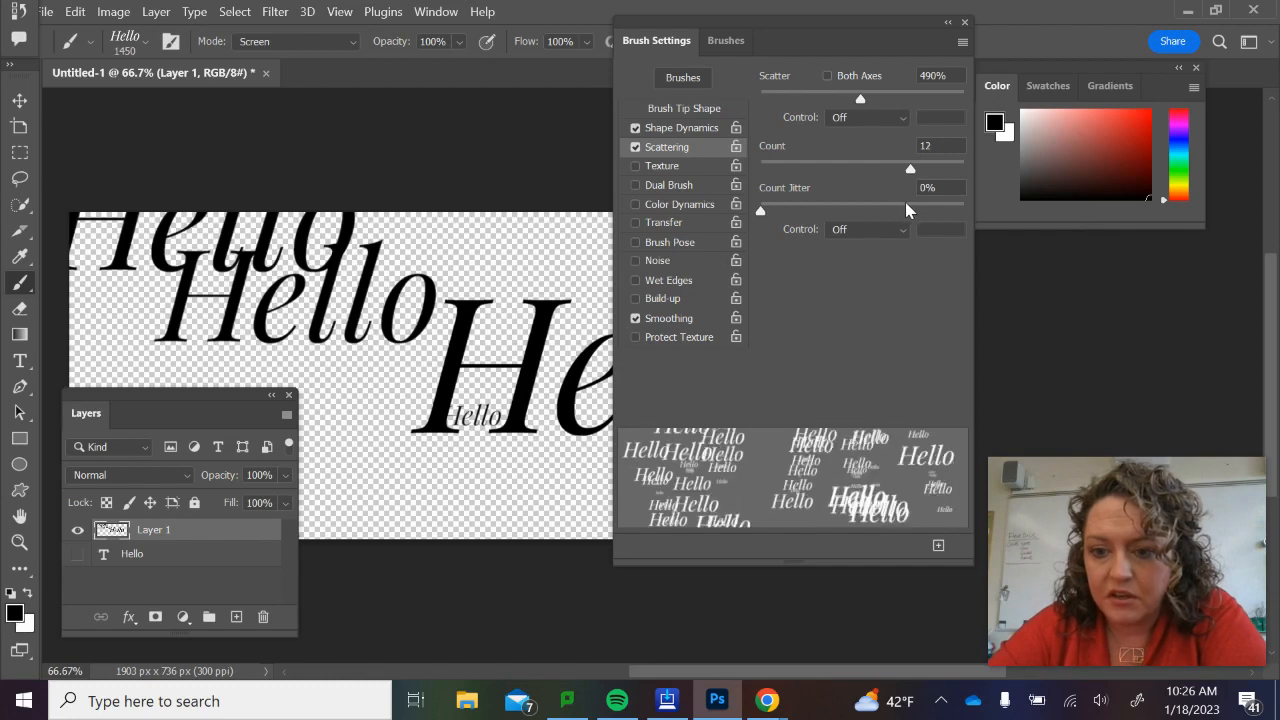
key("ctrl+z")
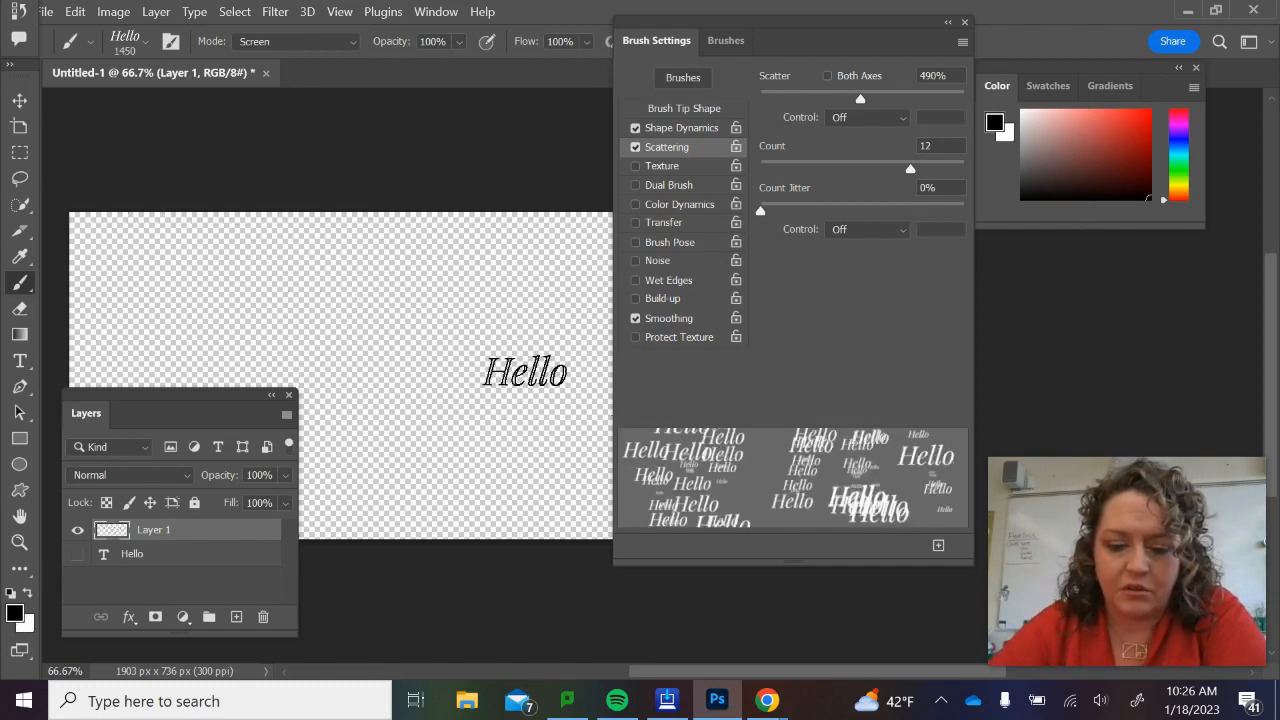
mouse_move(290, 330)
left_mouse_down()
mouse_move(429, 182)
mouse_move(393, 323)
mouse_move(325, 422)
mouse_move(570, 367)
mouse_move(422, 302)
mouse_move(185, 375)
mouse_move(418, 285)
mouse_move(543, 497)
mouse_move(570, 482)
left_mouse_up()
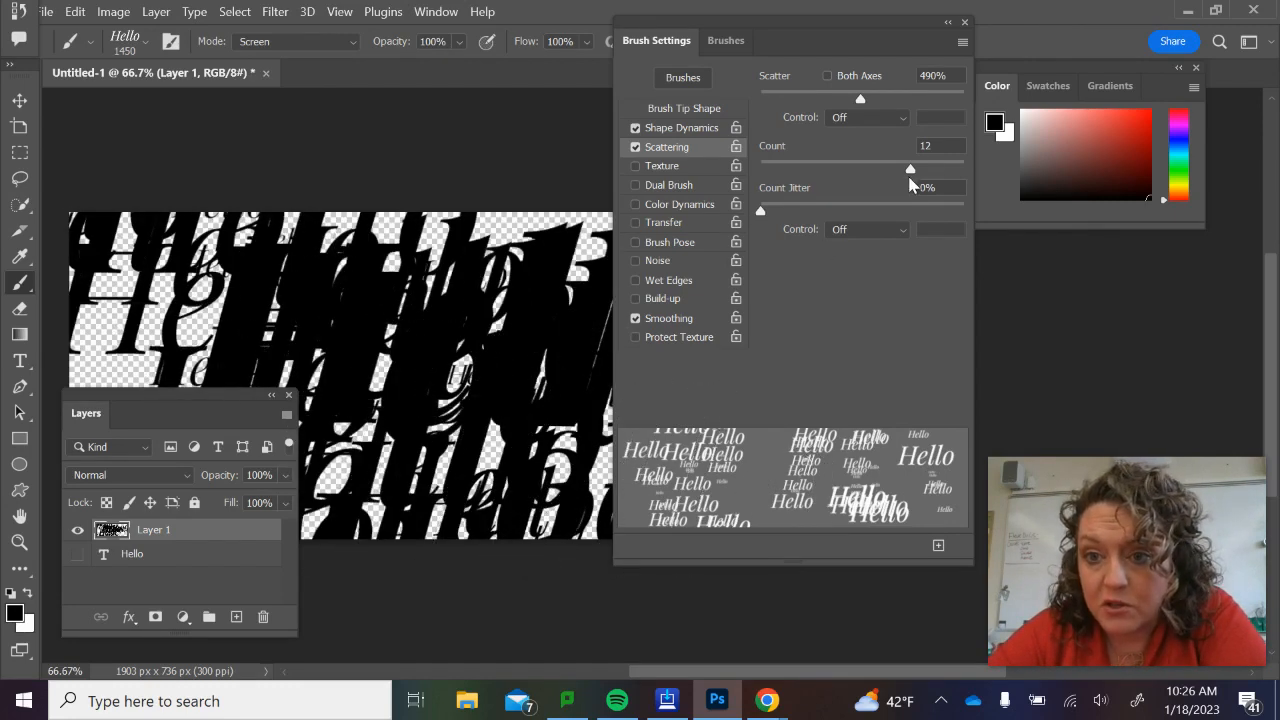
Lower the scattering Count to 9, undo the dense stroke and paint a short test stroke.
left_click_drag(910, 169, 869, 172)
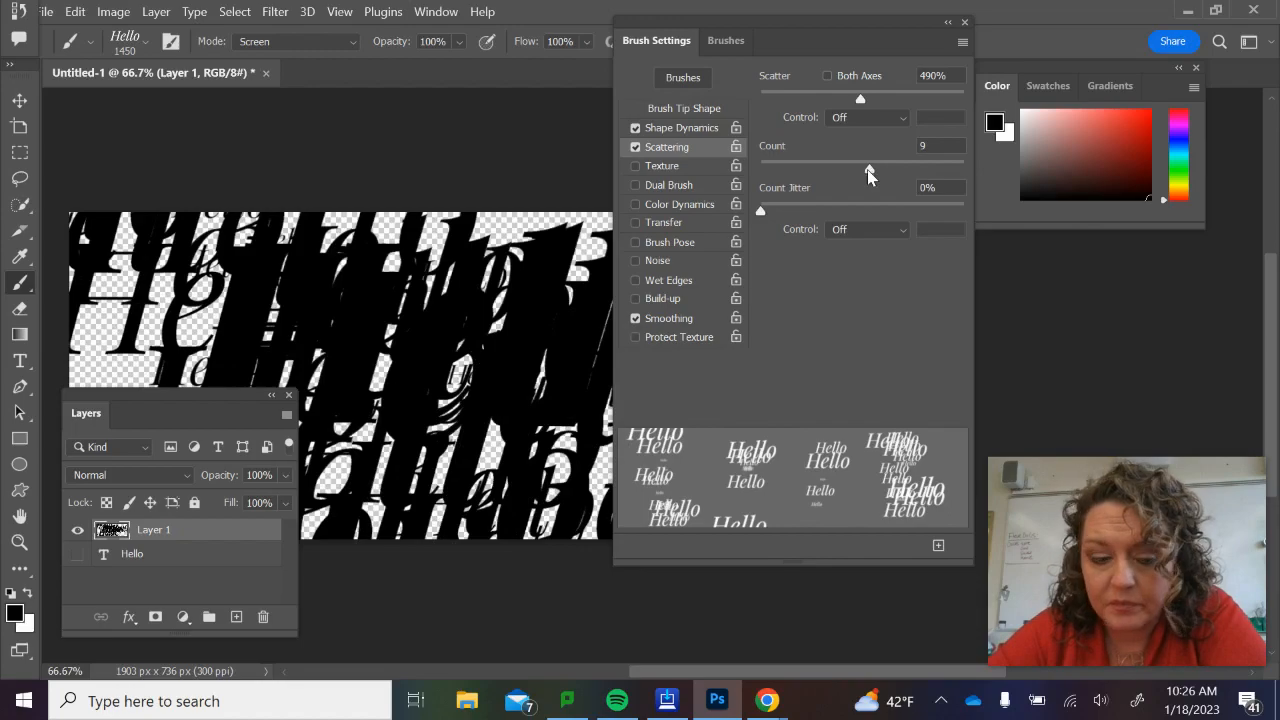
key("ctrl+z")
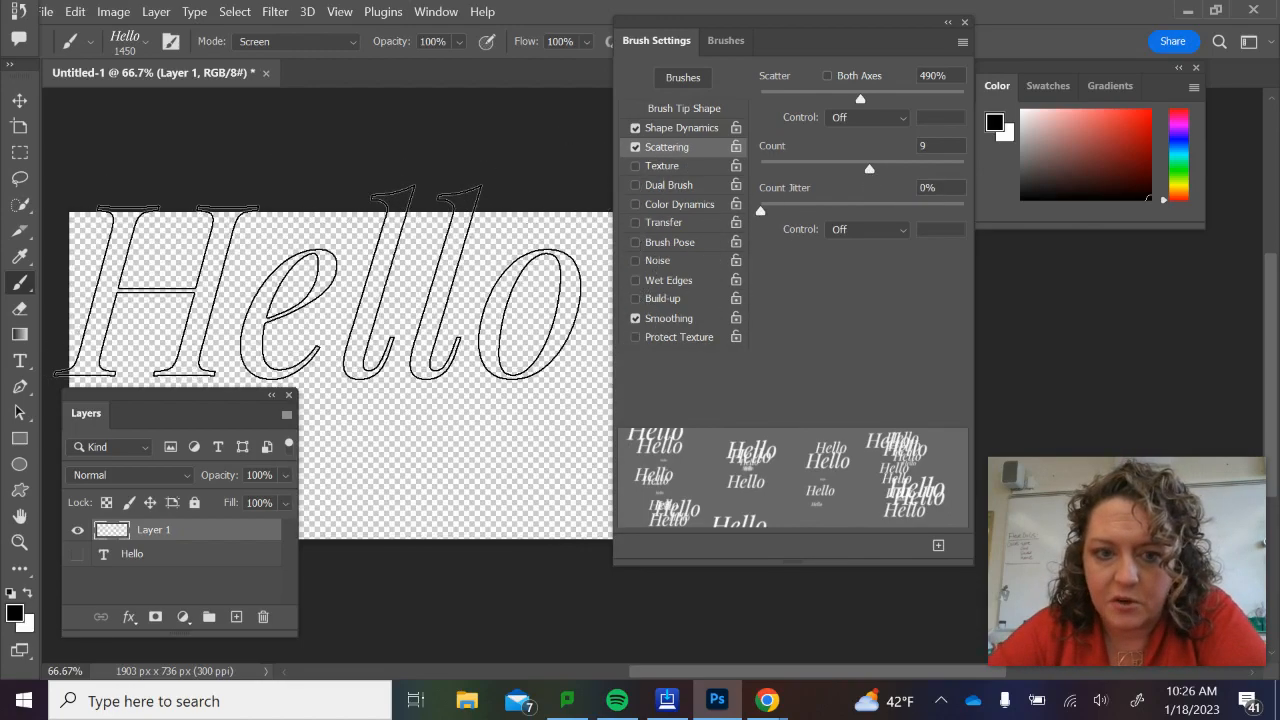
mouse_move(322, 282)
left_mouse_down()
mouse_move(492, 432)
mouse_move(682, 400)
mouse_move(354, 242)
mouse_move(369, 320)
mouse_move(627, 470)
mouse_move(742, 305)
mouse_move(582, 472)
mouse_move(357, 432)
mouse_move(497, 520)
mouse_move(592, 212)
mouse_move(512, 108)
mouse_move(242, 381)
left_mouse_up()
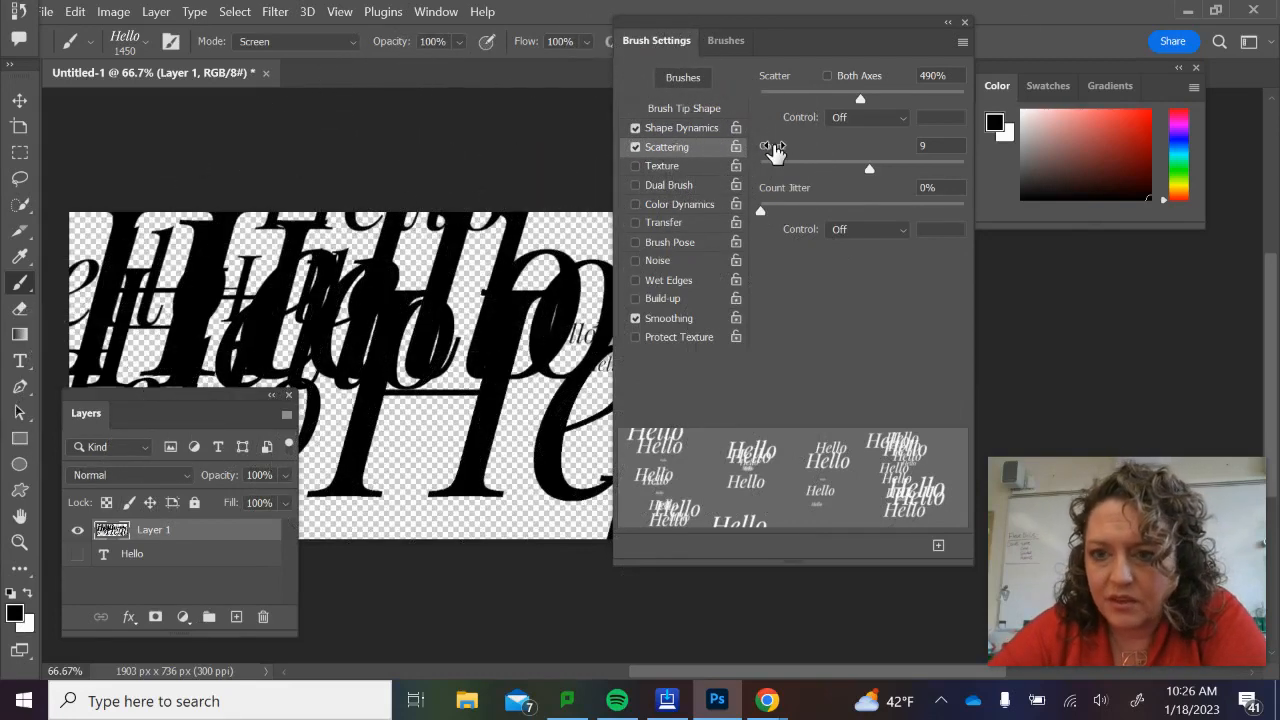
Lower the scattering Count to 7, clear the layer and paint two test strokes across the canvas.
left_click_drag(869, 169, 838, 170)
key("Delete")
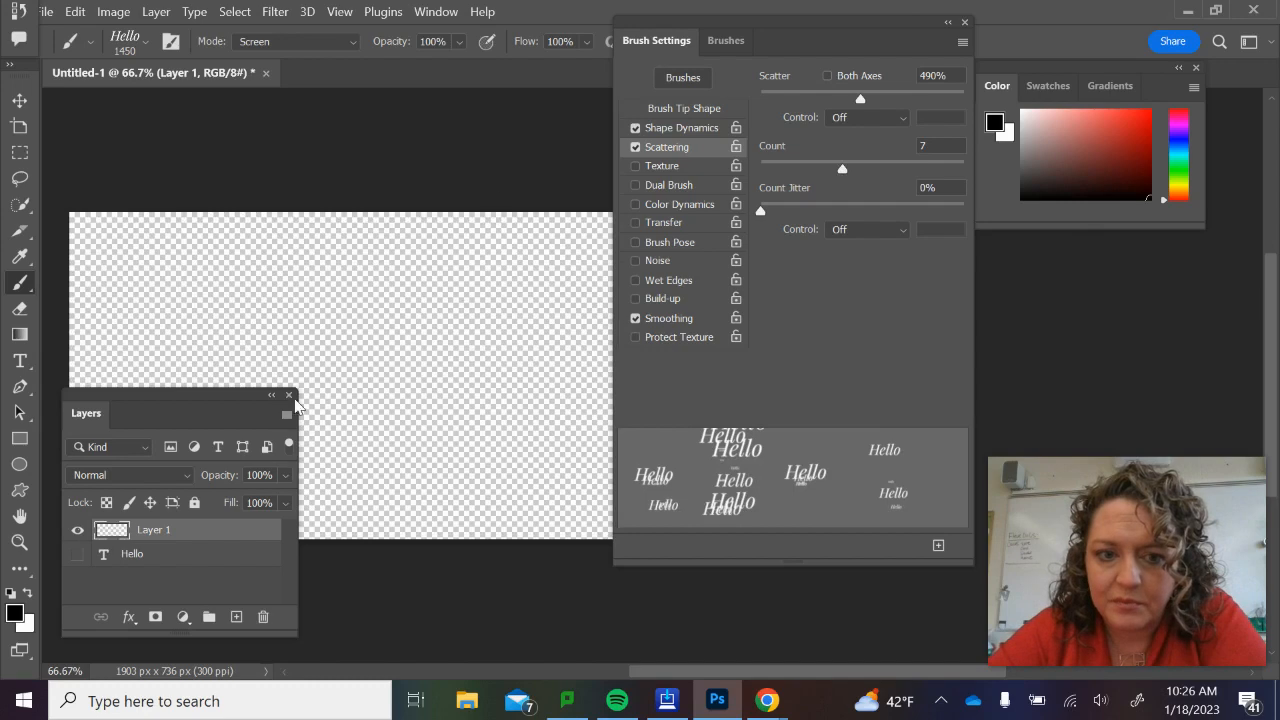
left_click_drag(283, 362, 570, 345)
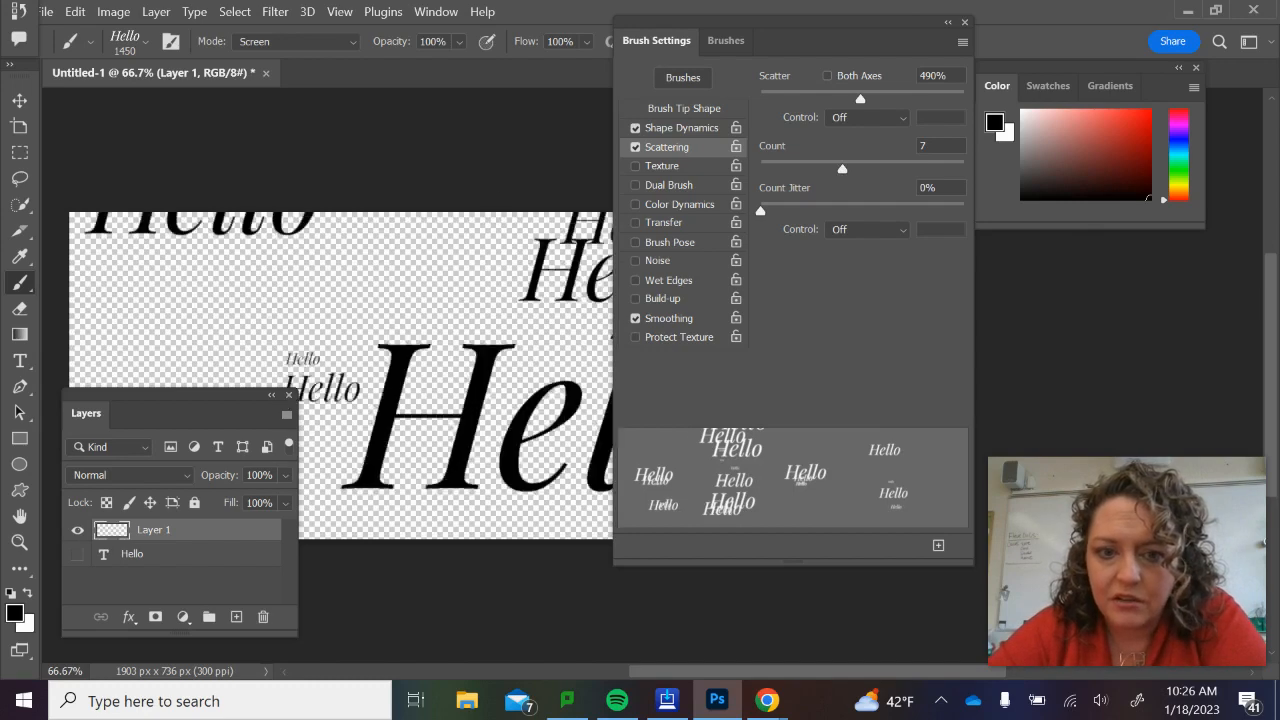
left_click_drag(385, 392, 168, 307)
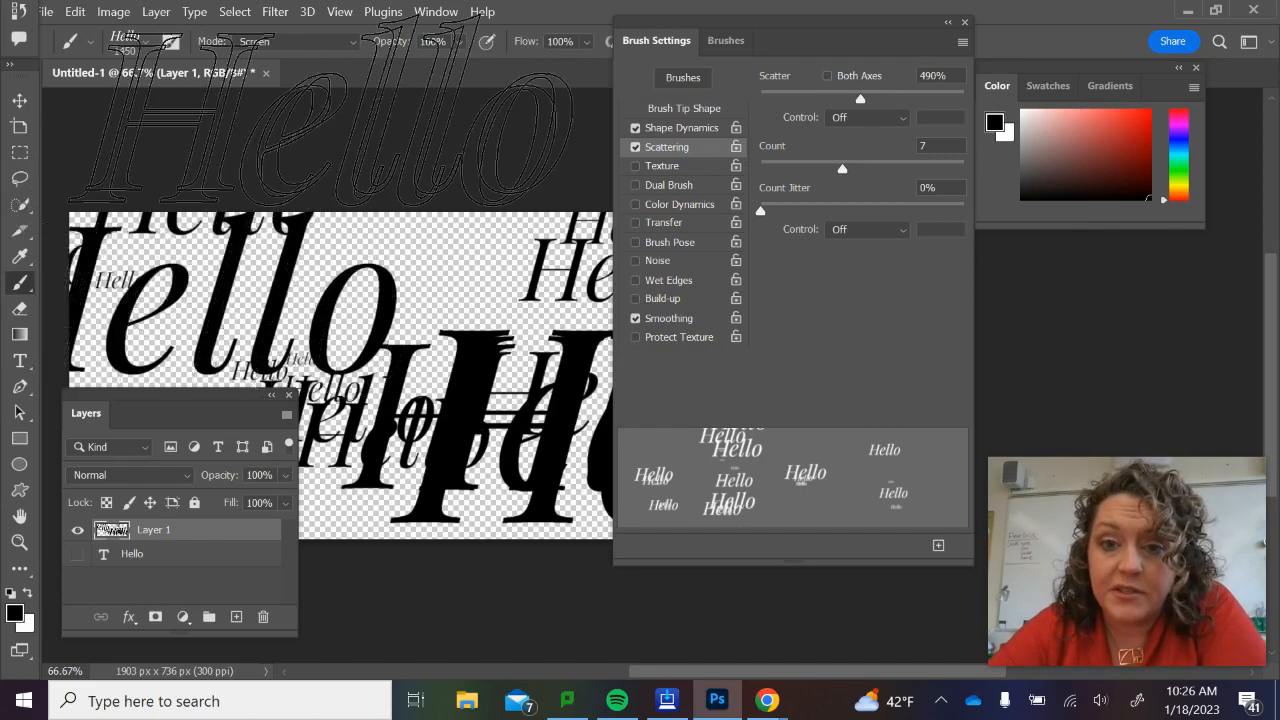
Preview the Texture option for the Hello brush, turn it off again and undo the test strokes.
left_click(663, 166)
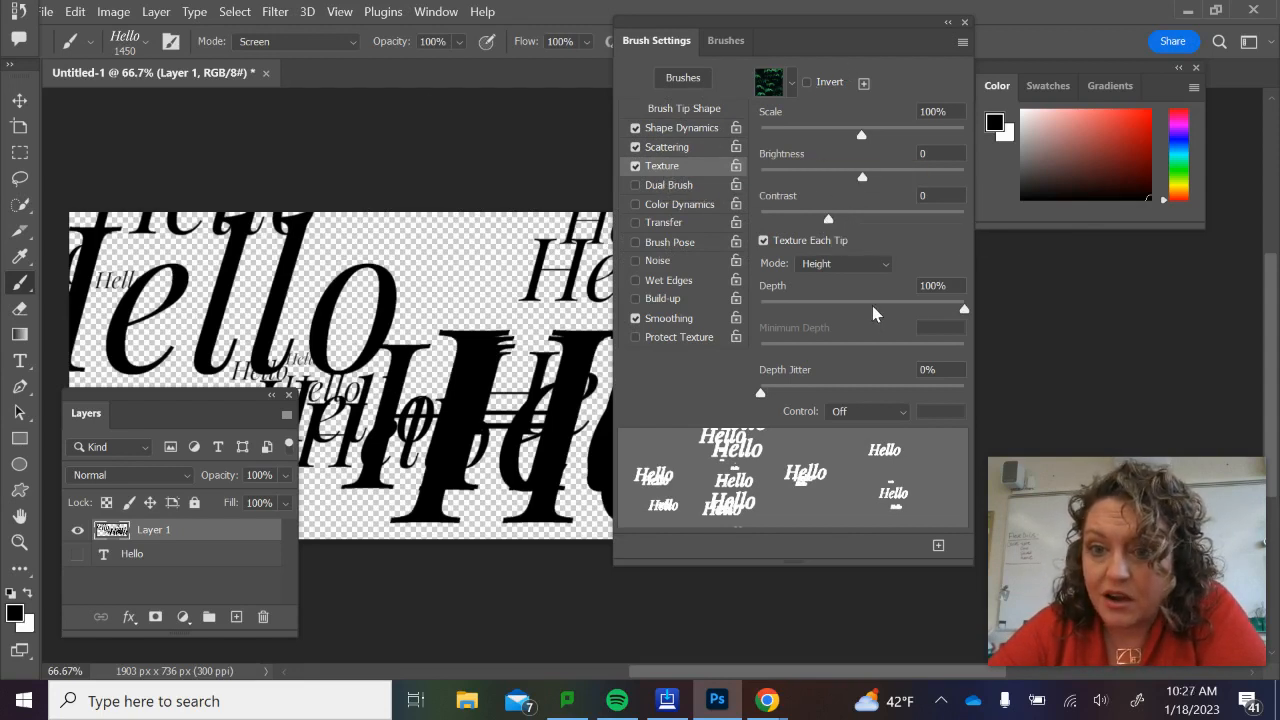
left_click(634, 167)
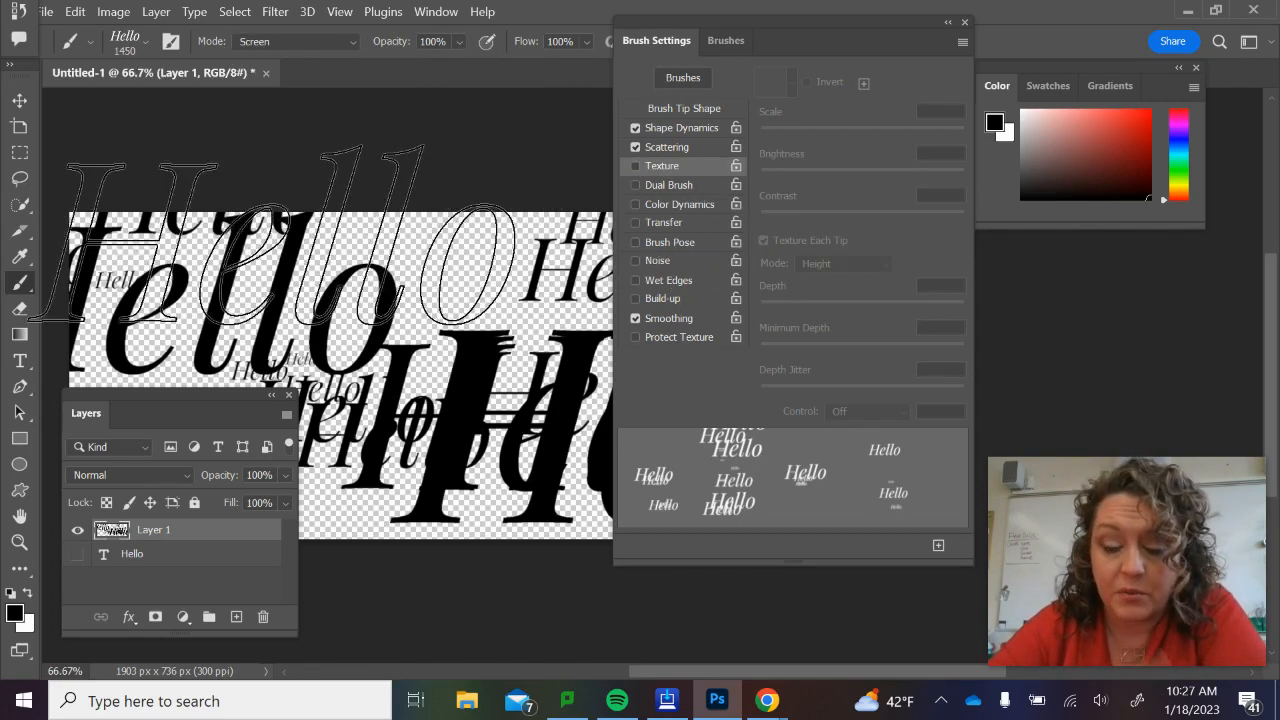
key("ctrl+z")
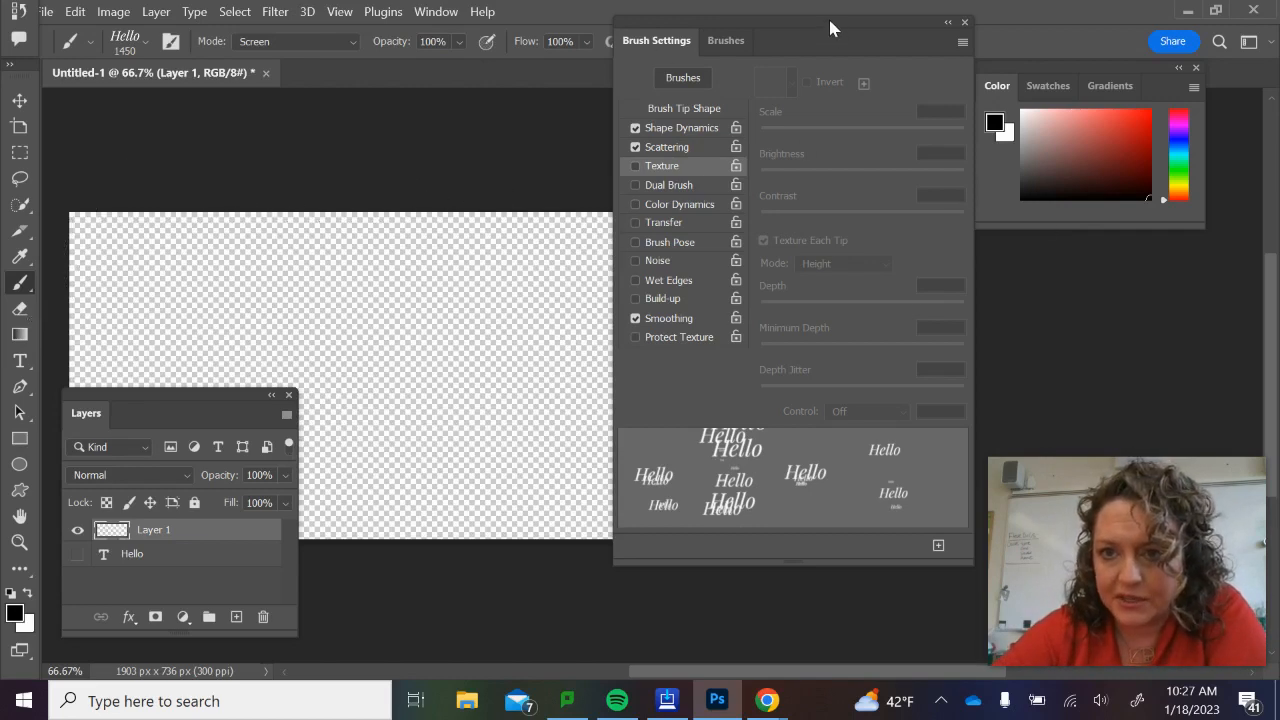
Move the Brush Settings panel off most of the canvas and switch to the Google Chrome window with the new tab.
mouse_move(828, 16)
left_mouse_down()
mouse_move(962, 39)
mouse_move(1084, 32)
mouse_move(1022, 13)
left_mouse_up()
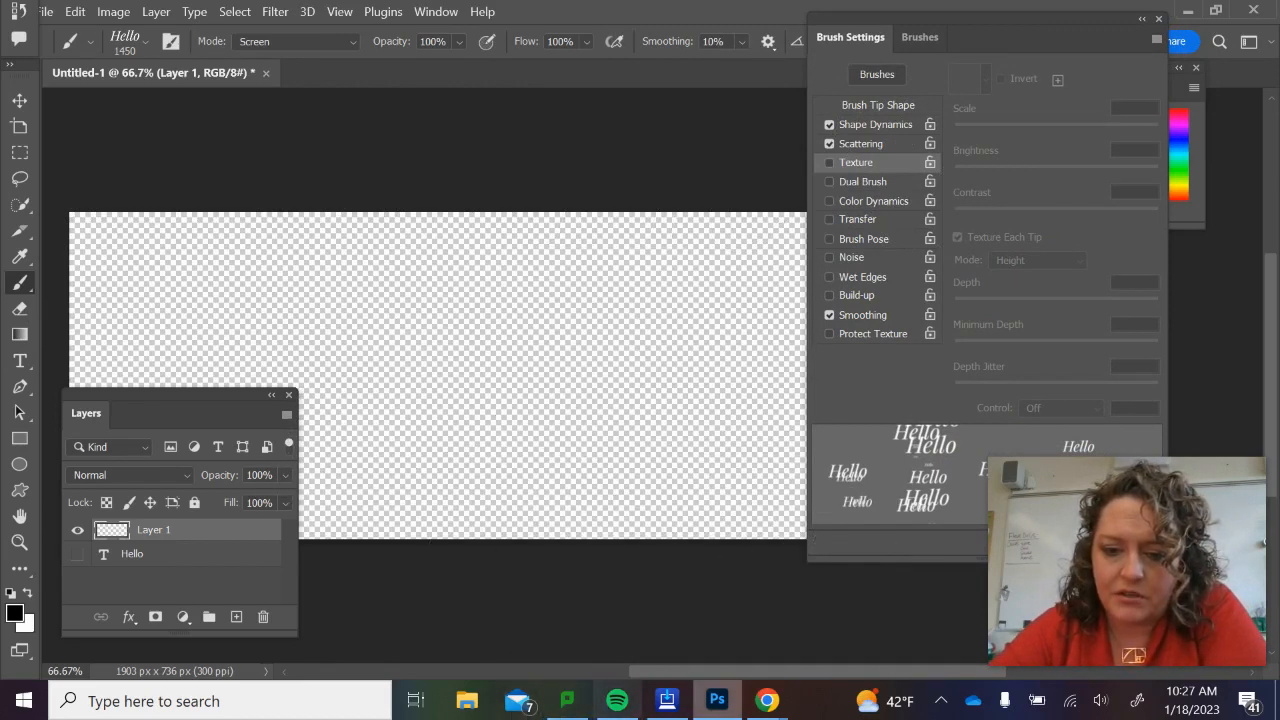
mouse_move(770, 705)
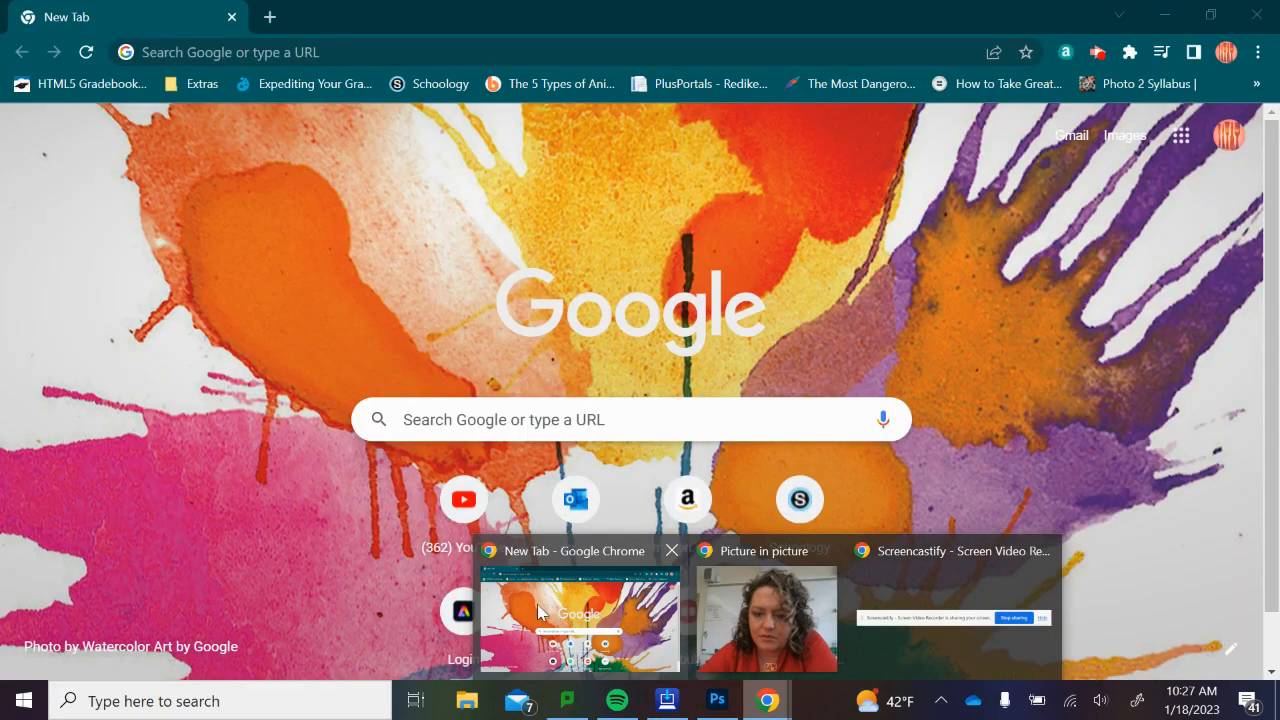
left_click(525, 610)
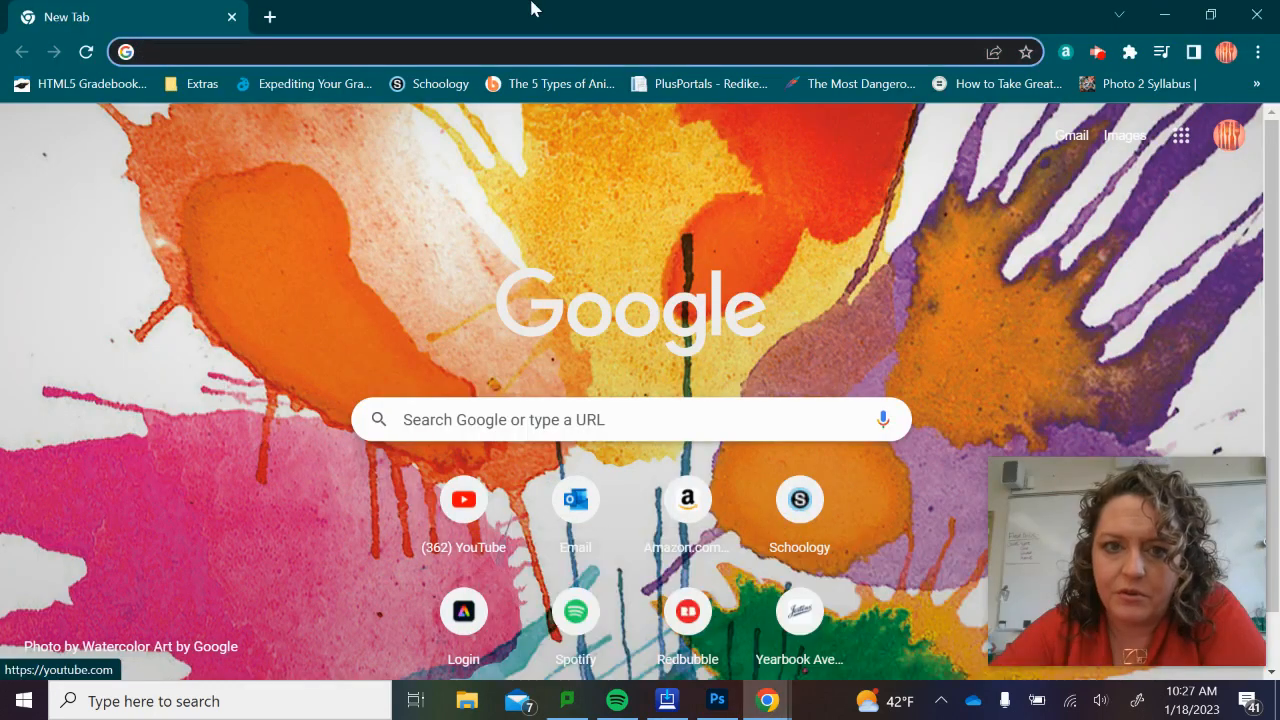
Go to the abstractfonts.com website in the new tab.
left_click(516, 52)
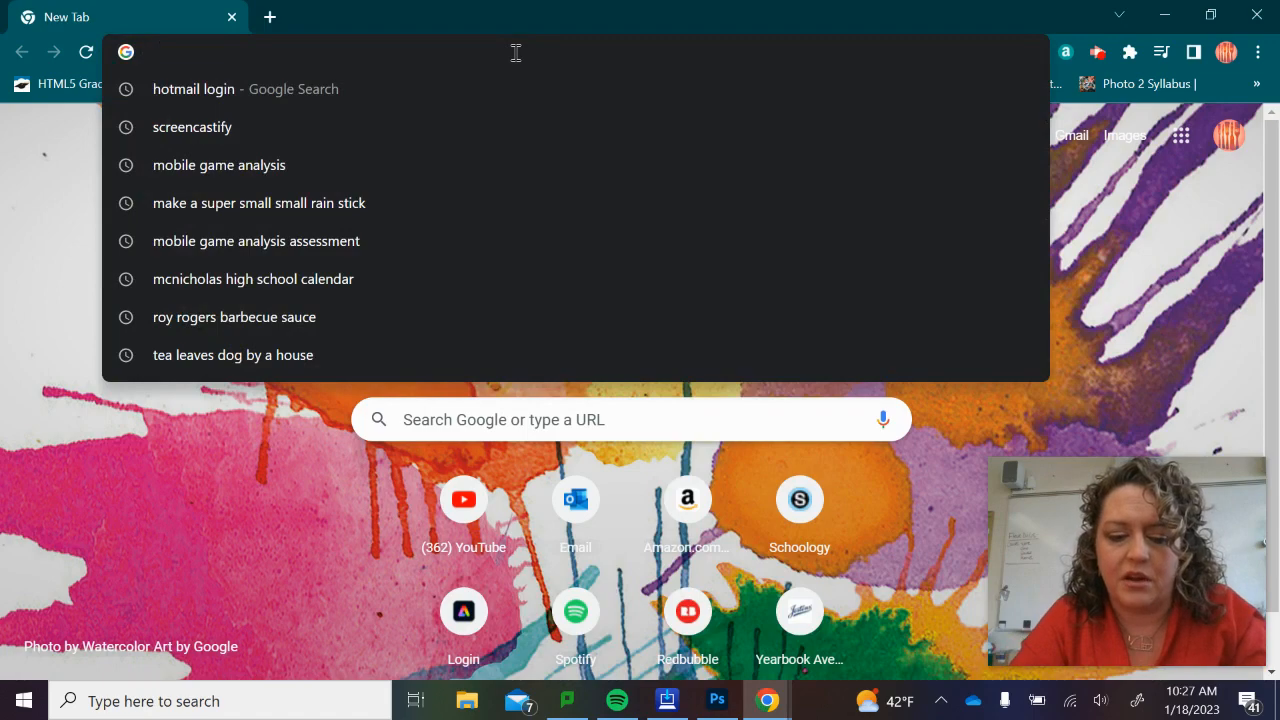
type("abstra")
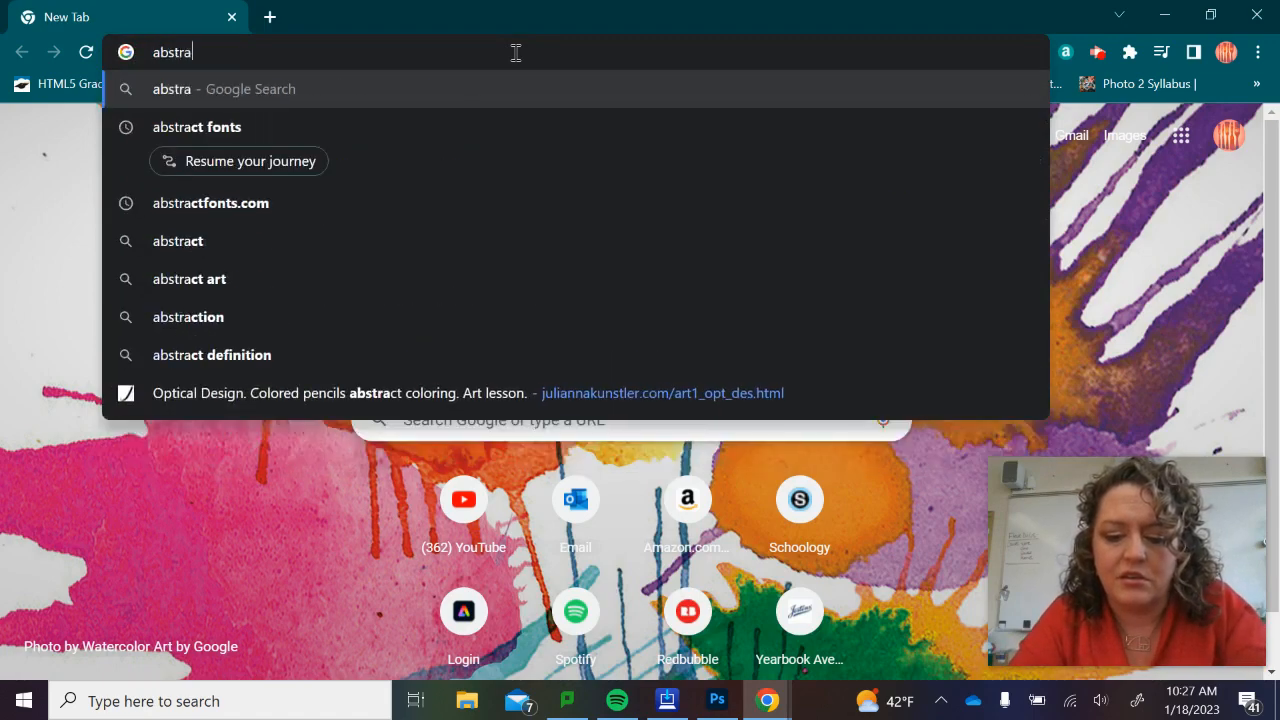
type("ctfont")
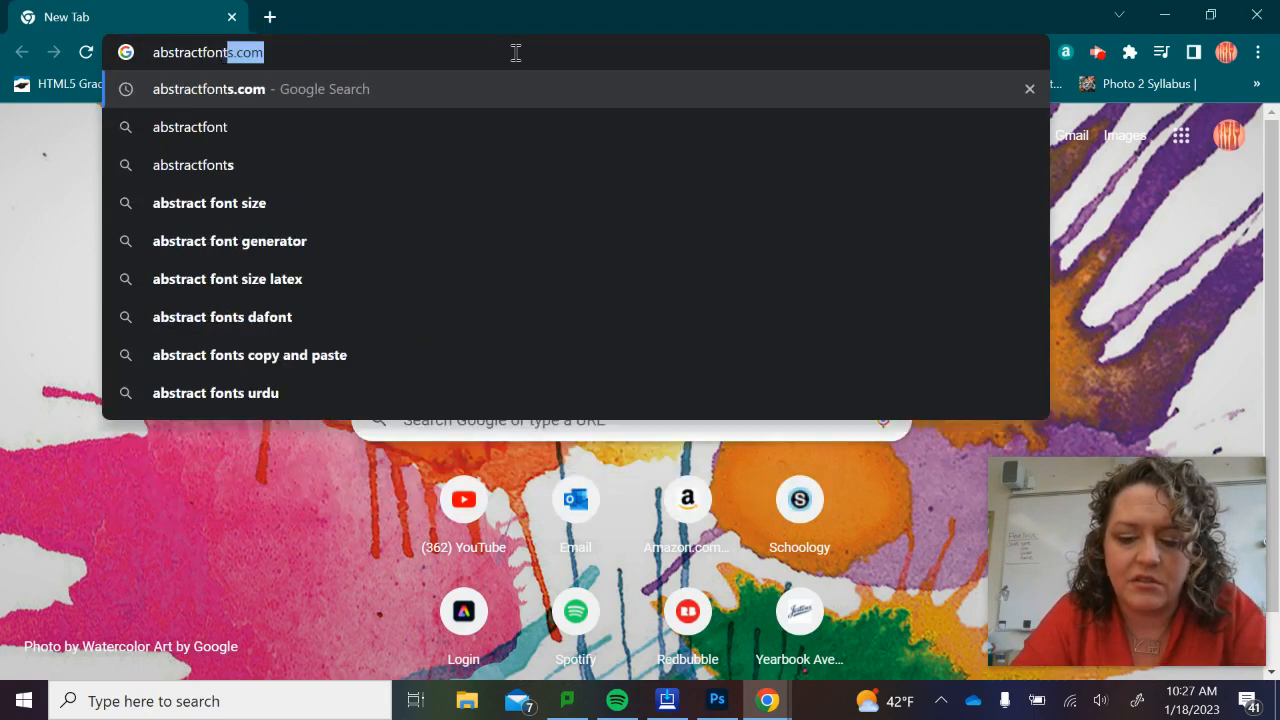
type("s.com")
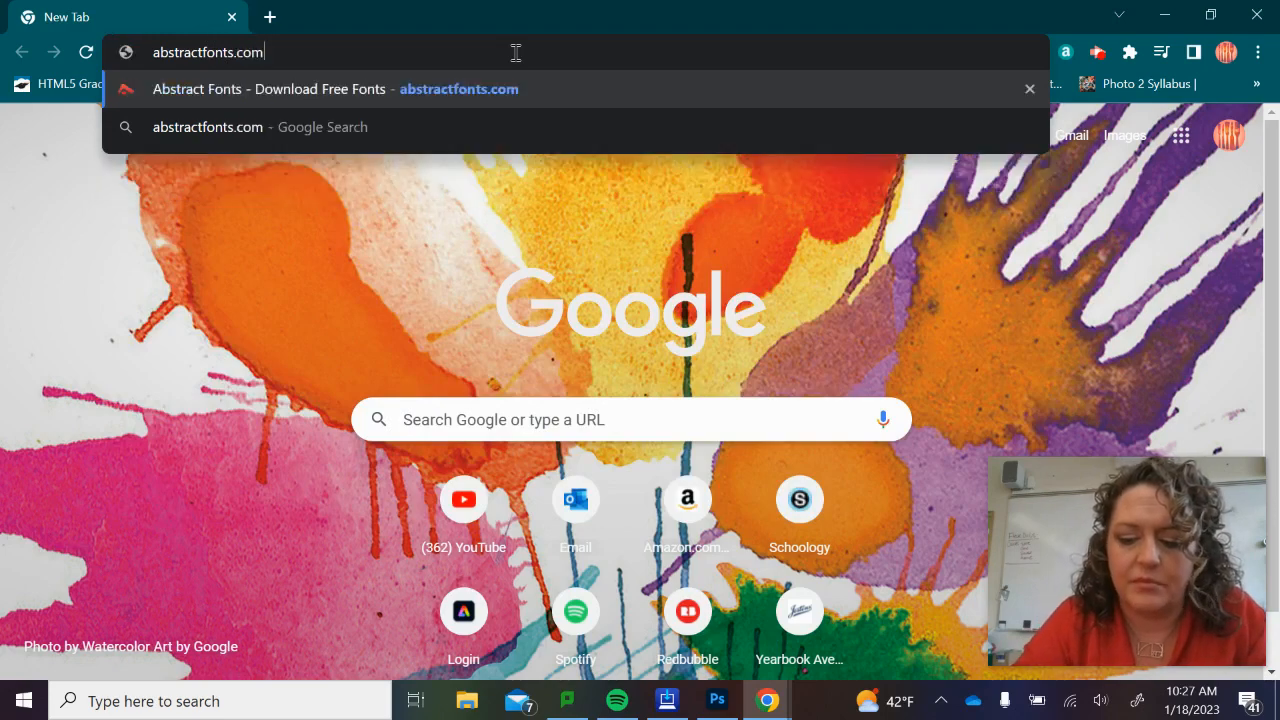
key("Return")
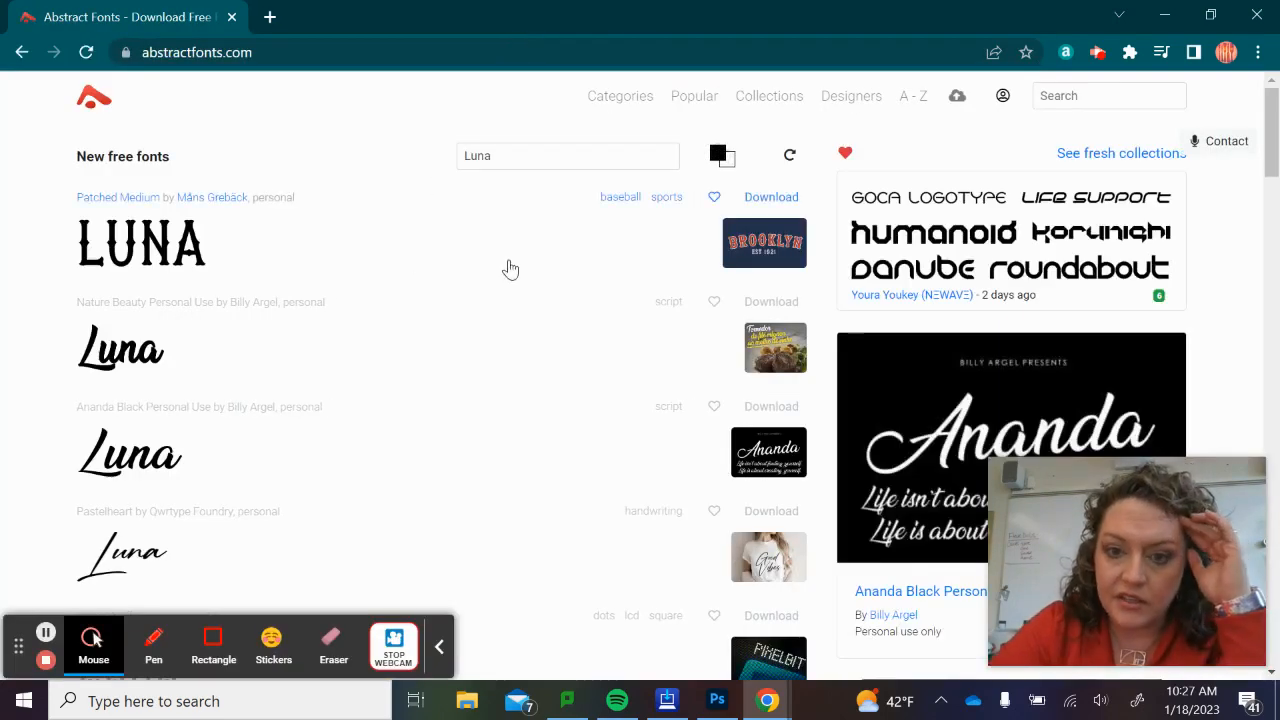
Set the font preview text to Hello and look through the new free fonts.
double_click(487, 156)
type("He")
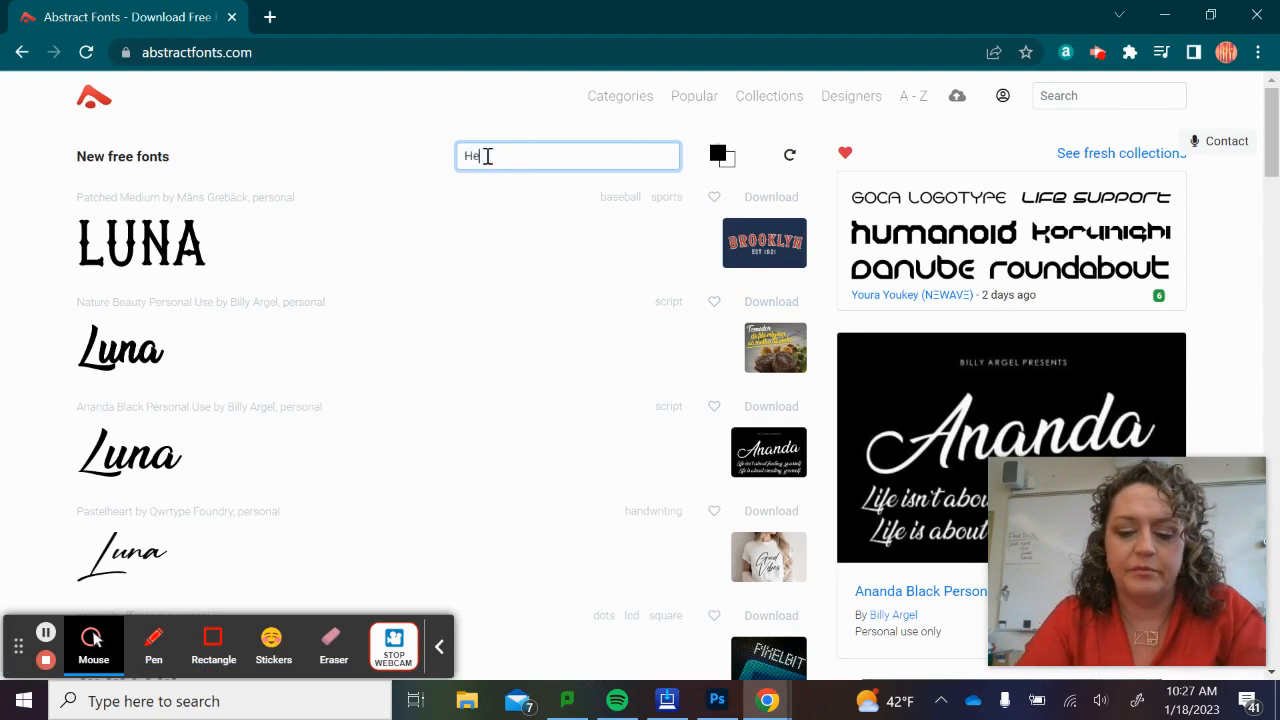
type("llo")
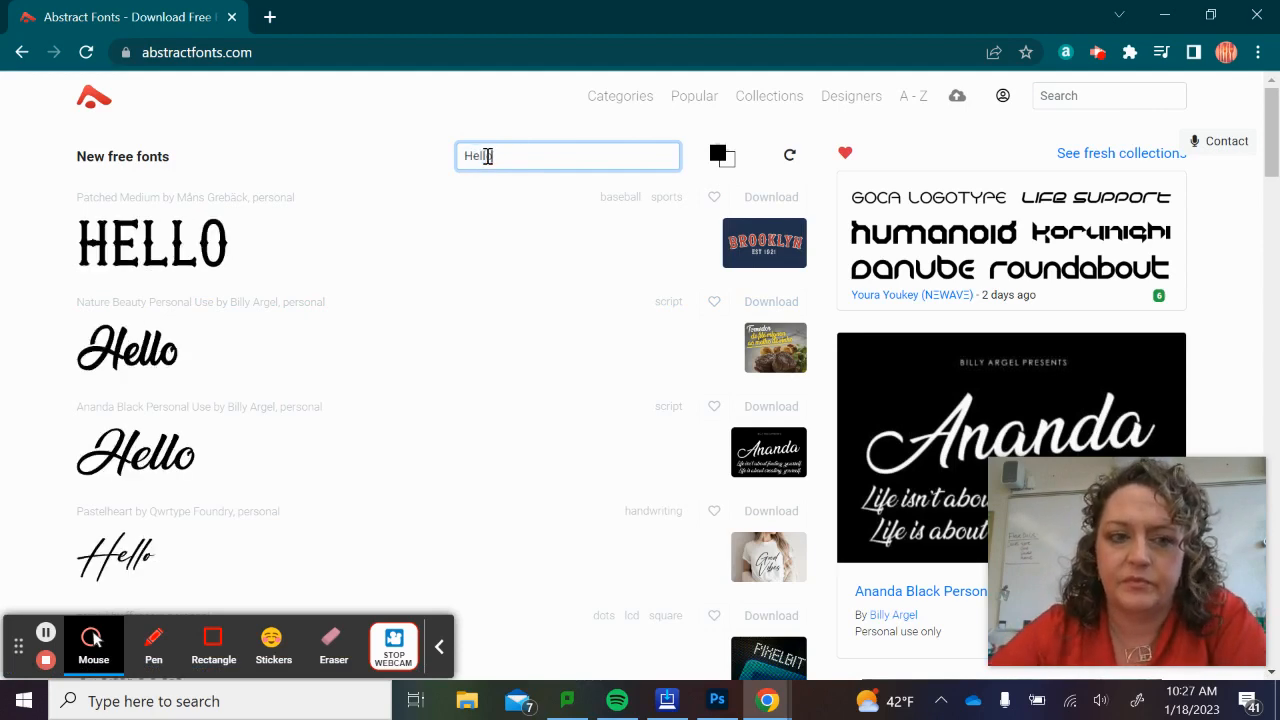
scroll(335, 407, "down", 2)
scroll(335, 407, "down", 8)
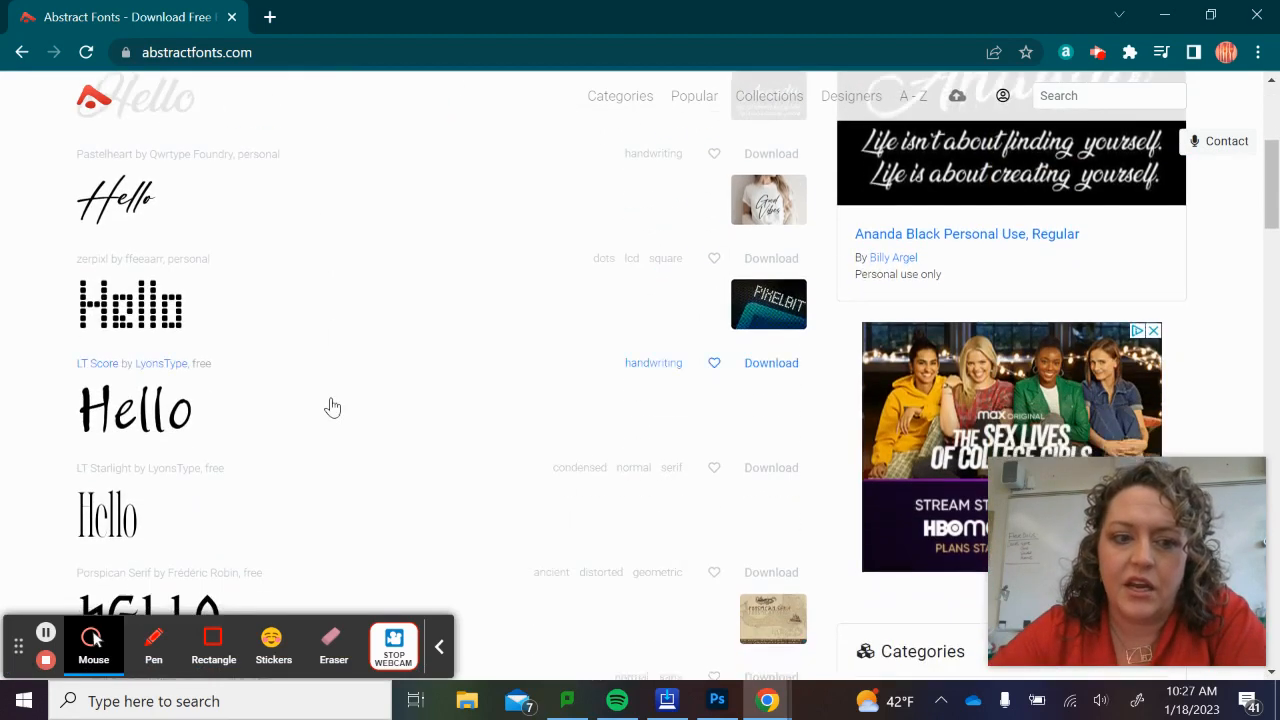
scroll(335, 407, "down", 3)
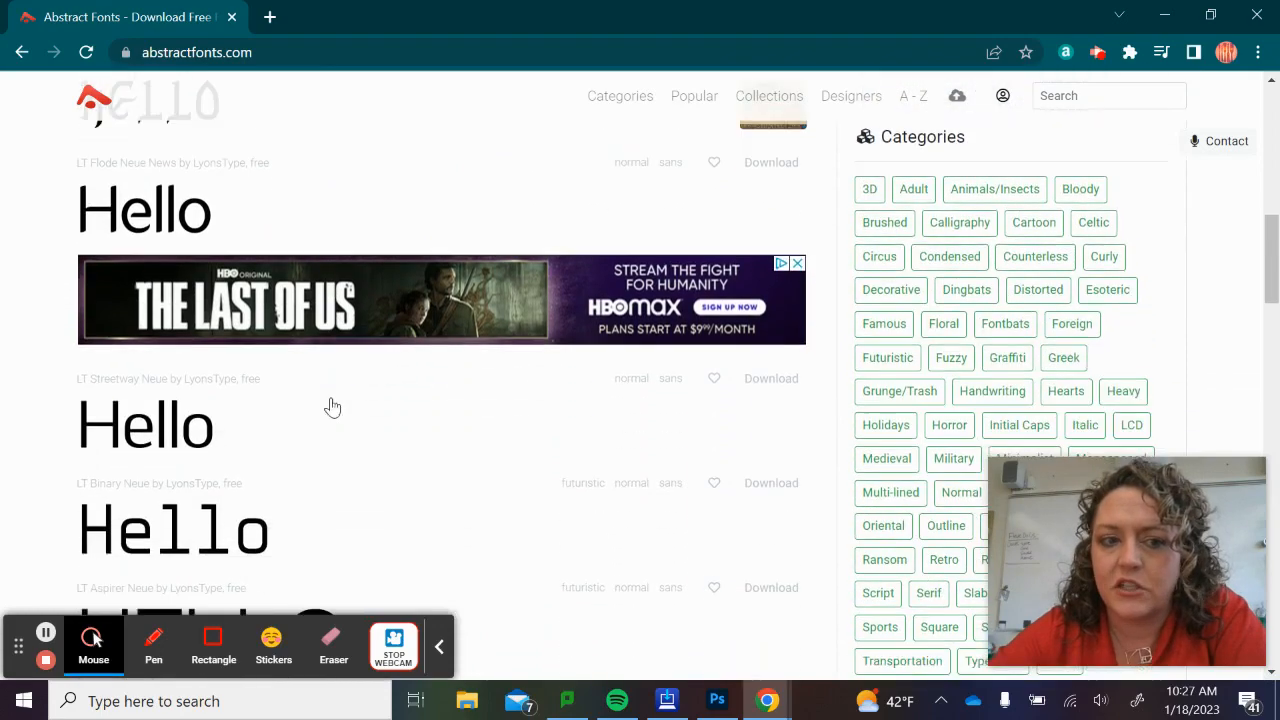
scroll(333, 407, "down", 3)
scroll(333, 407, "up", 12)
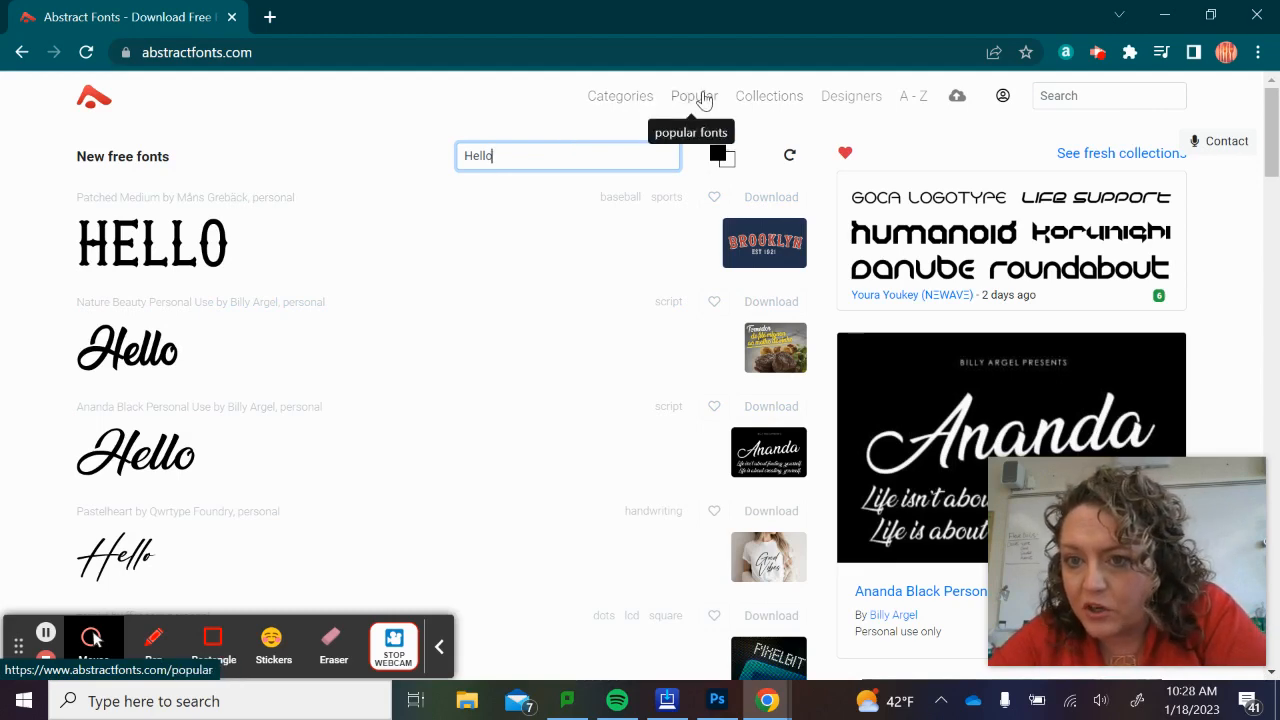
Open the A-Z font listing for letter A and browse its Hello previews down to the Admiration Pains font.
left_click(901, 100)
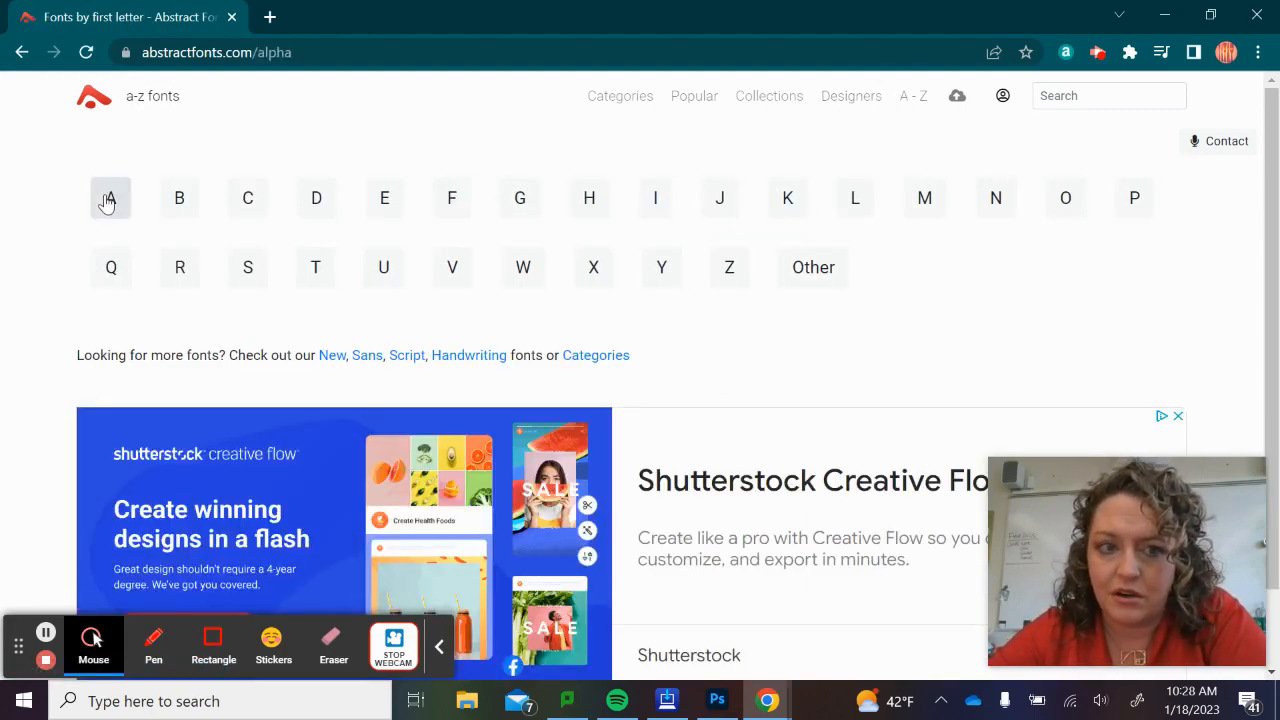
left_click(108, 200)
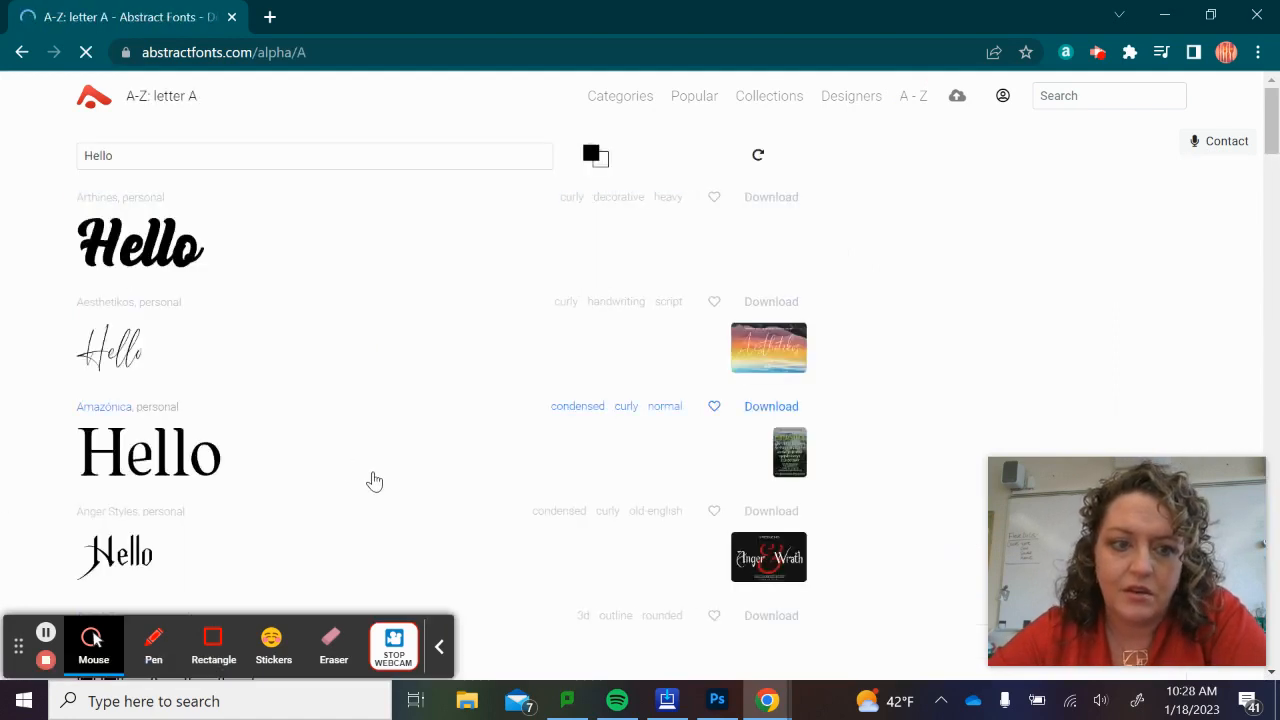
scroll(374, 482, "down", 3)
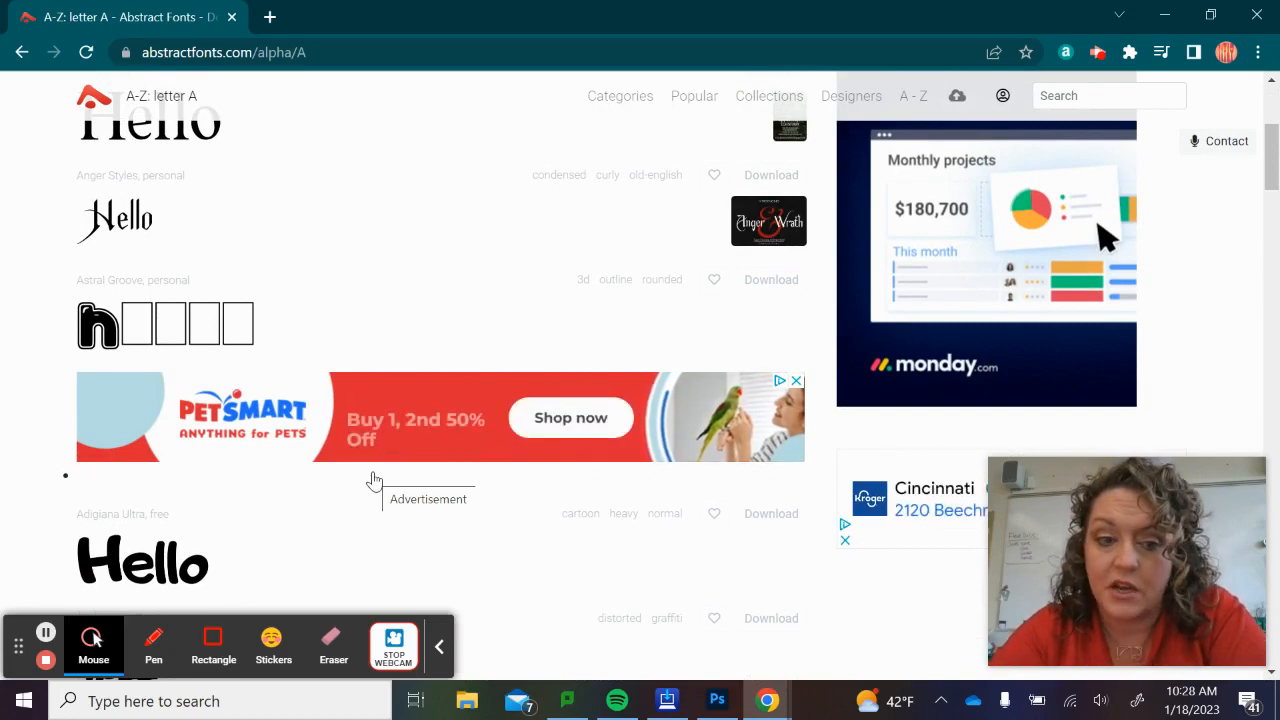
scroll(374, 482, "down", 4)
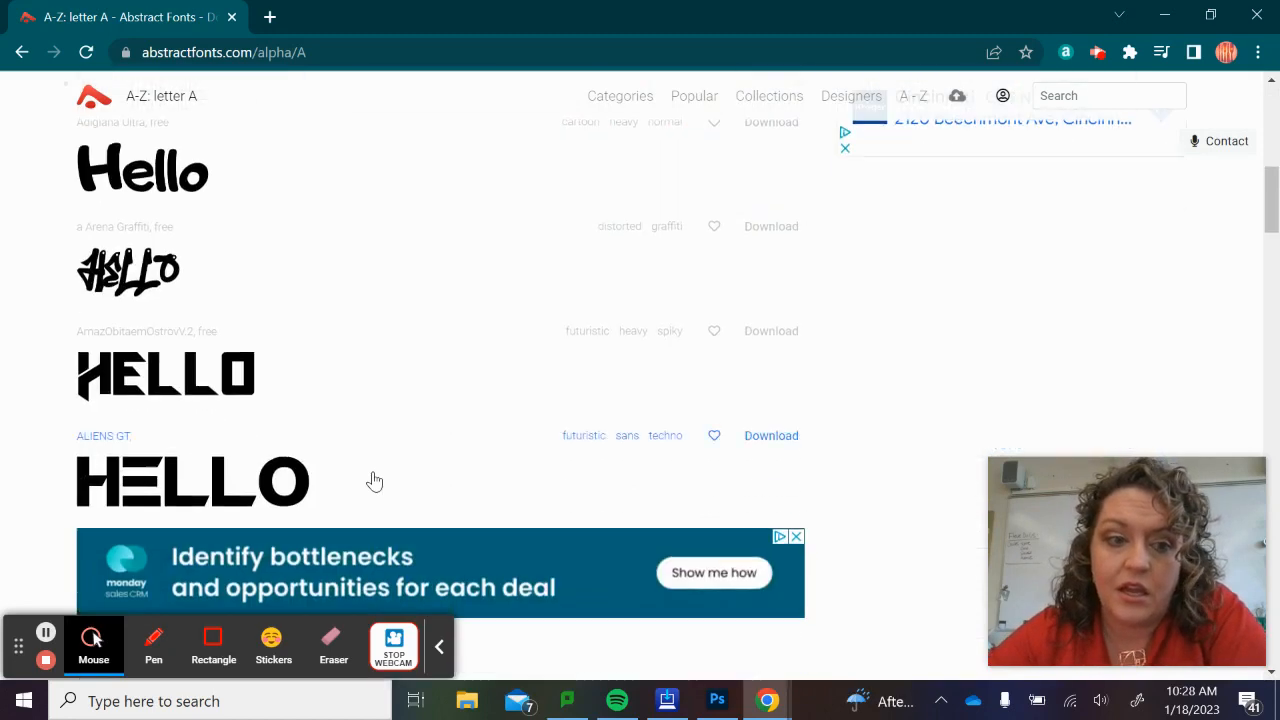
scroll(290, 392, "down", 3)
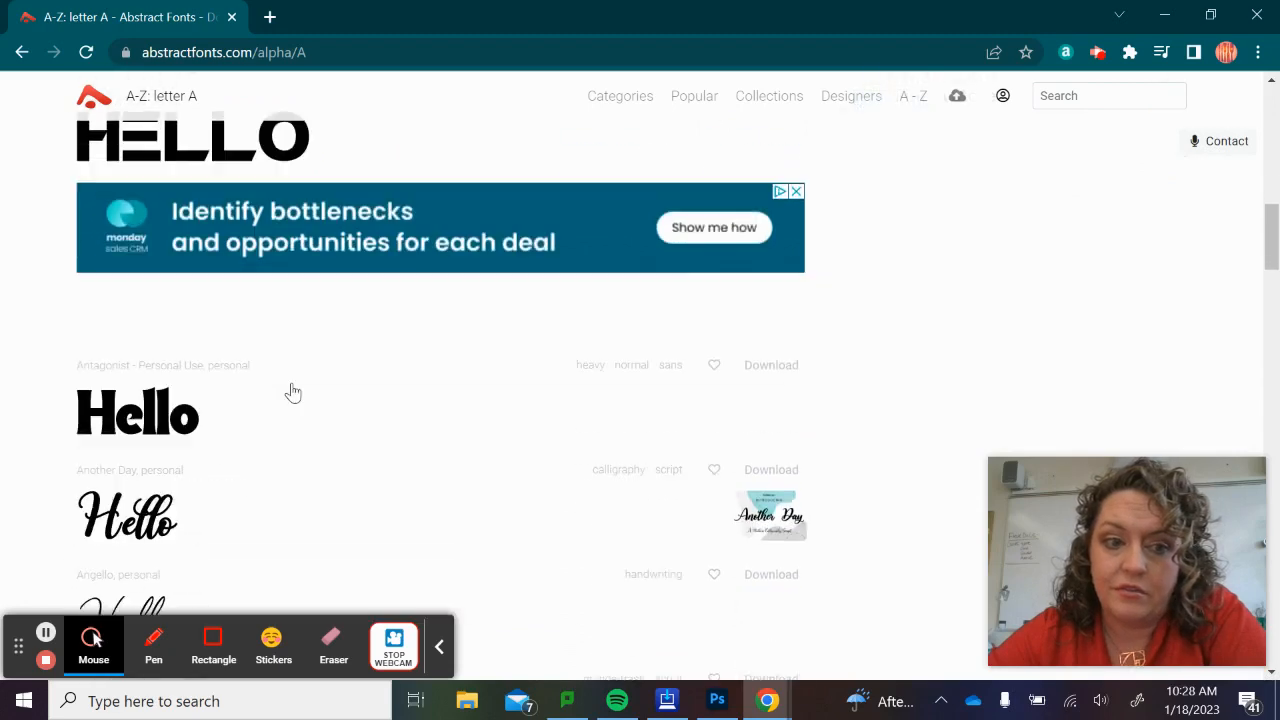
scroll(293, 393, "down", 2)
scroll(293, 393, "down", 3)
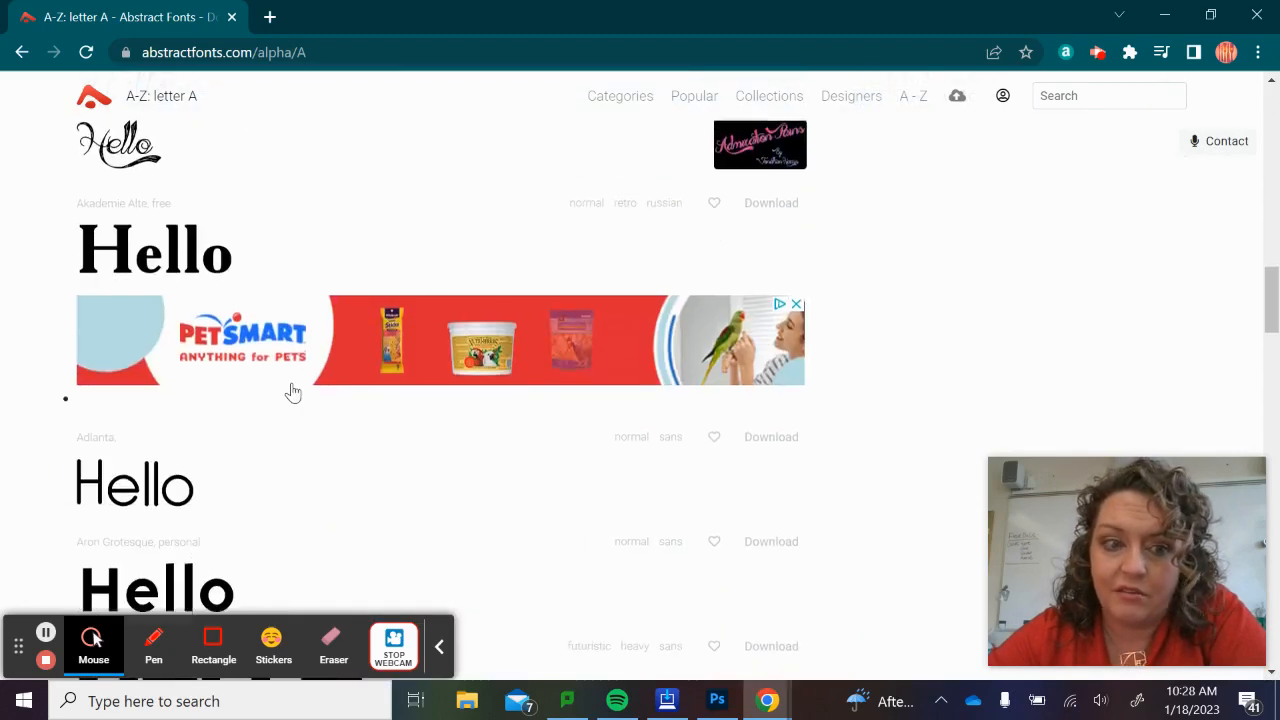
scroll(290, 391, "up", 1)
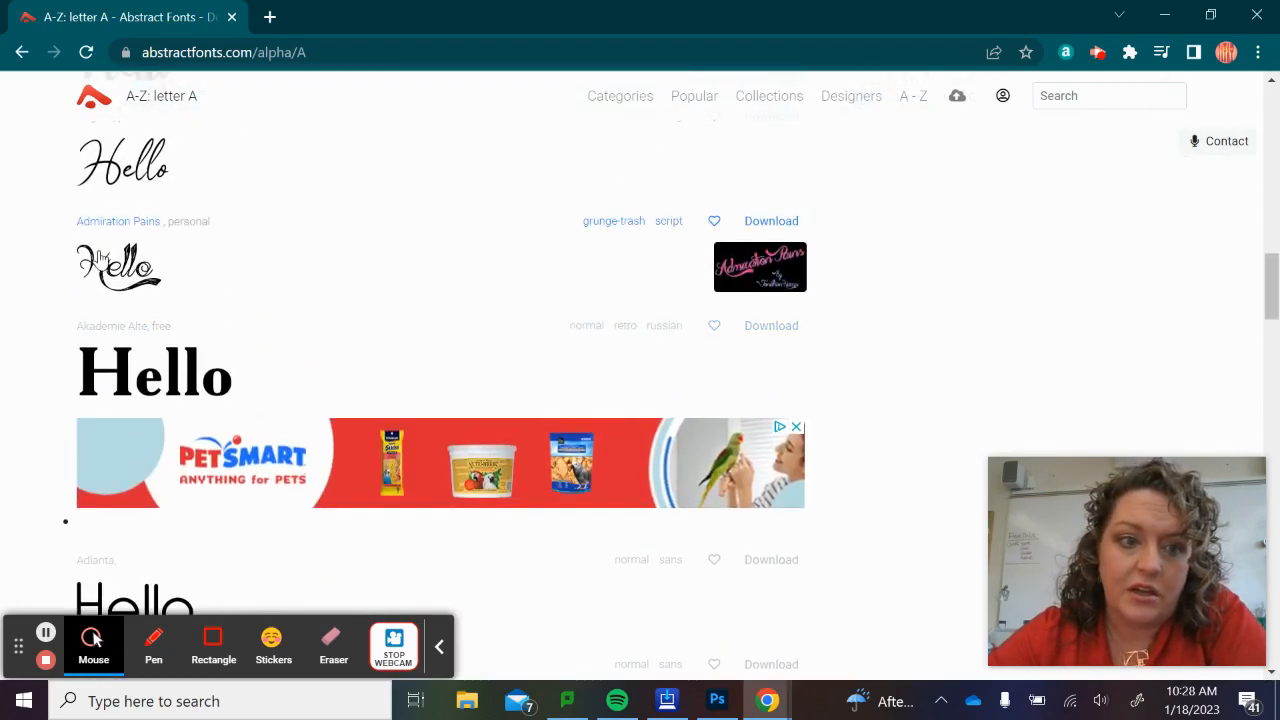
scroll(103, 257, "up", 5)
Capture a rectangular screen snip of the Hello preview in the Admiration Pains font.
scroll(103, 258, "left", 1)
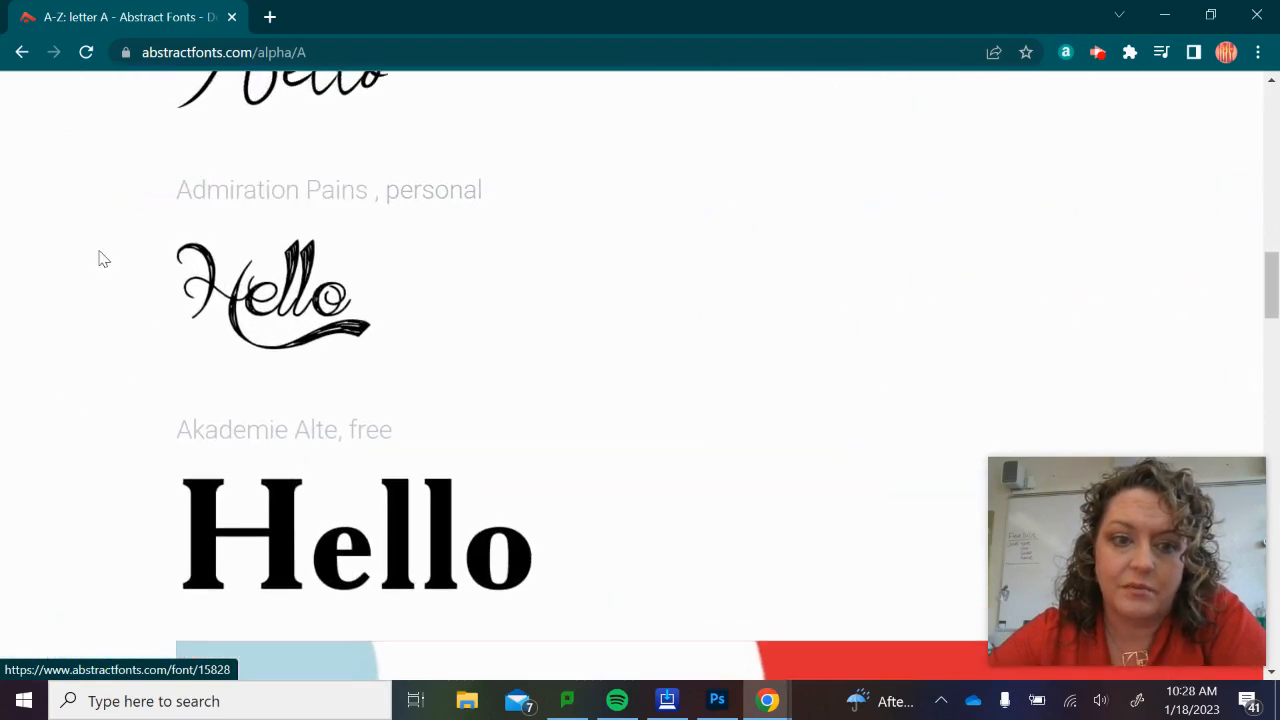
scroll(103, 259, "up", 2)
scroll(103, 259, "up", 1)
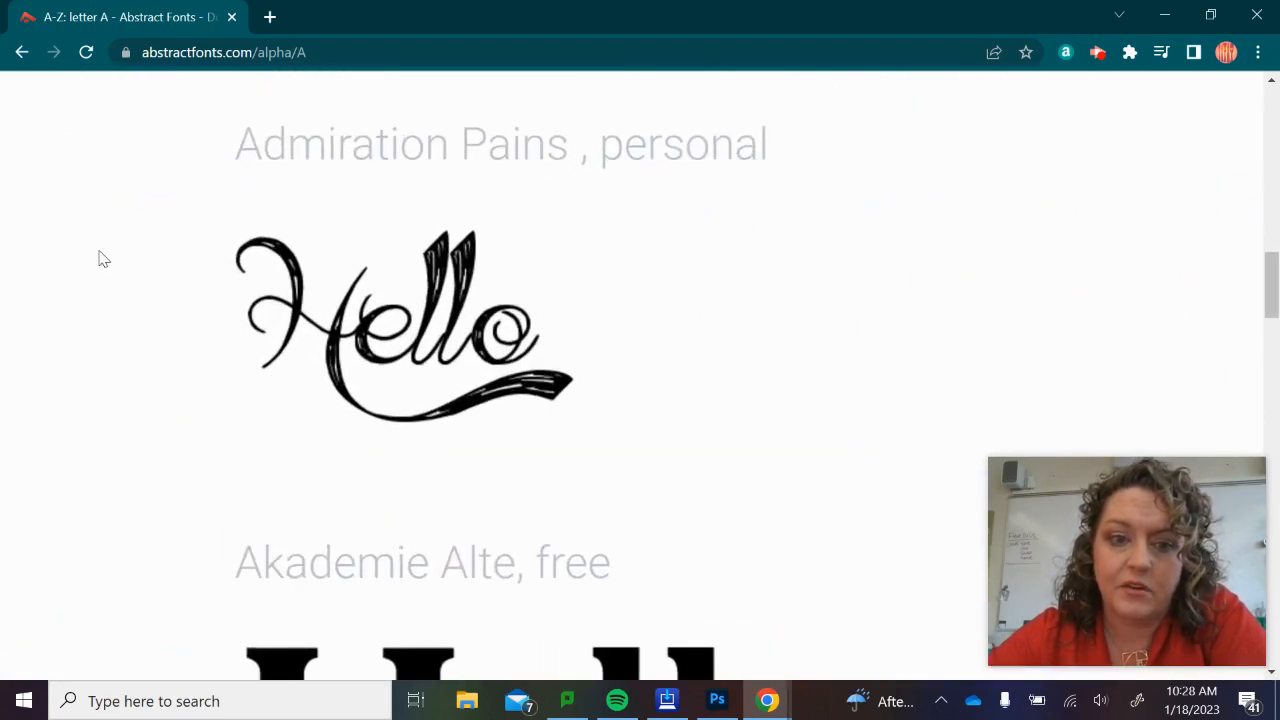
scroll(103, 259, "down", 5)
scroll(103, 259, "up", 1)
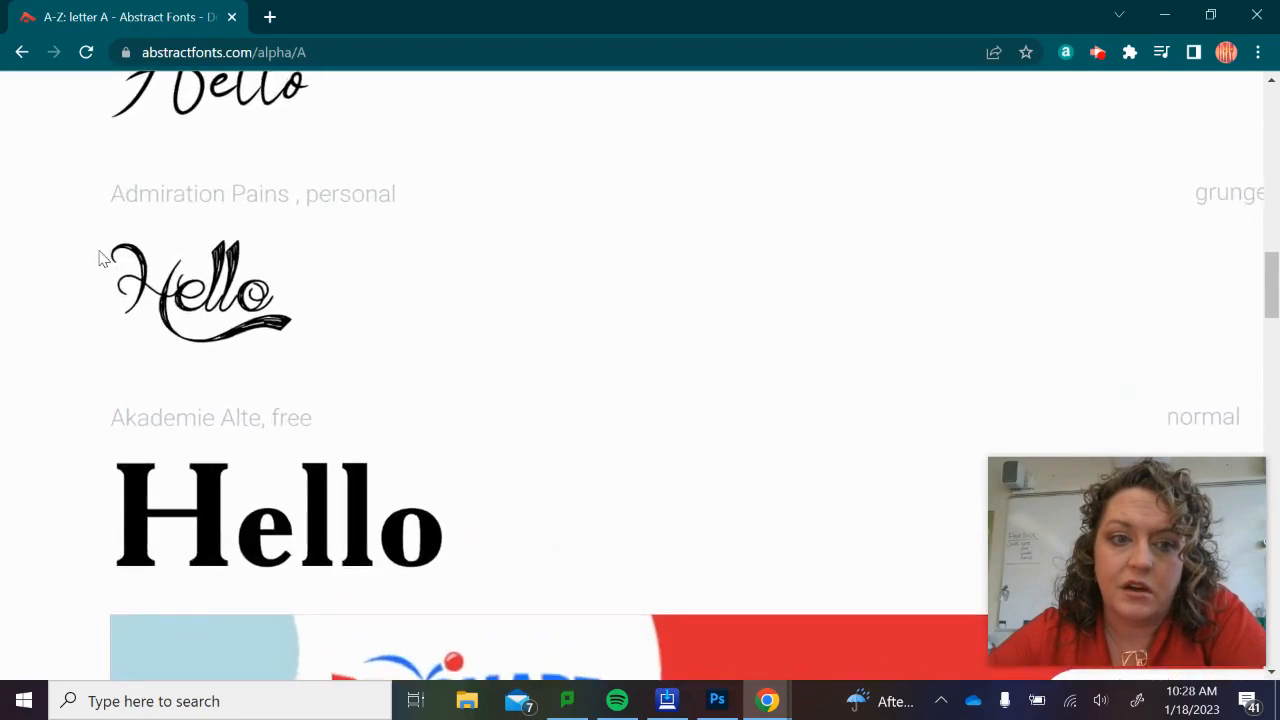
scroll(103, 259, "down", 1)
scroll(103, 259, "up", 2)
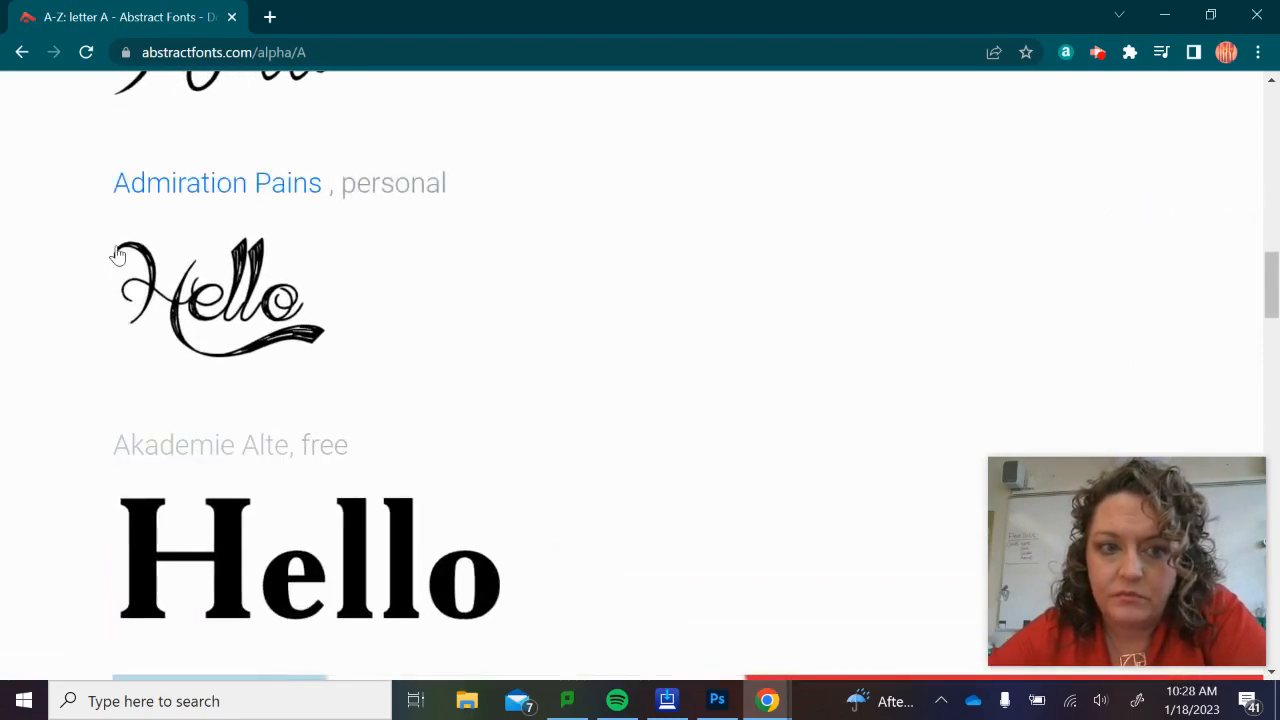
scroll(530, 400, "down", 2)
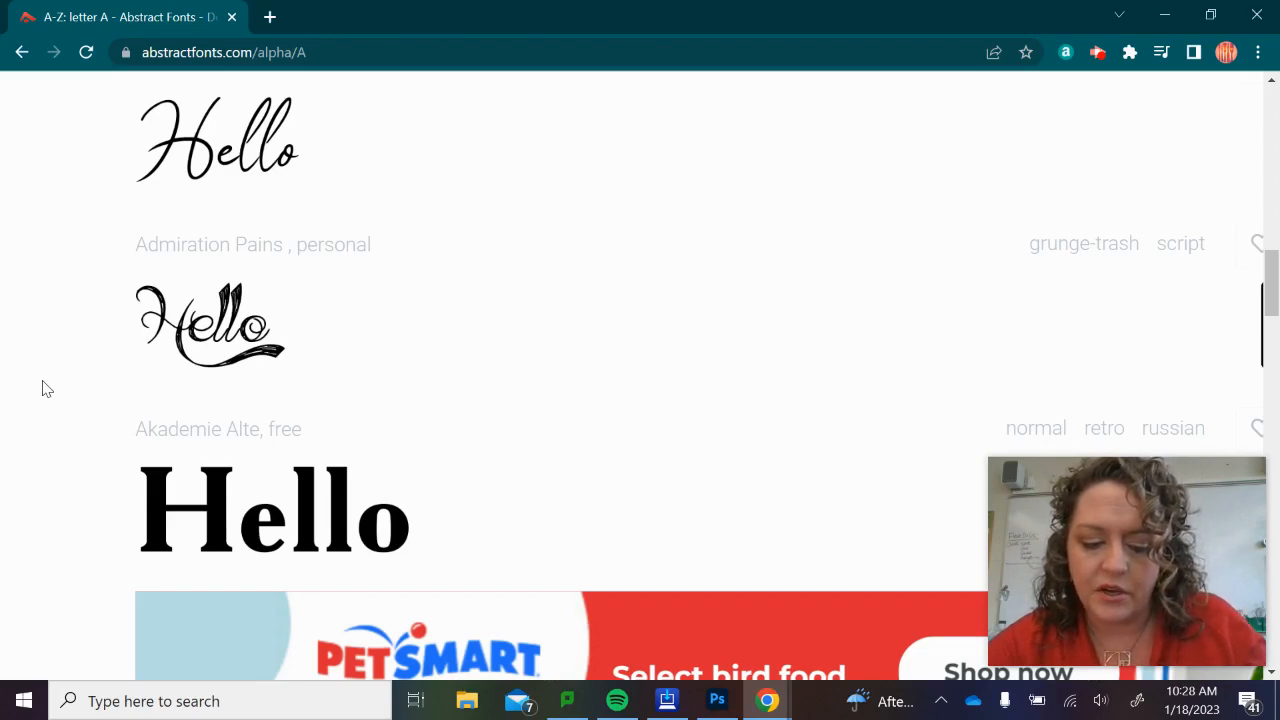
key("super+shift+s")
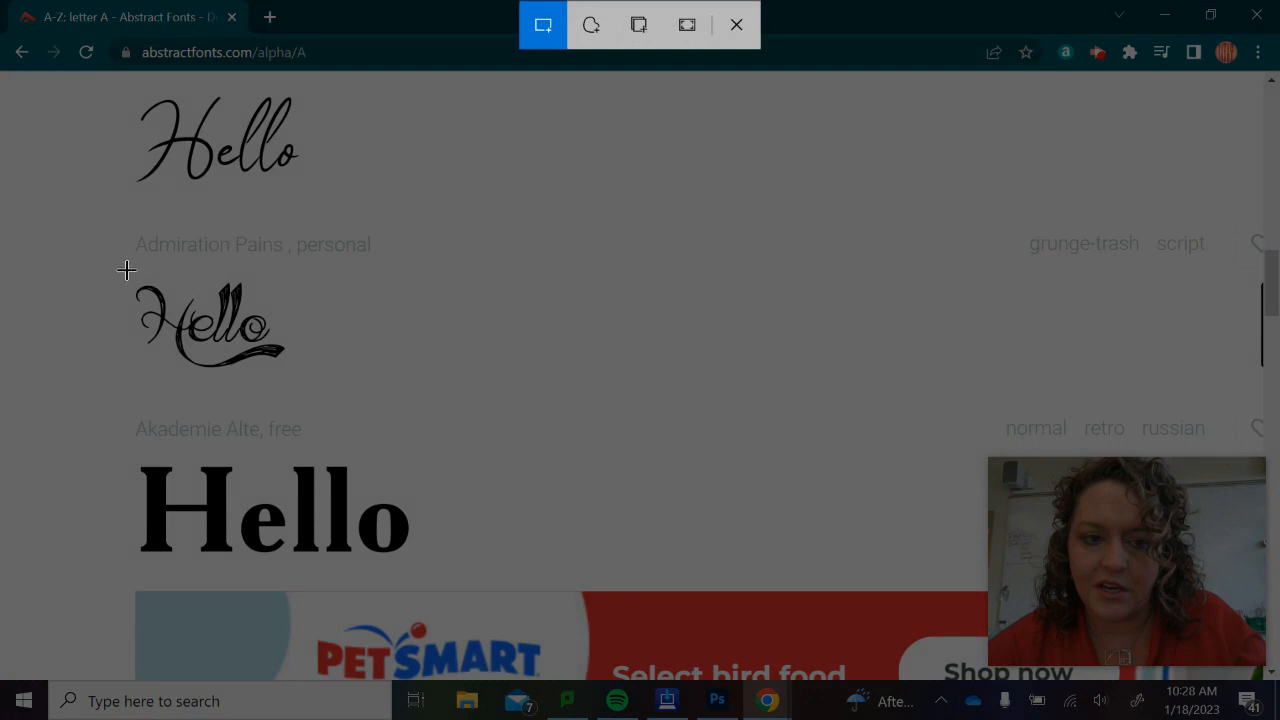
left_click_drag(126, 269, 291, 378)
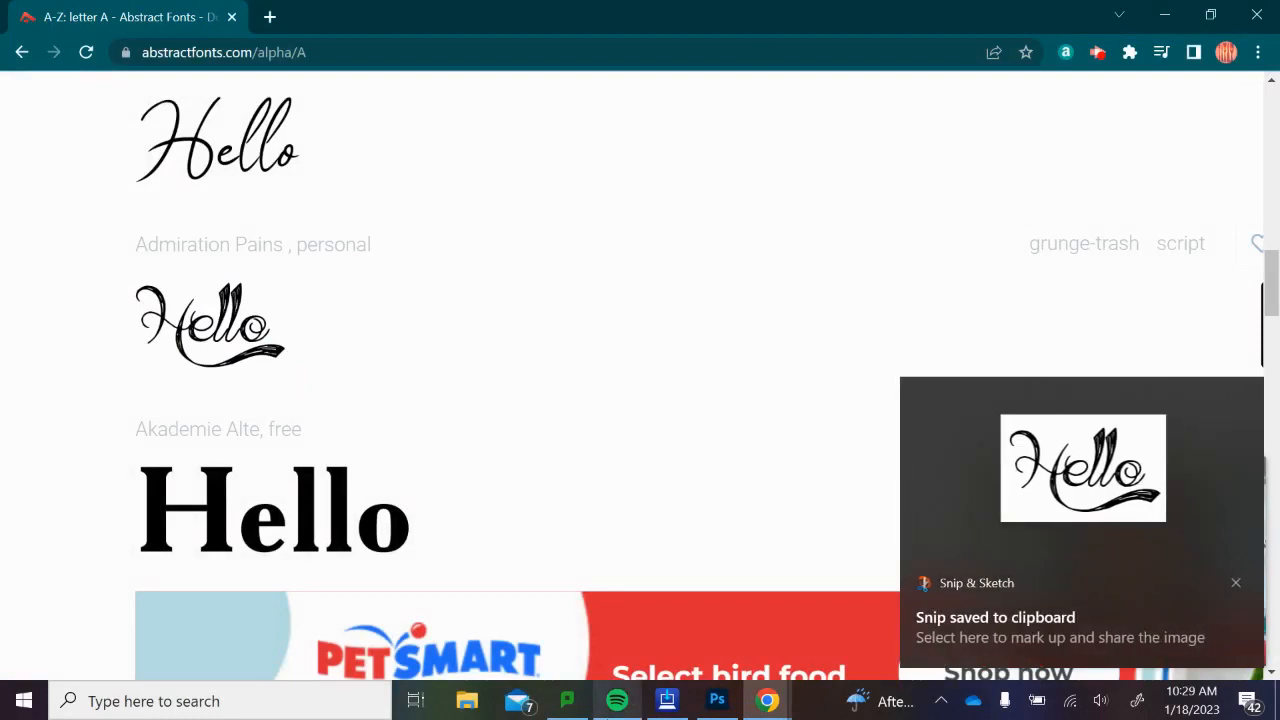
Switch to Photoshop and create a new document from the Clipboard preset with the resolution set to 300 pixels/inch.
left_click(716, 705)
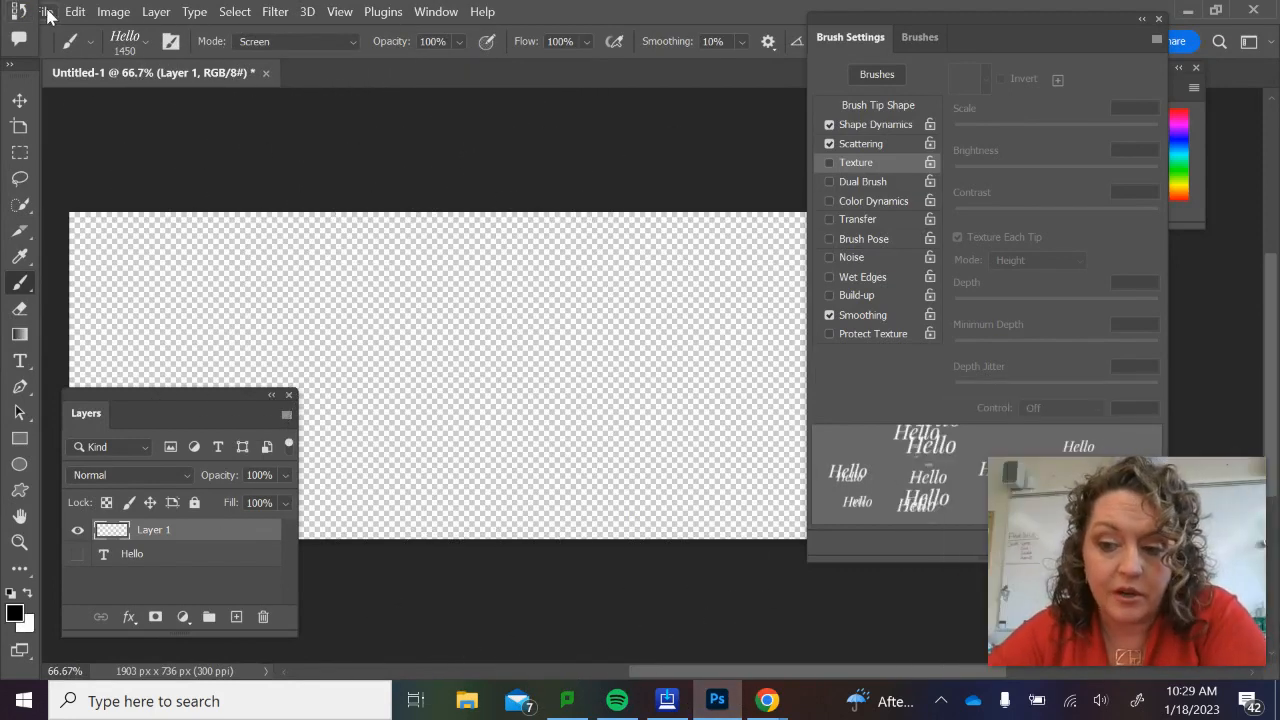
left_click(46, 12)
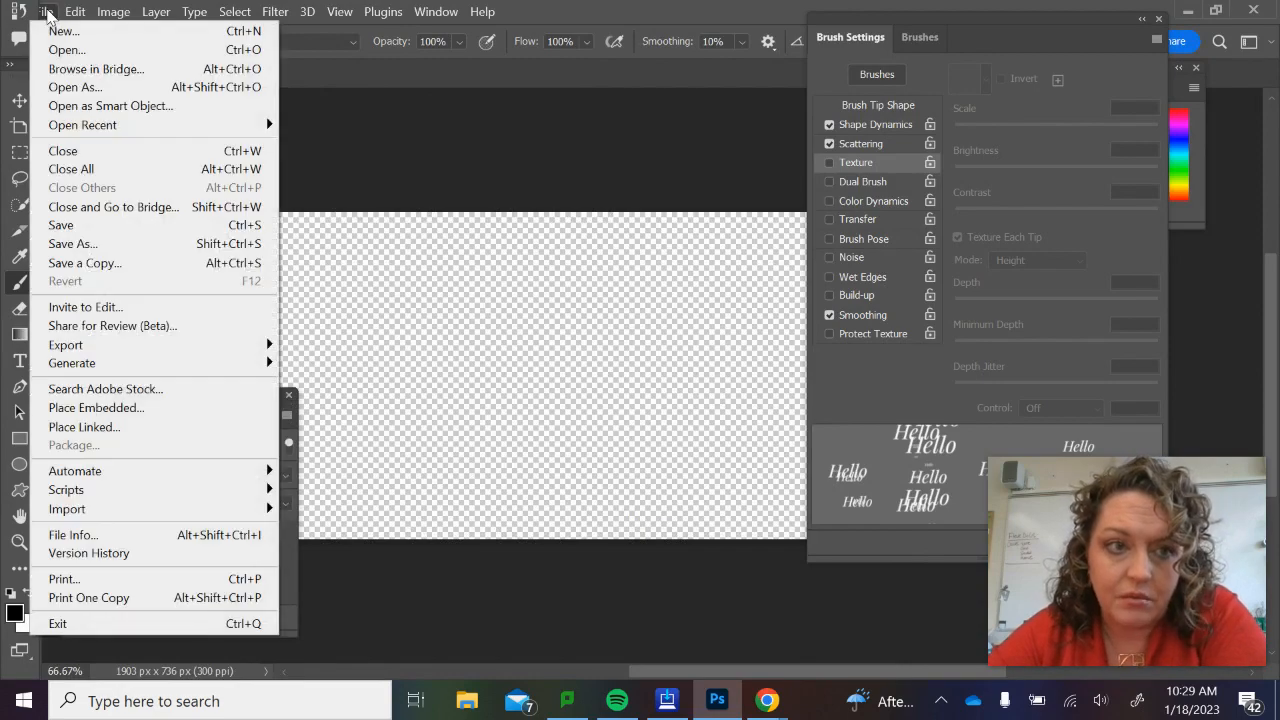
left_click(58, 31)
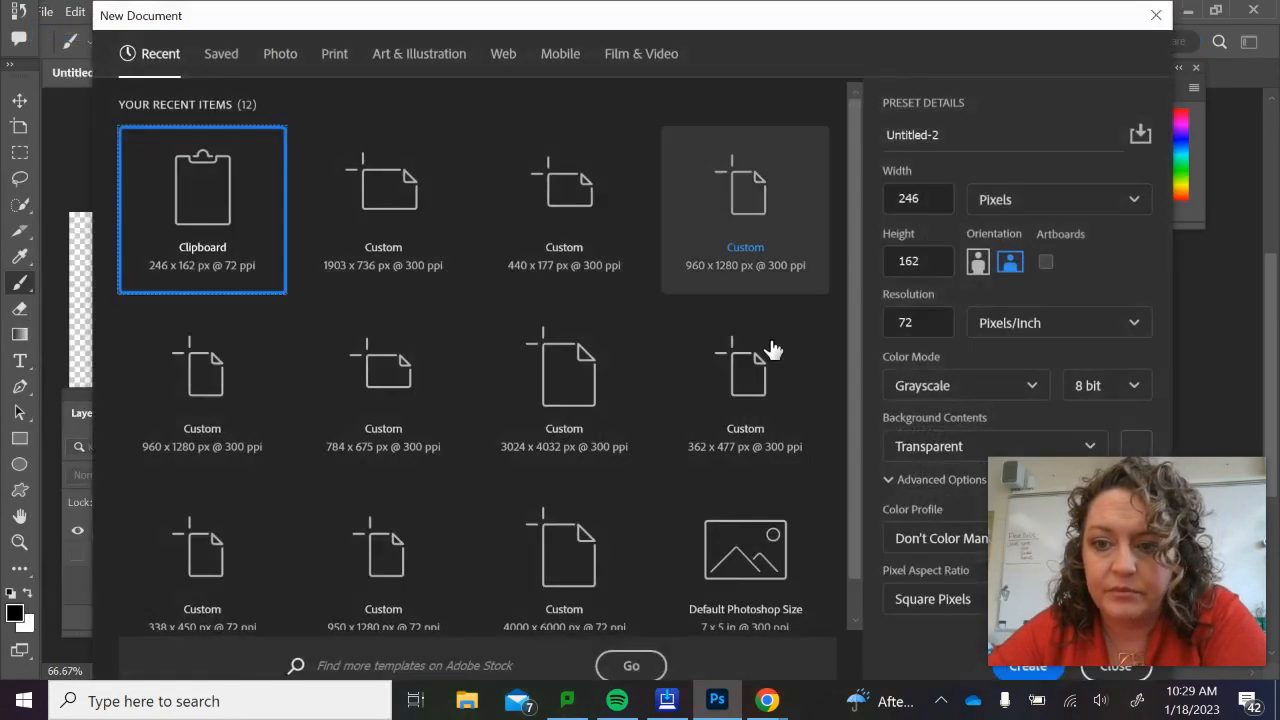
left_click_drag(917, 320, 868, 314)
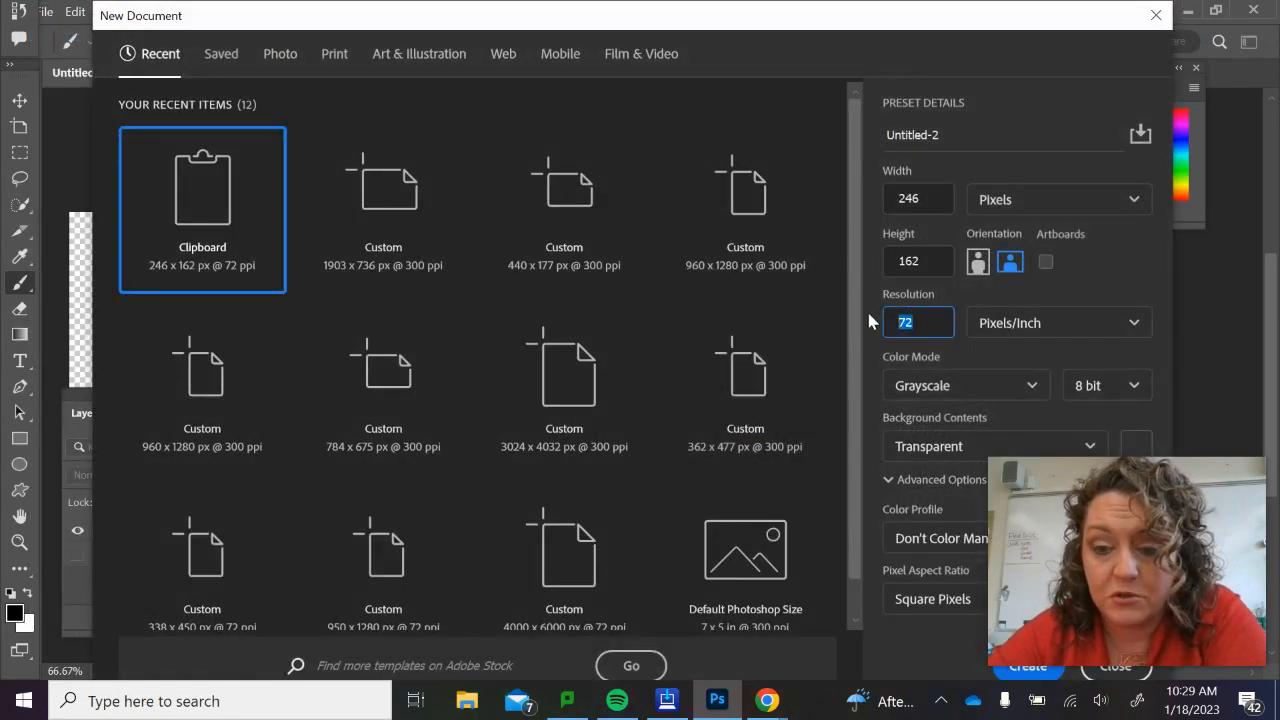
type("300")
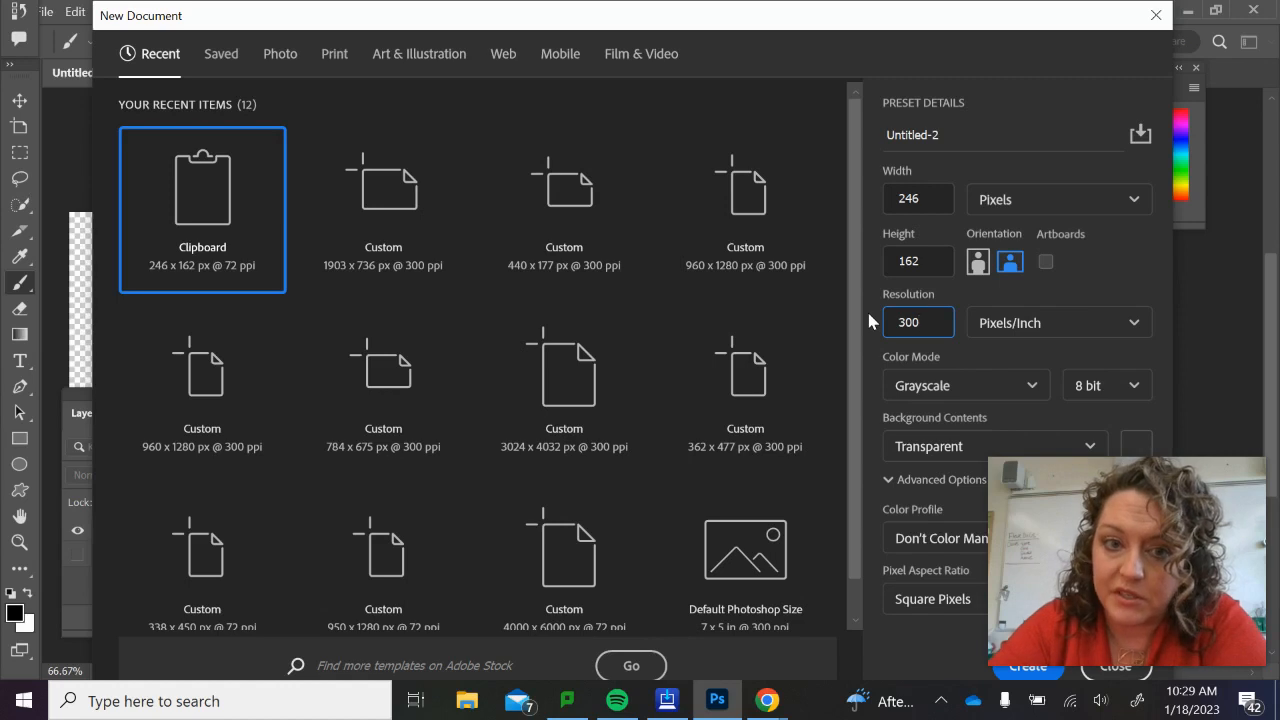
left_click(193, 229)
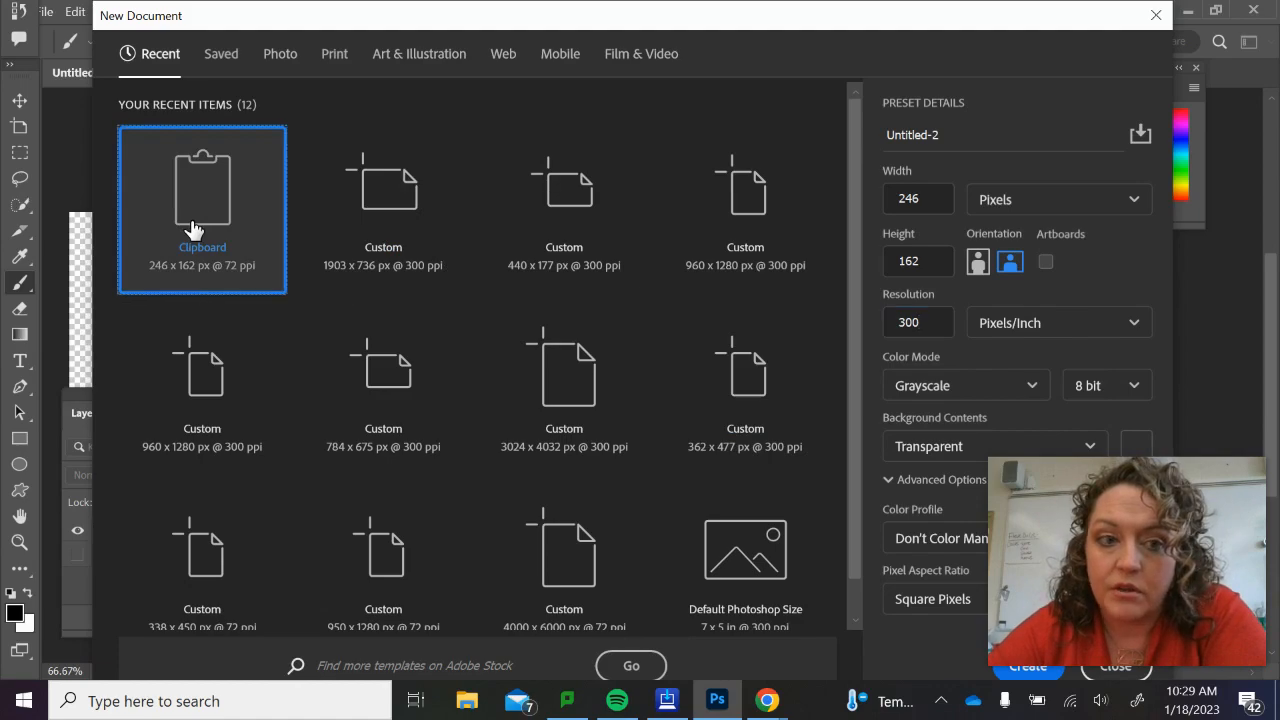
double_click(193, 215)
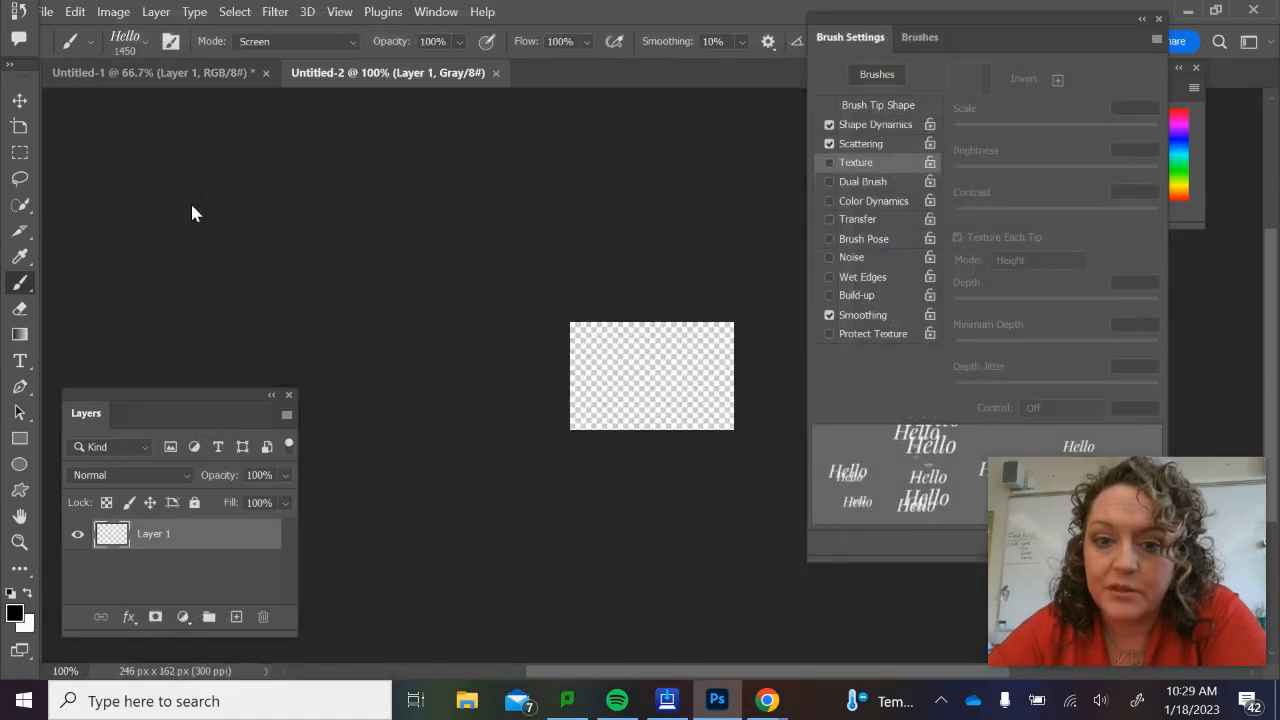
Paste the snipped Hello lettering into the new document.
scroll(596, 396, "left", 2)
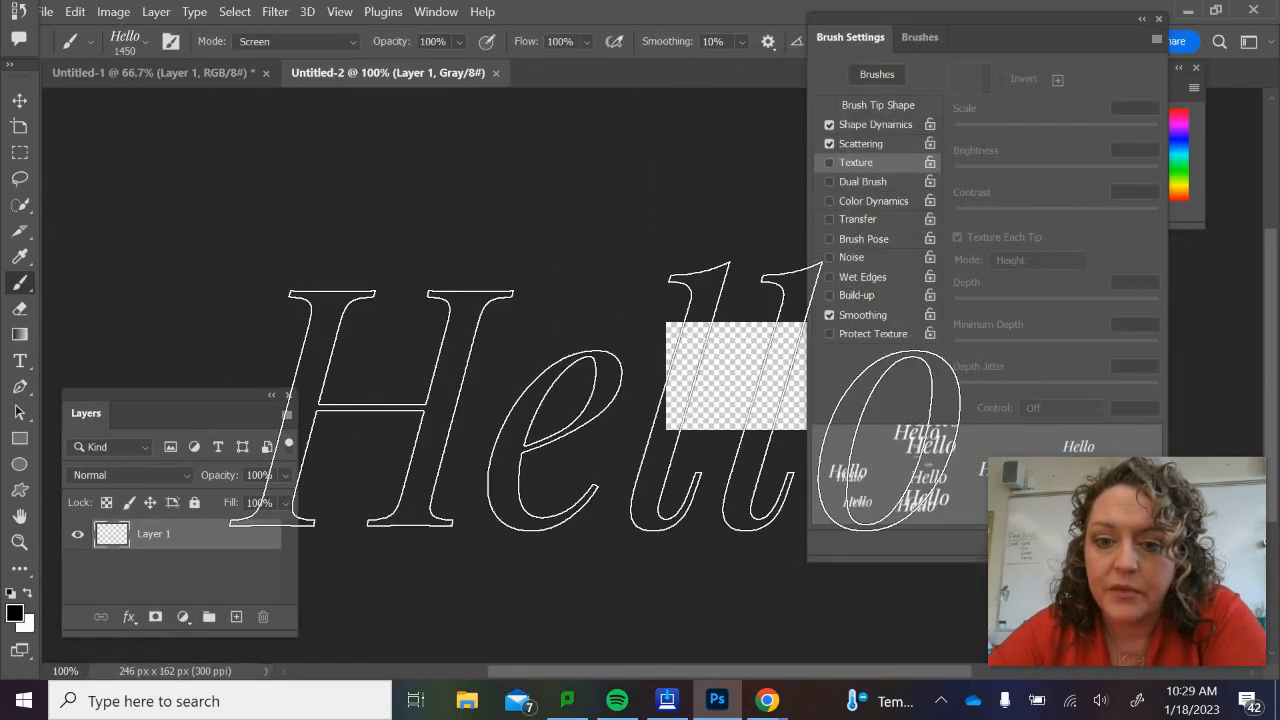
scroll(596, 396, "right", 3)
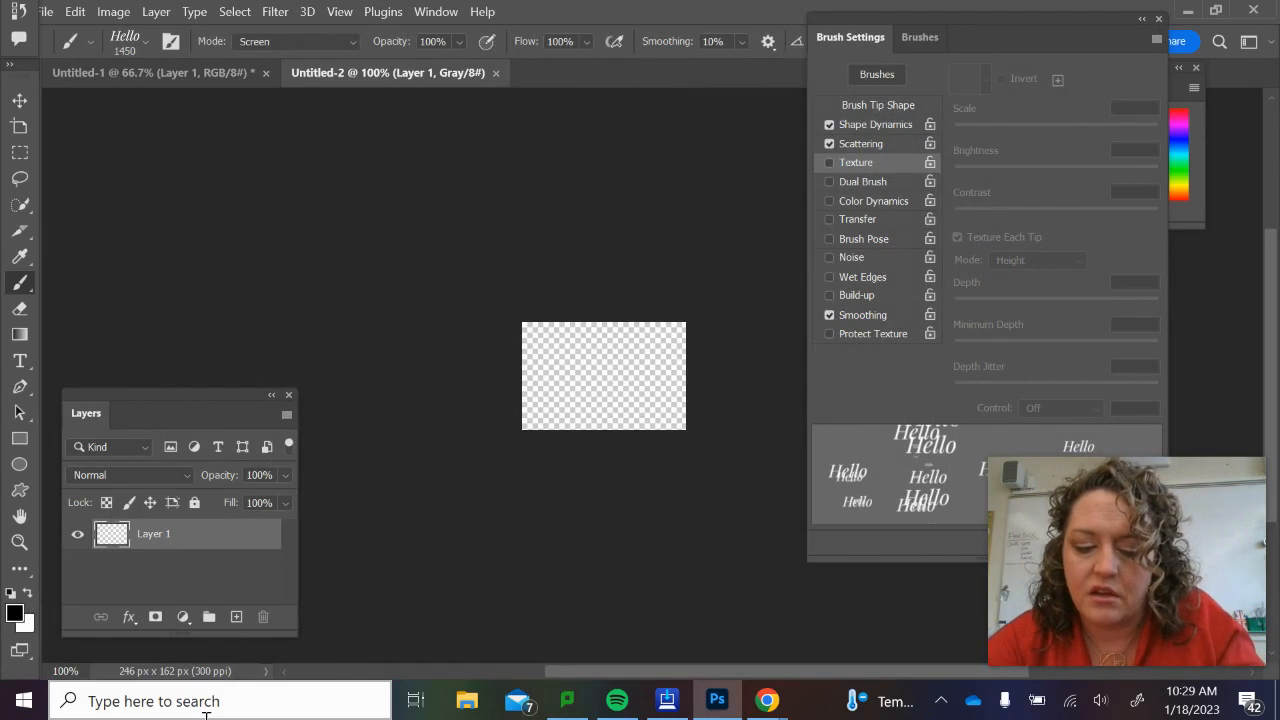
key("ctrl+v")
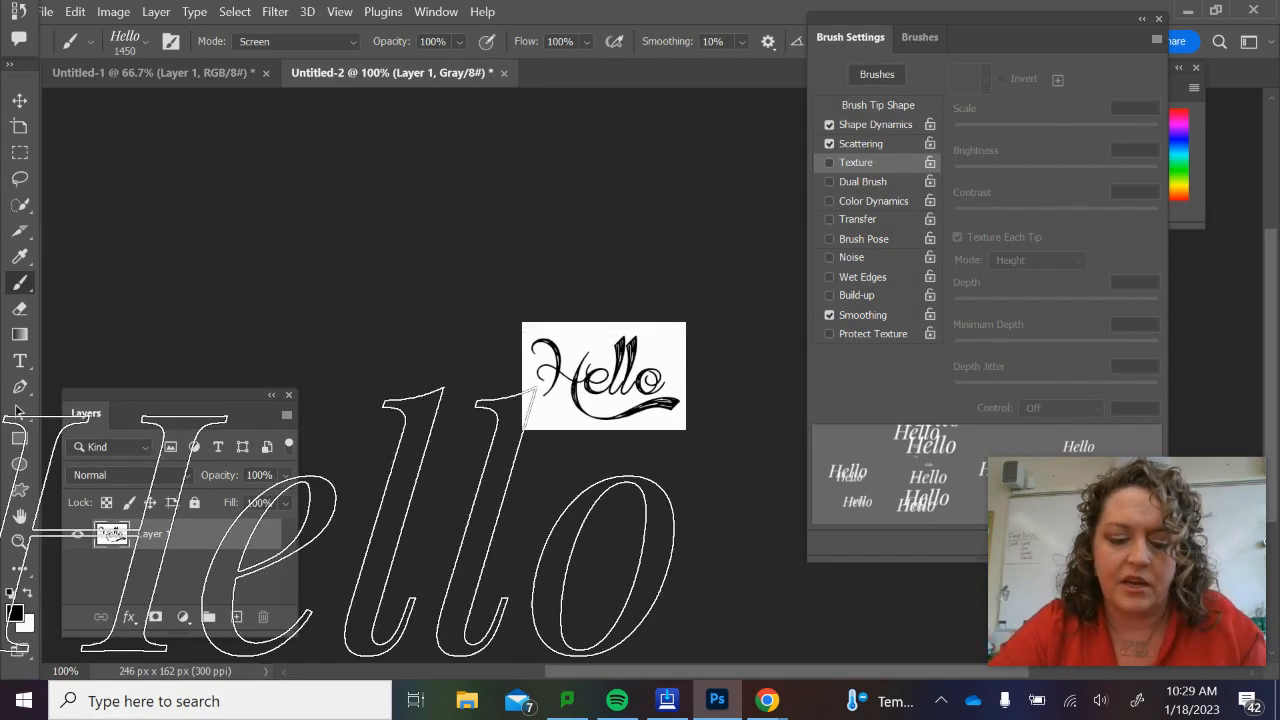
key("ctrl+plus")
key("ctrl+plus")
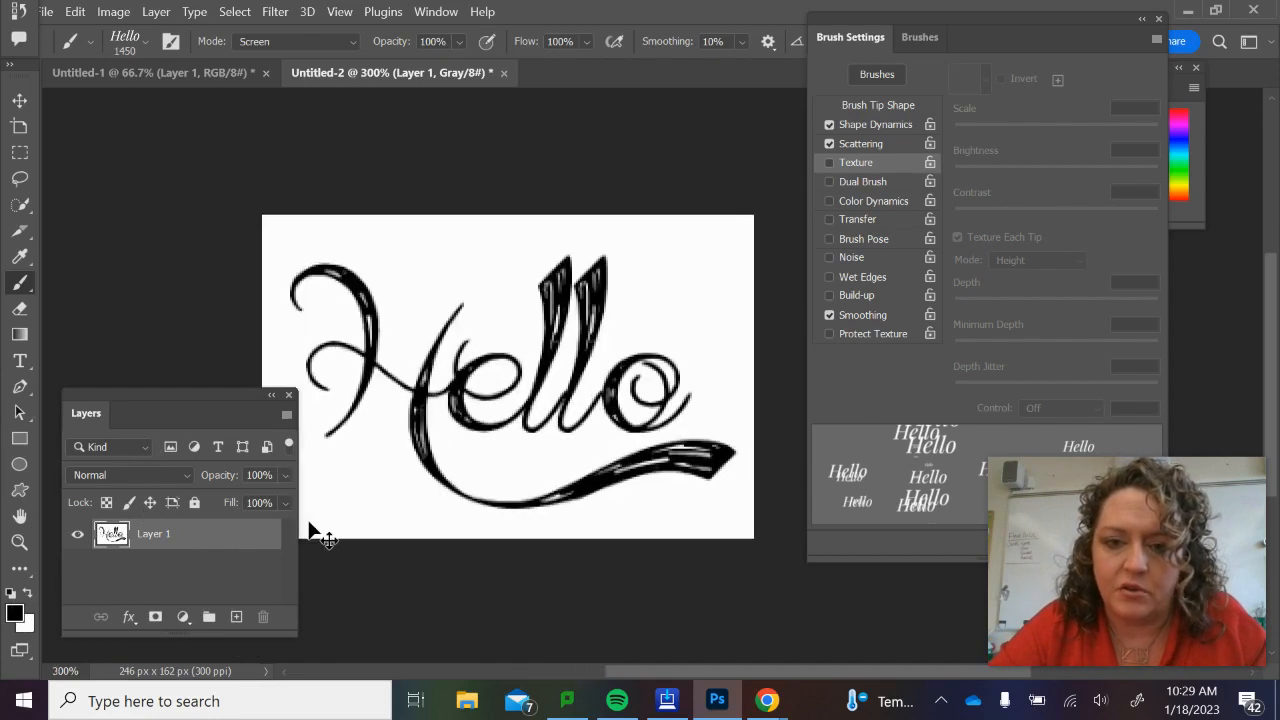
Resize the pasted Hello image to a width of 2 inches, keeping its proportions and 300 pixels/inch resolution.
scroll(309, 520, "left", 3)
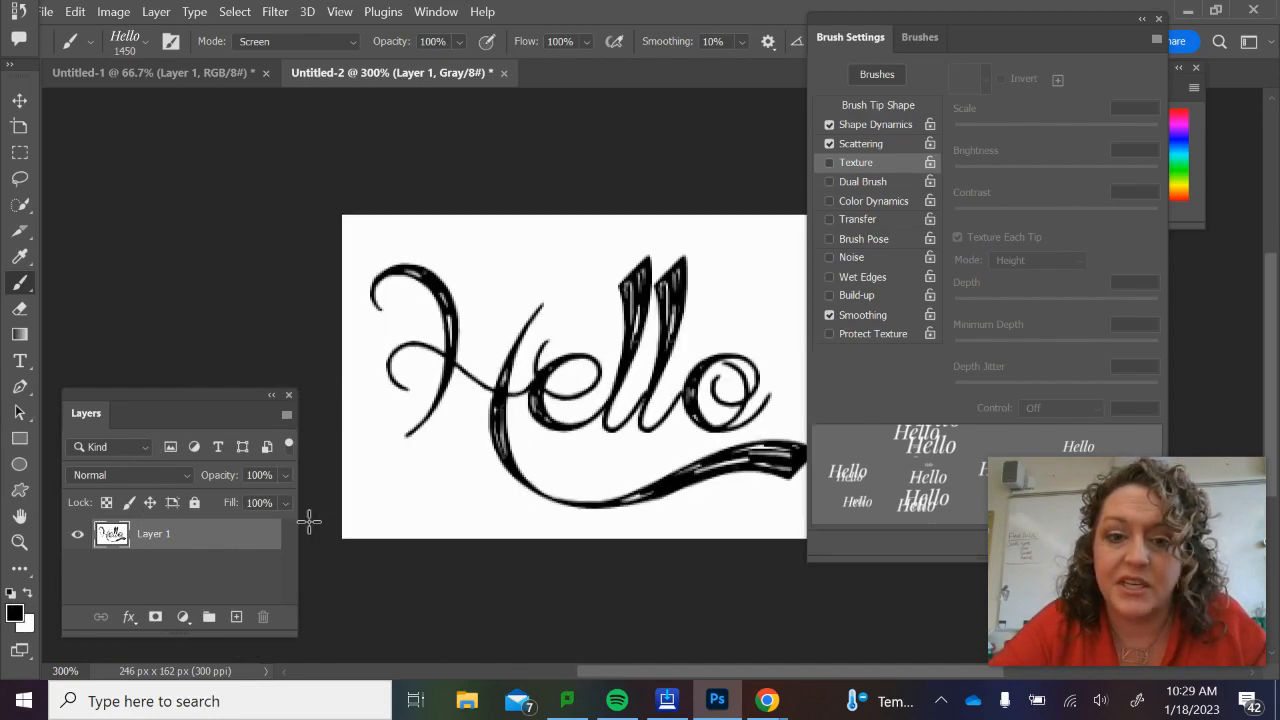
scroll(309, 520, "right", 3)
scroll(309, 520, "left", 1)
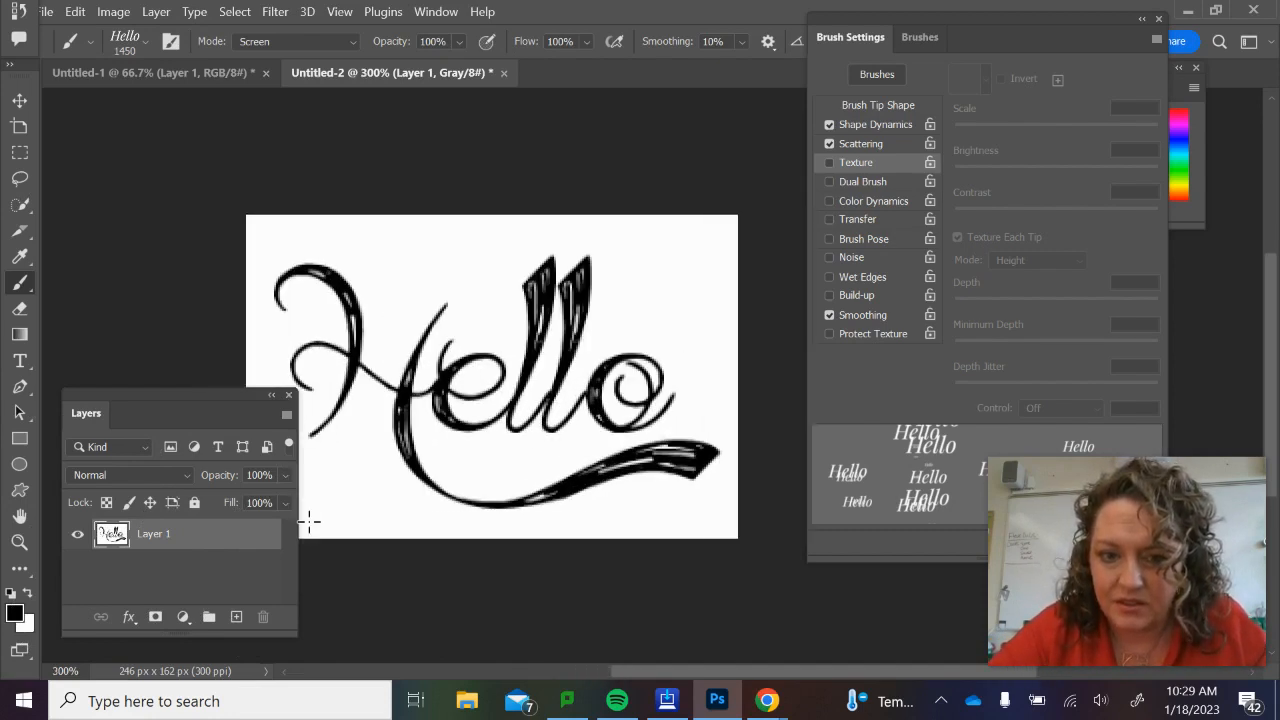
scroll(309, 520, "left", 1)
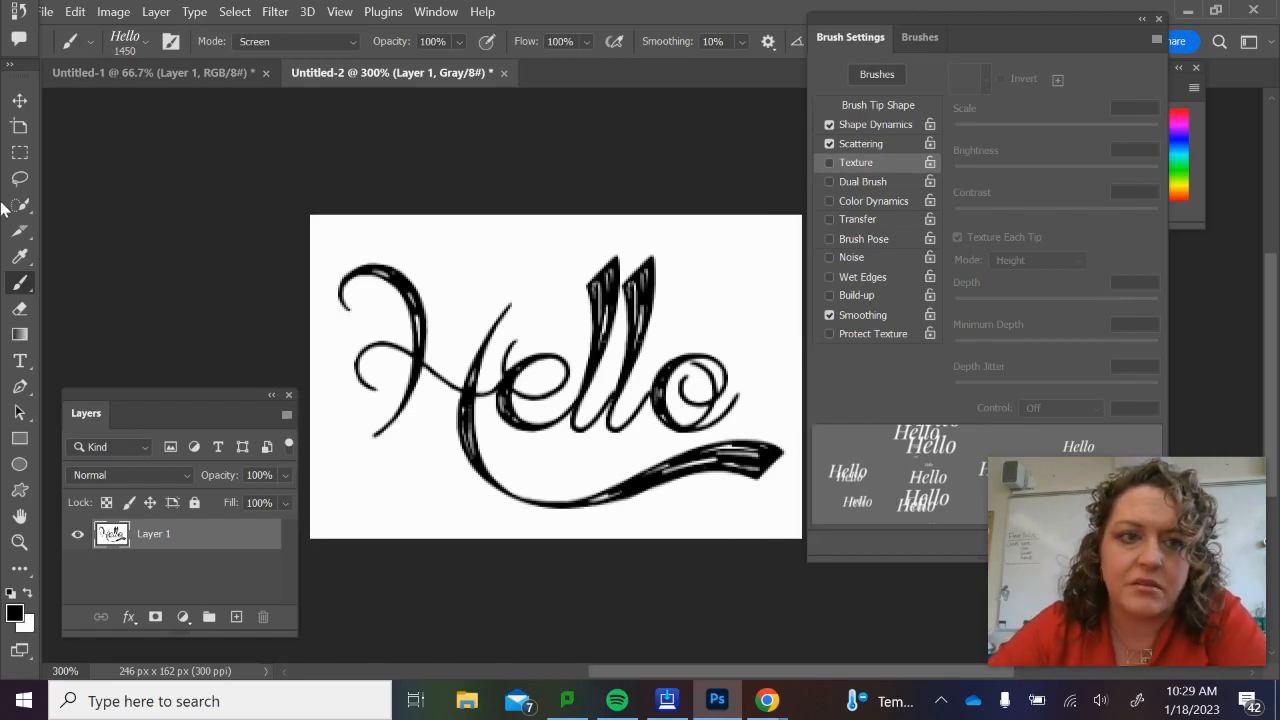
left_click(116, 18)
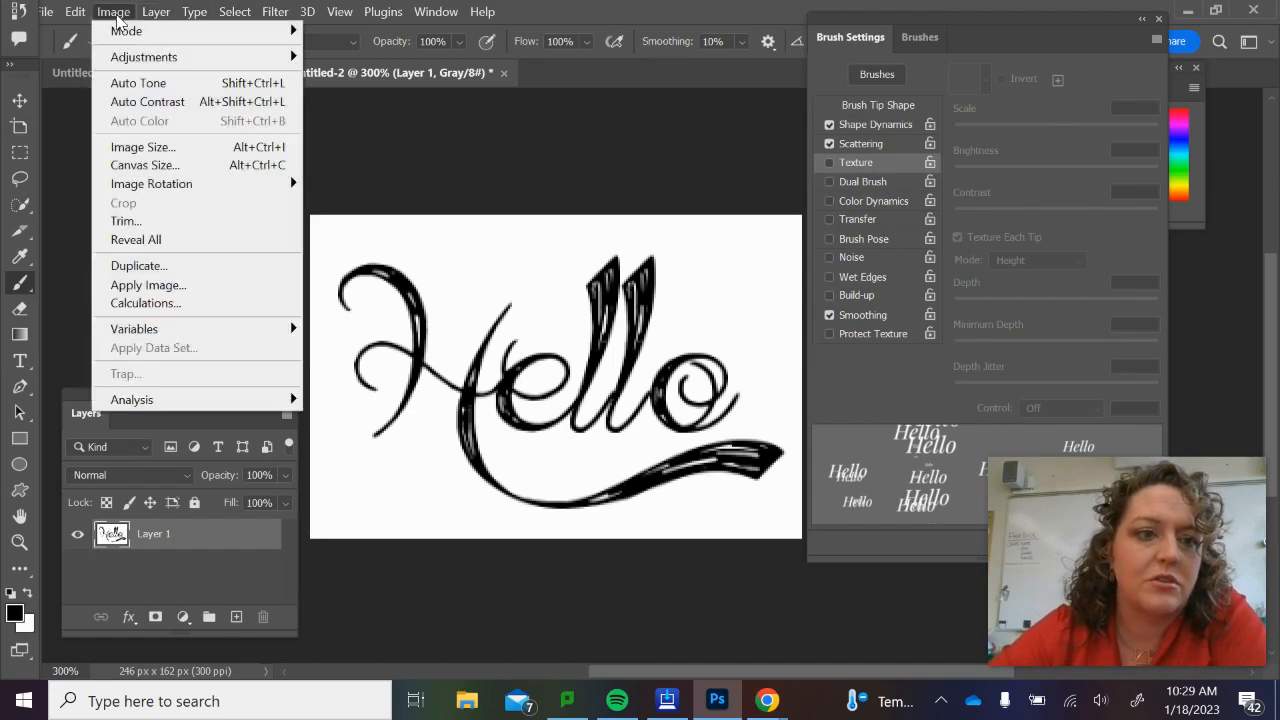
left_click(145, 147)
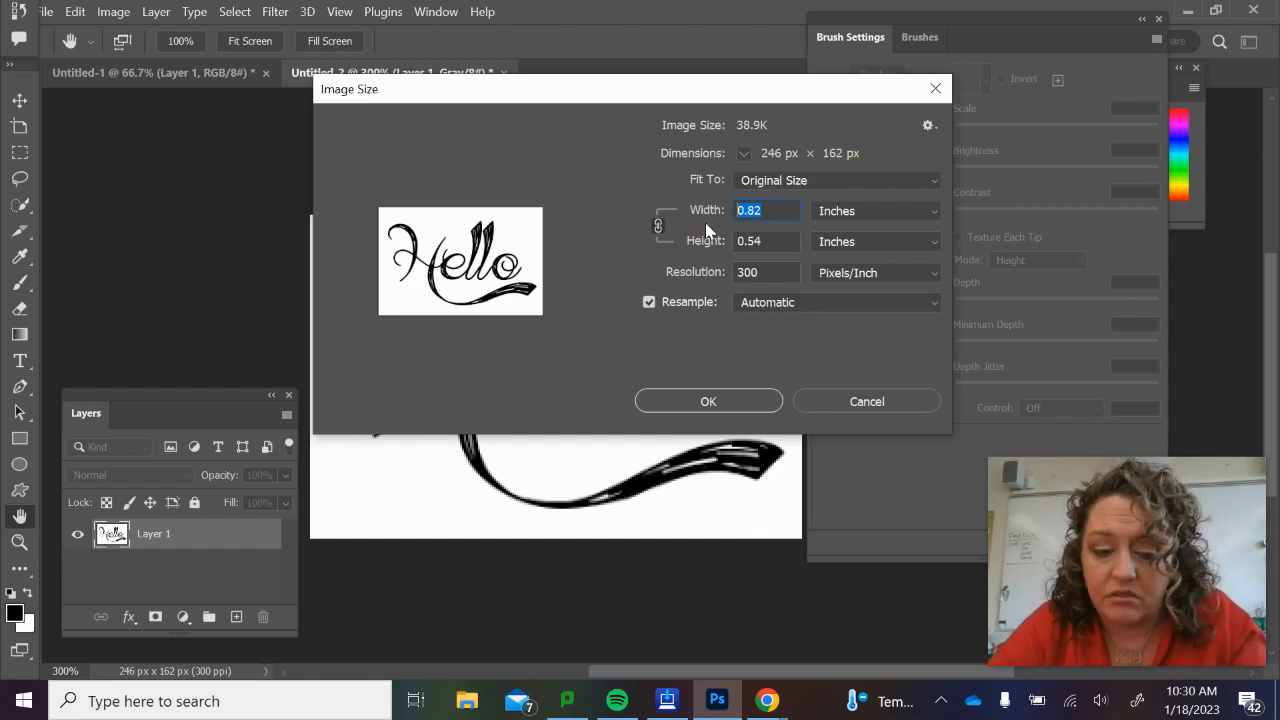
type("2")
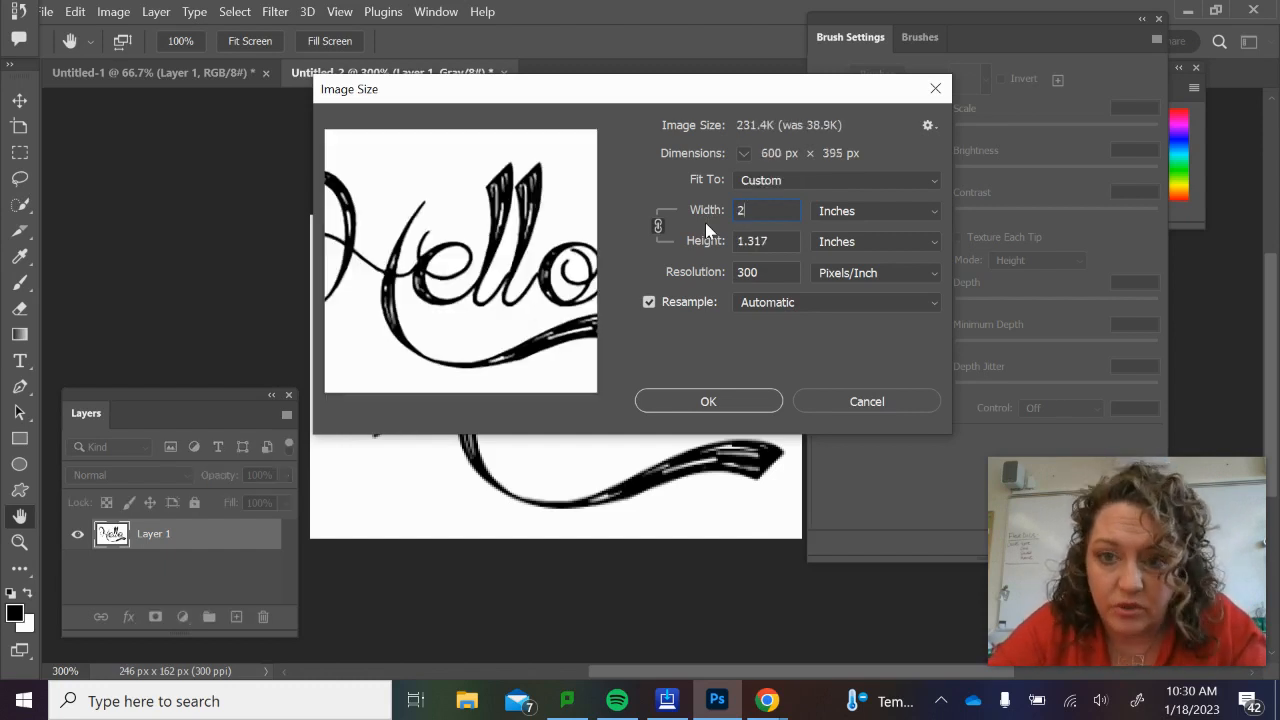
left_click(735, 400)
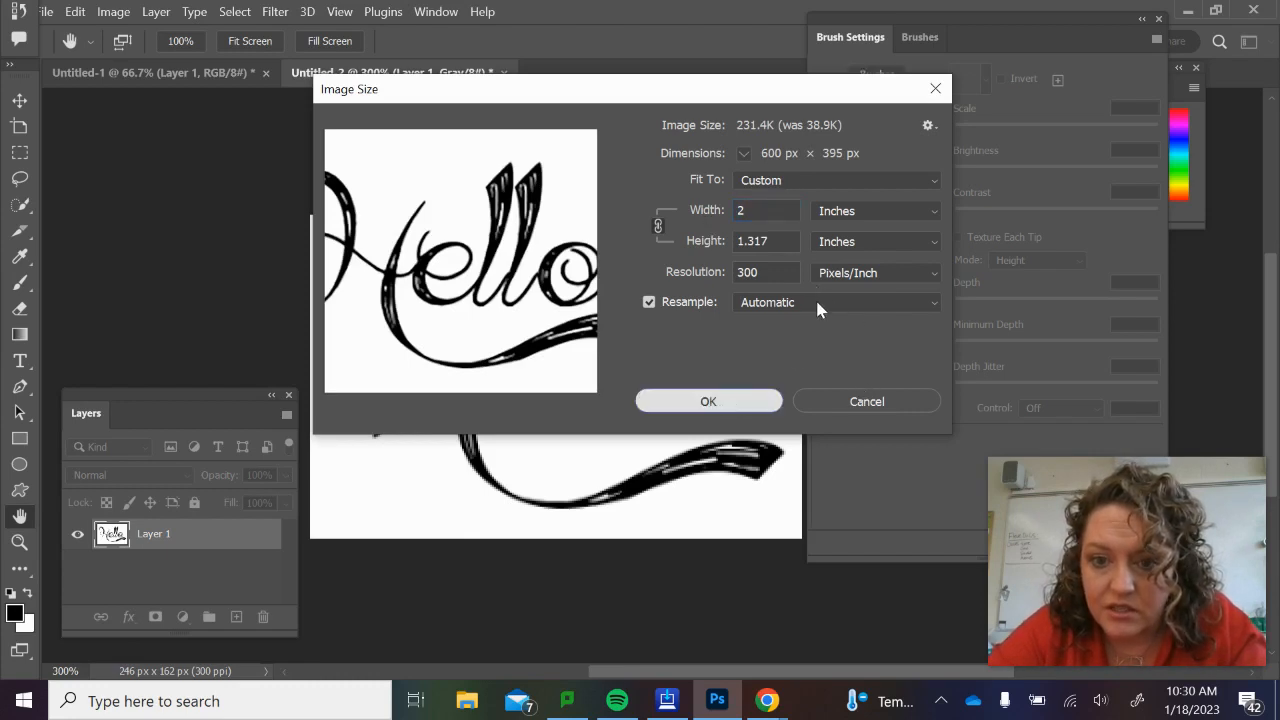
key("Return")
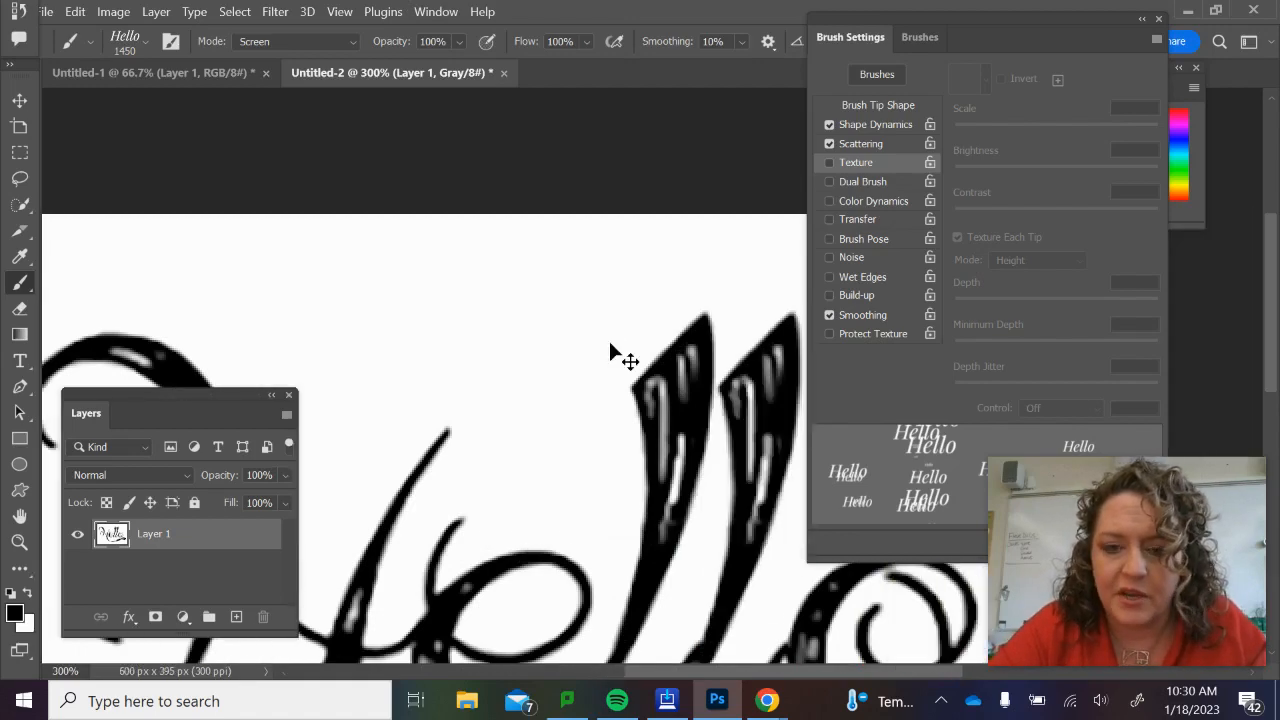
Define the resized Hello lettering as a brush preset named Hello2.
scroll(610, 352, "down", 3)
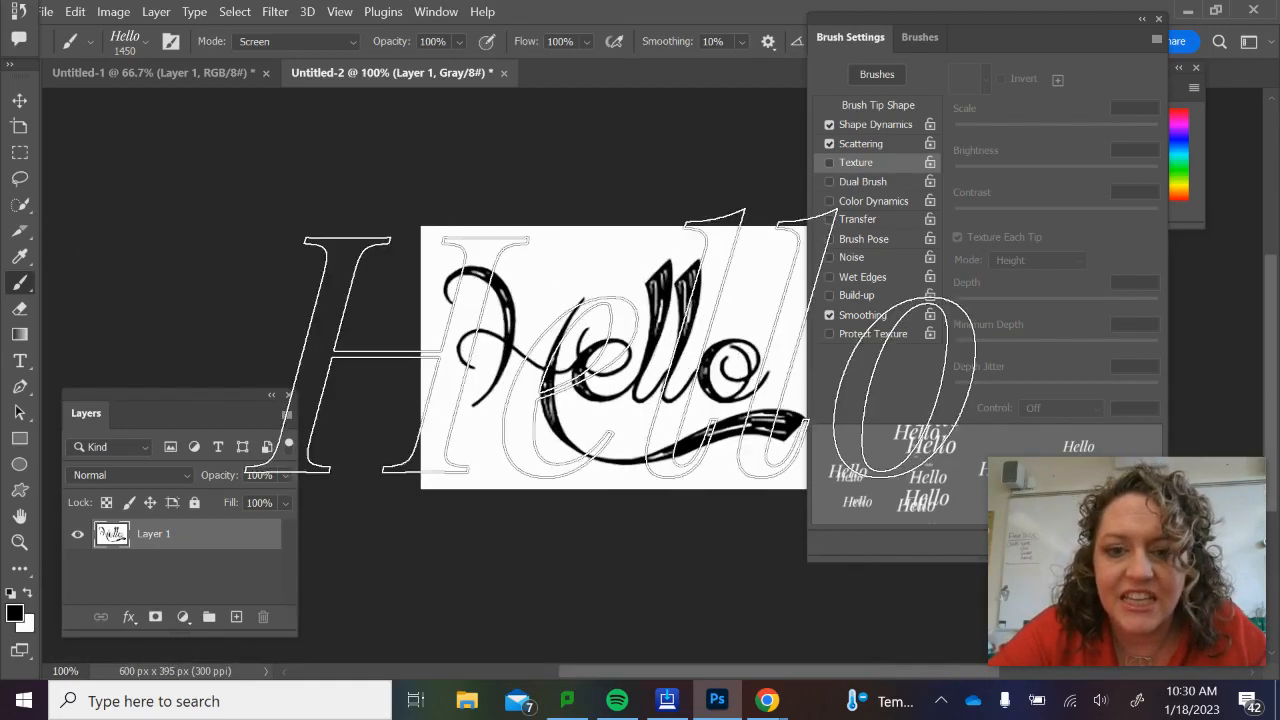
scroll(550, 458, "right", 2)
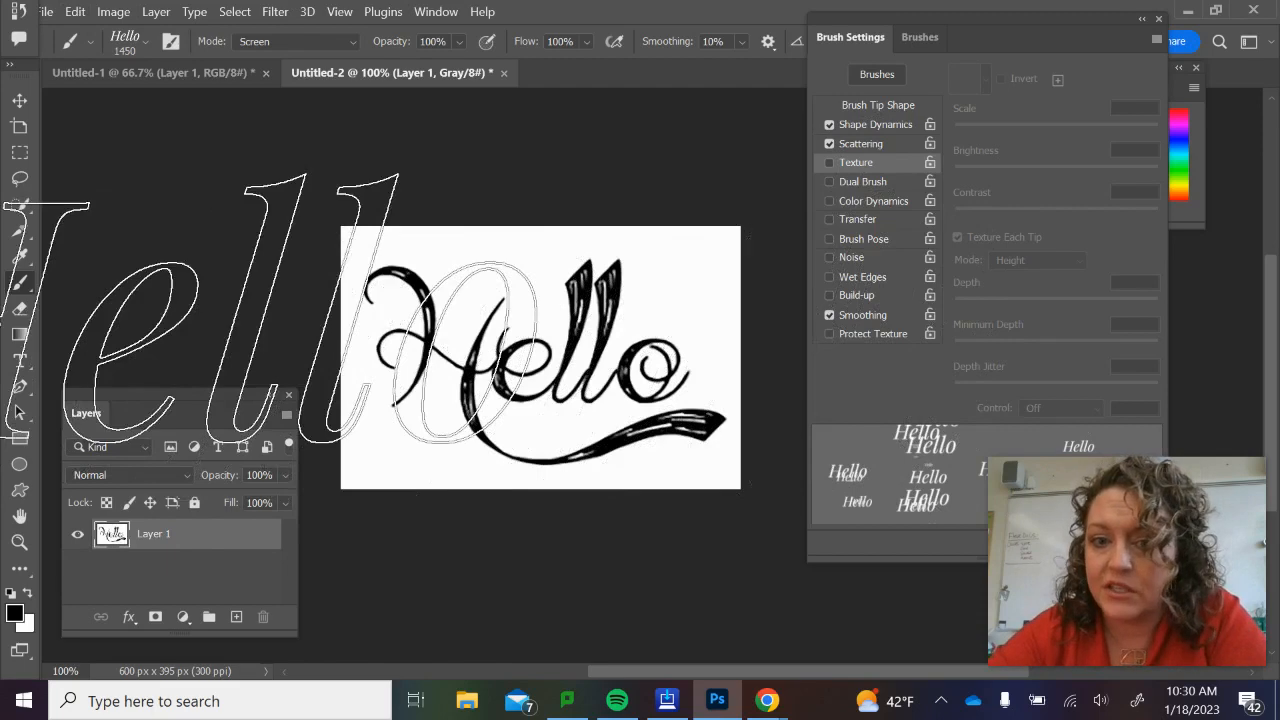
left_click(80, 14)
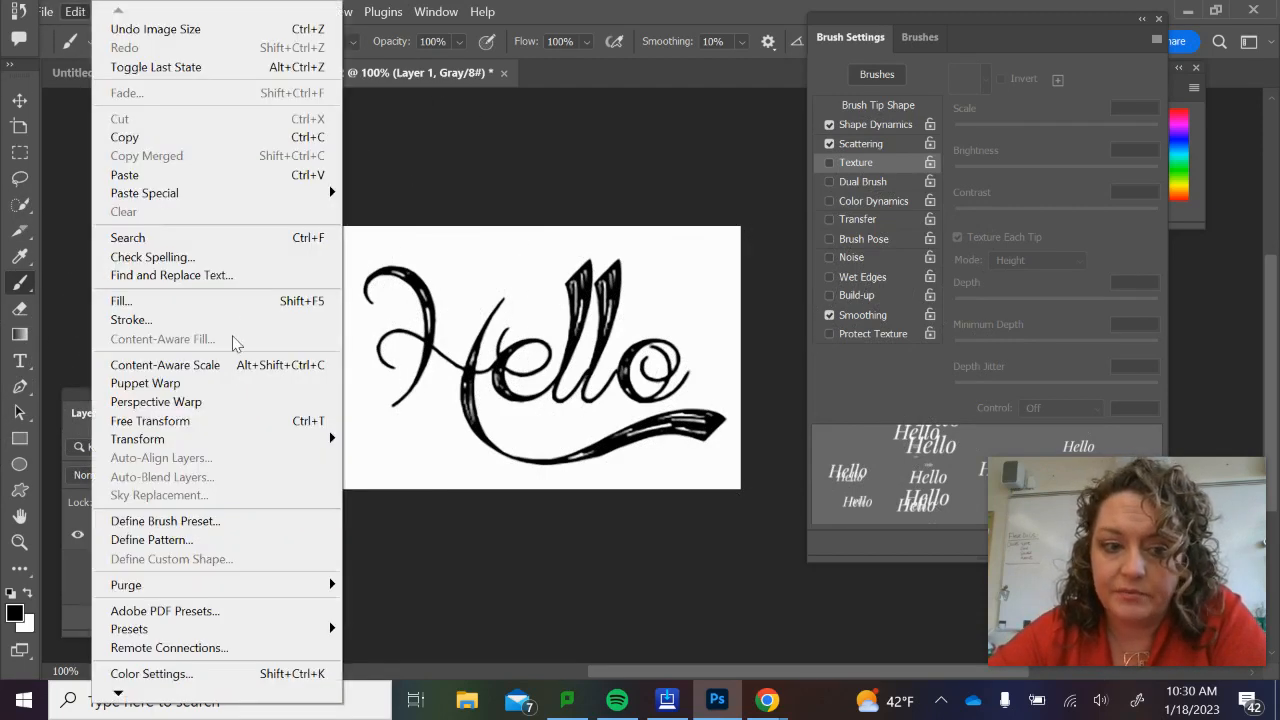
left_click(178, 521)
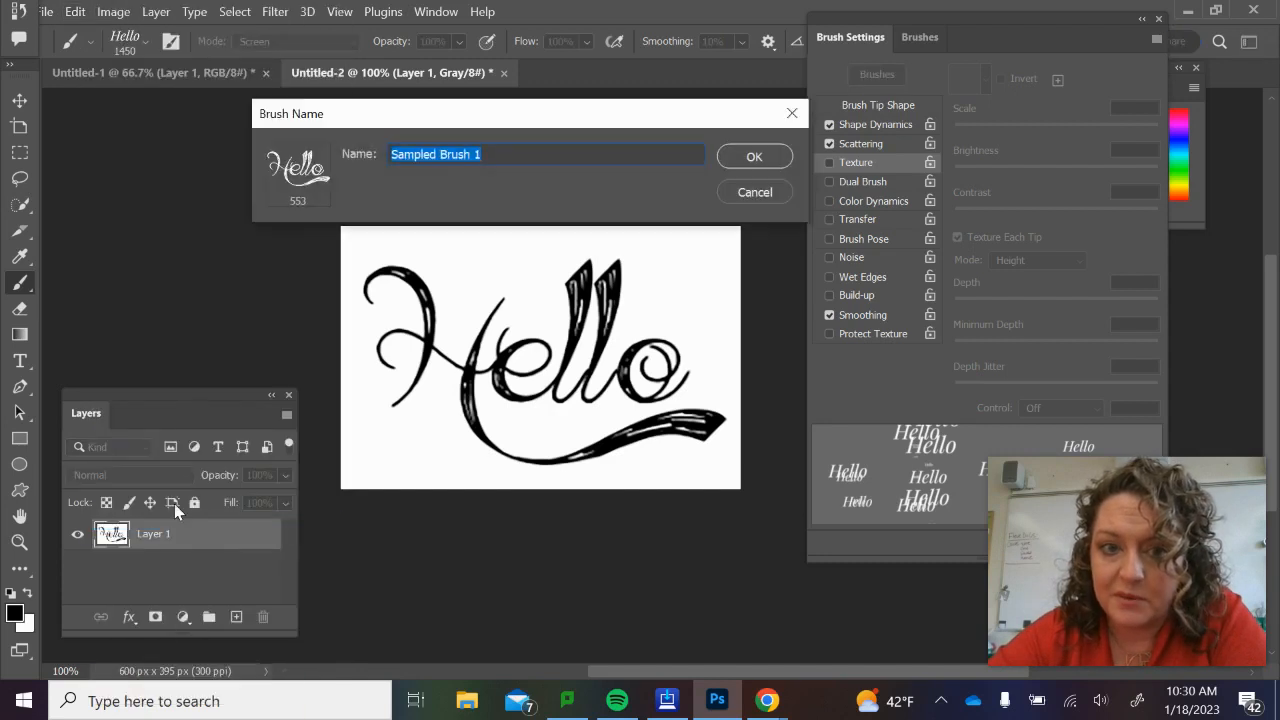
type("Hello2")
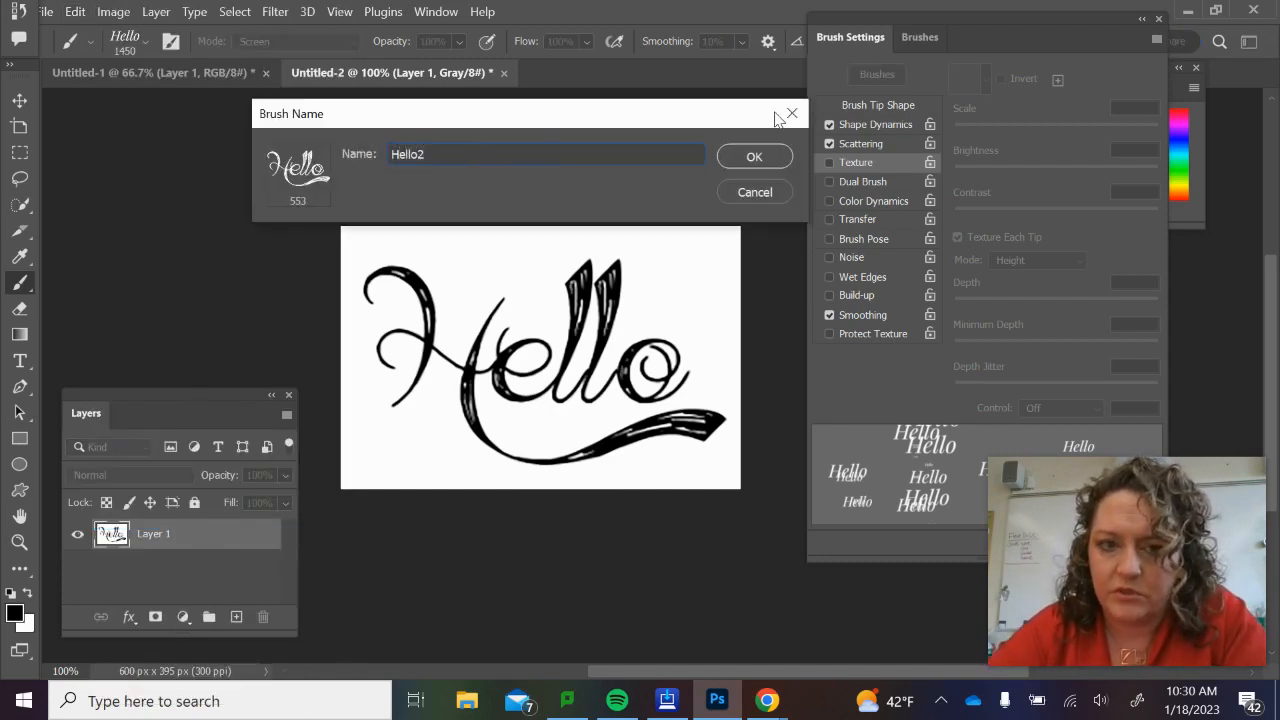
left_click(755, 158)
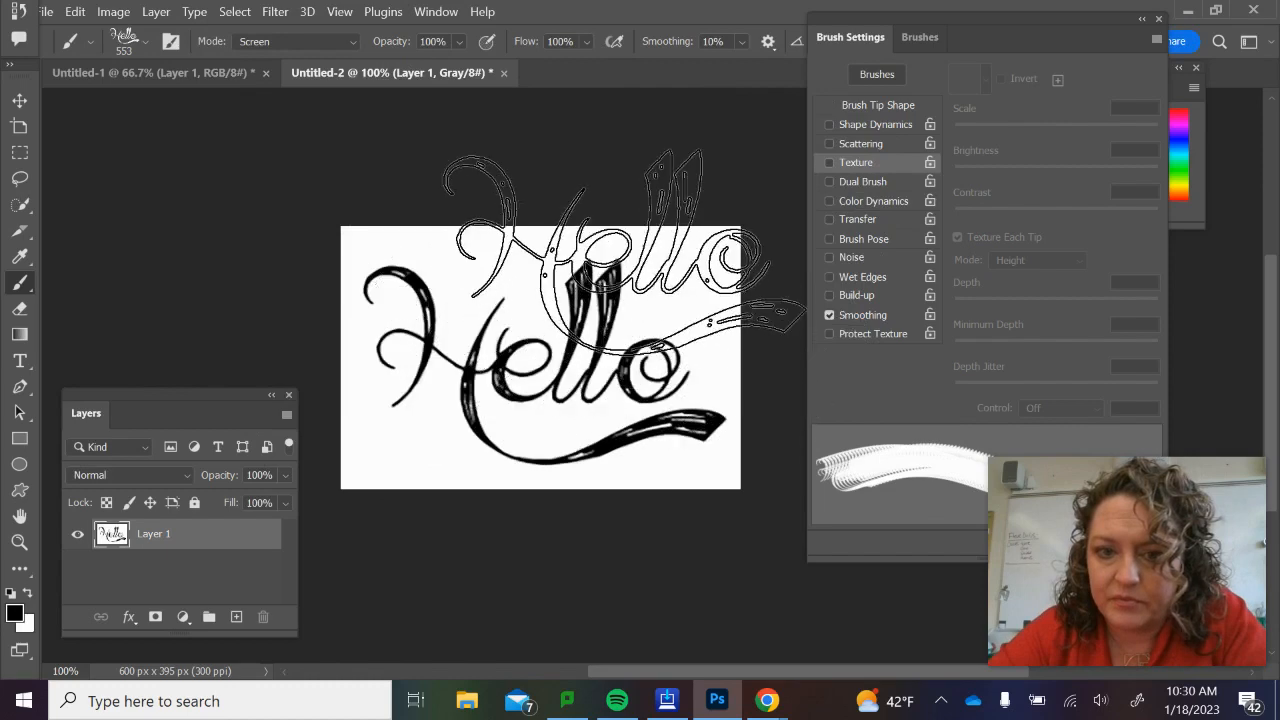
Set the Hello2 brush tip spacing to about 259%.
scroll(510, 324, "right", 2)
scroll(510, 322, "left", 1)
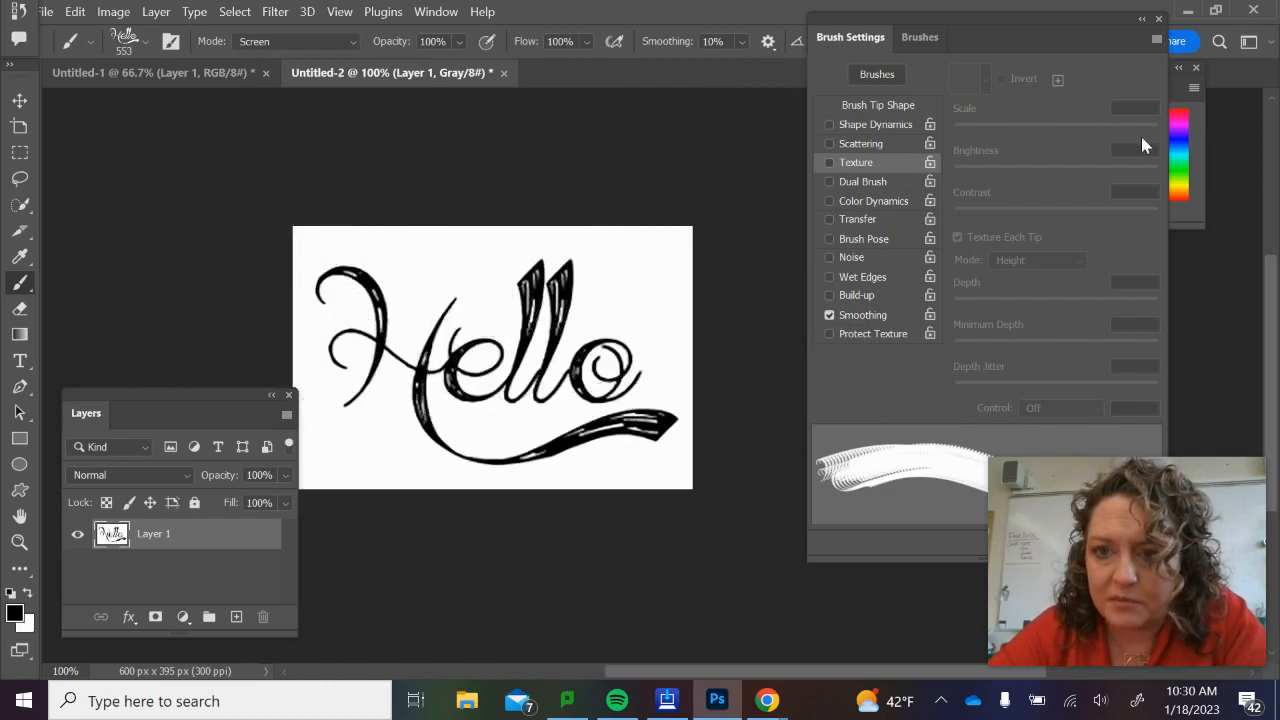
mouse_move(1012, 35)
left_mouse_down()
mouse_move(894, 40)
mouse_move(816, 24)
left_mouse_up()
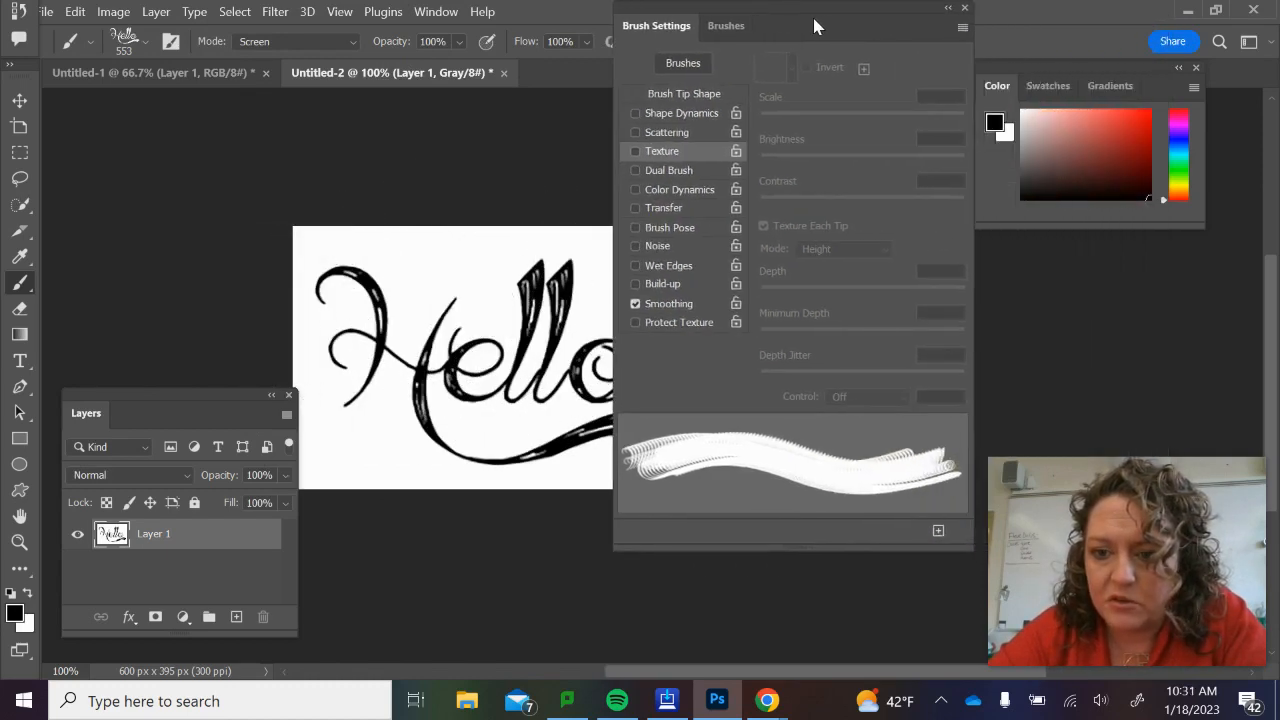
left_click(682, 94)
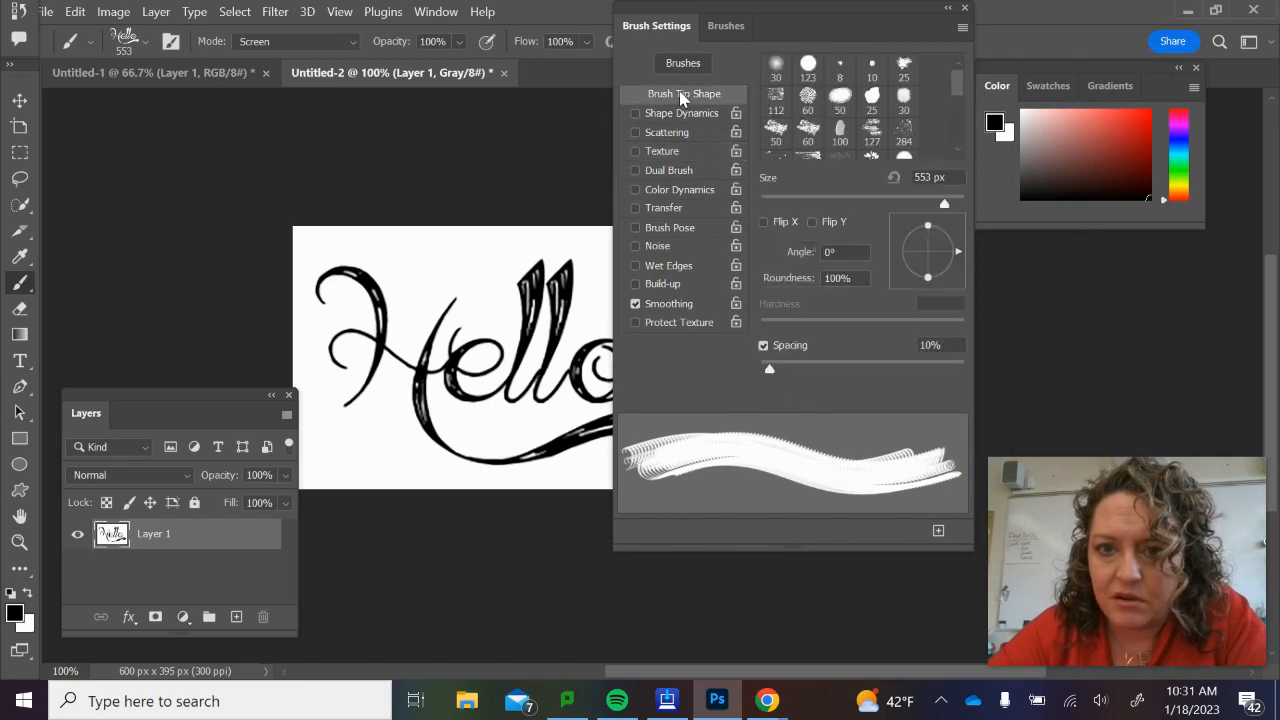
mouse_move(768, 371)
left_mouse_down()
mouse_move(872, 378)
mouse_move(920, 399)
left_mouse_up()
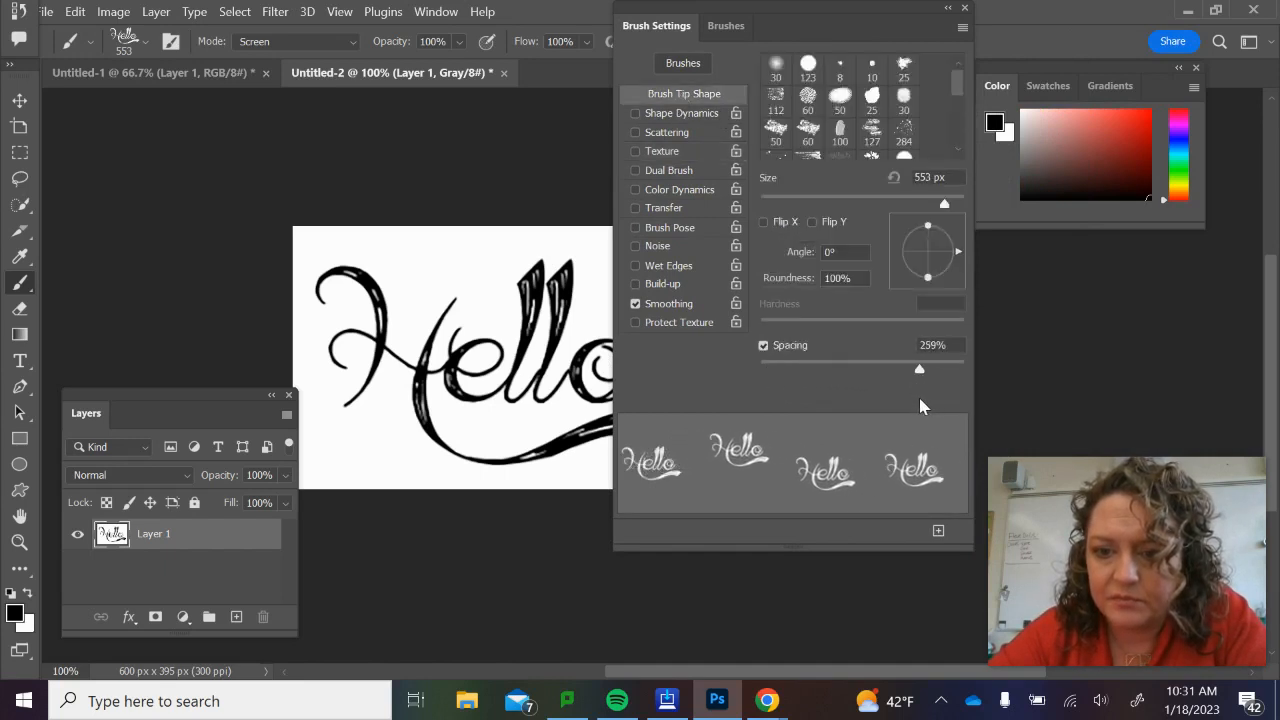
Enable Shape Dynamics with 100% size jitter, and Scattering with about 691% scatter and a count of 7.
left_click(679, 114)
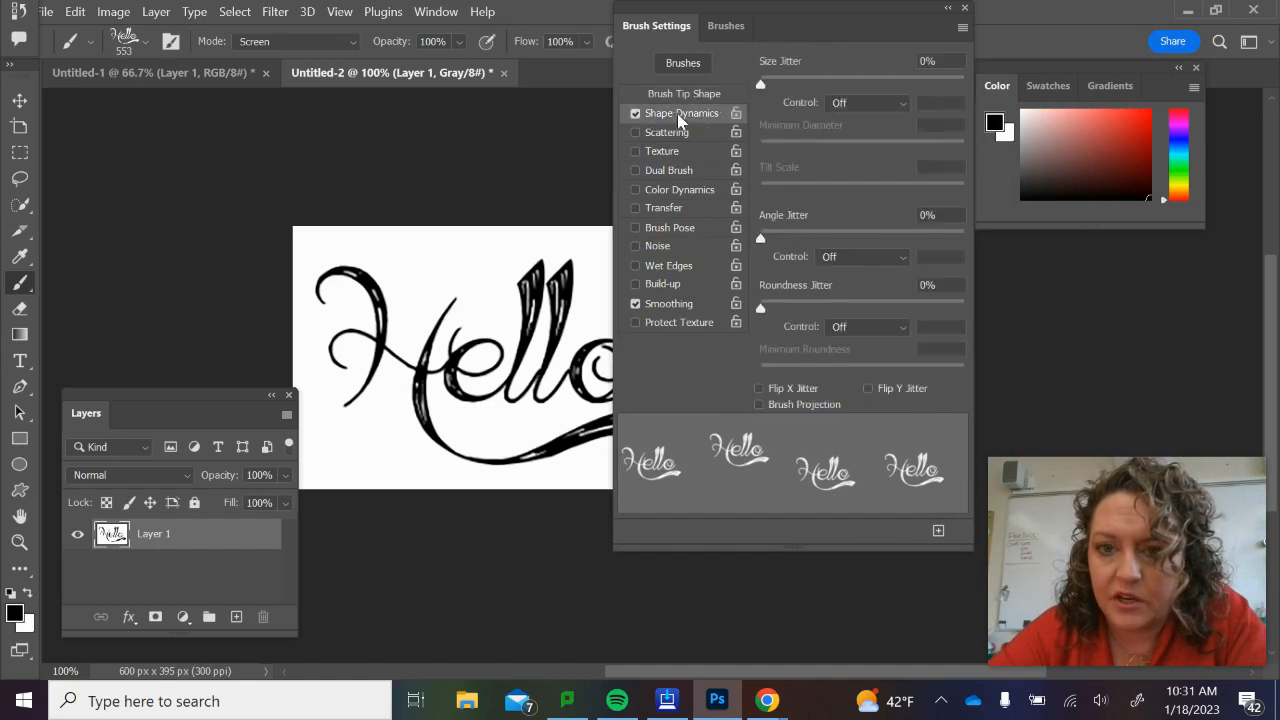
left_click_drag(762, 84, 988, 120)
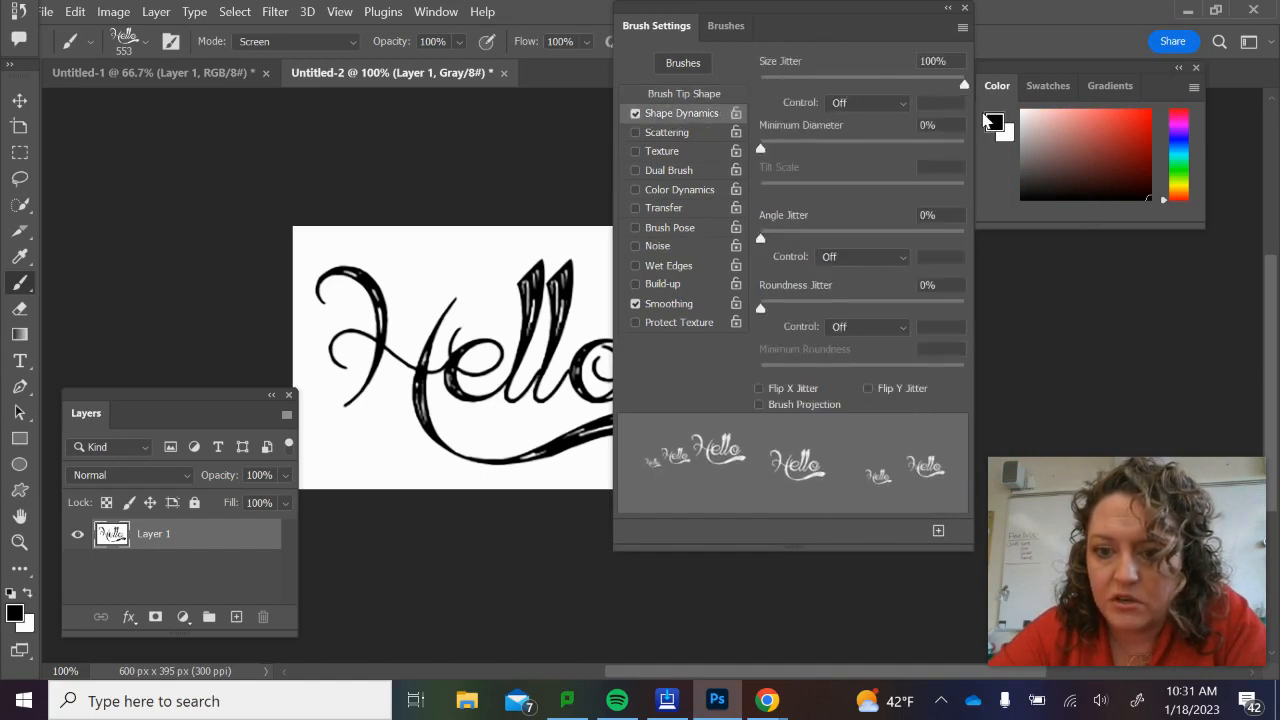
left_click(679, 133)
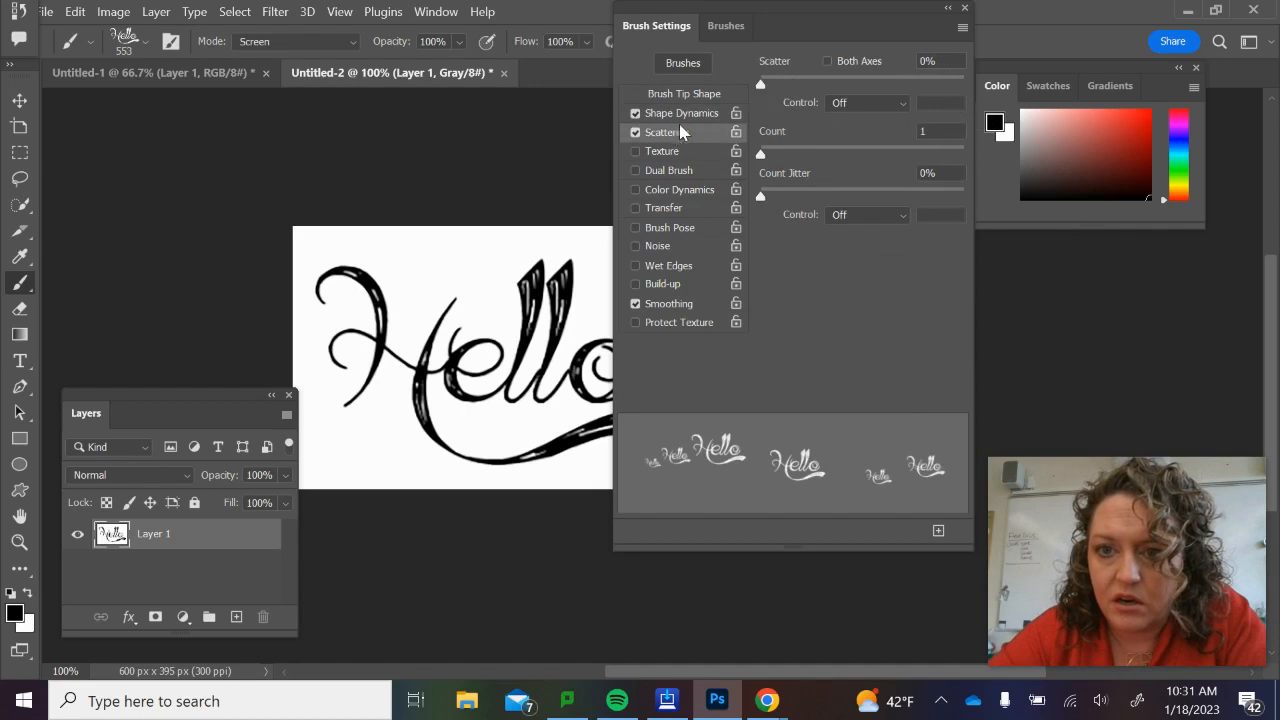
left_click_drag(764, 82, 900, 114)
left_click_drag(764, 154, 840, 165)
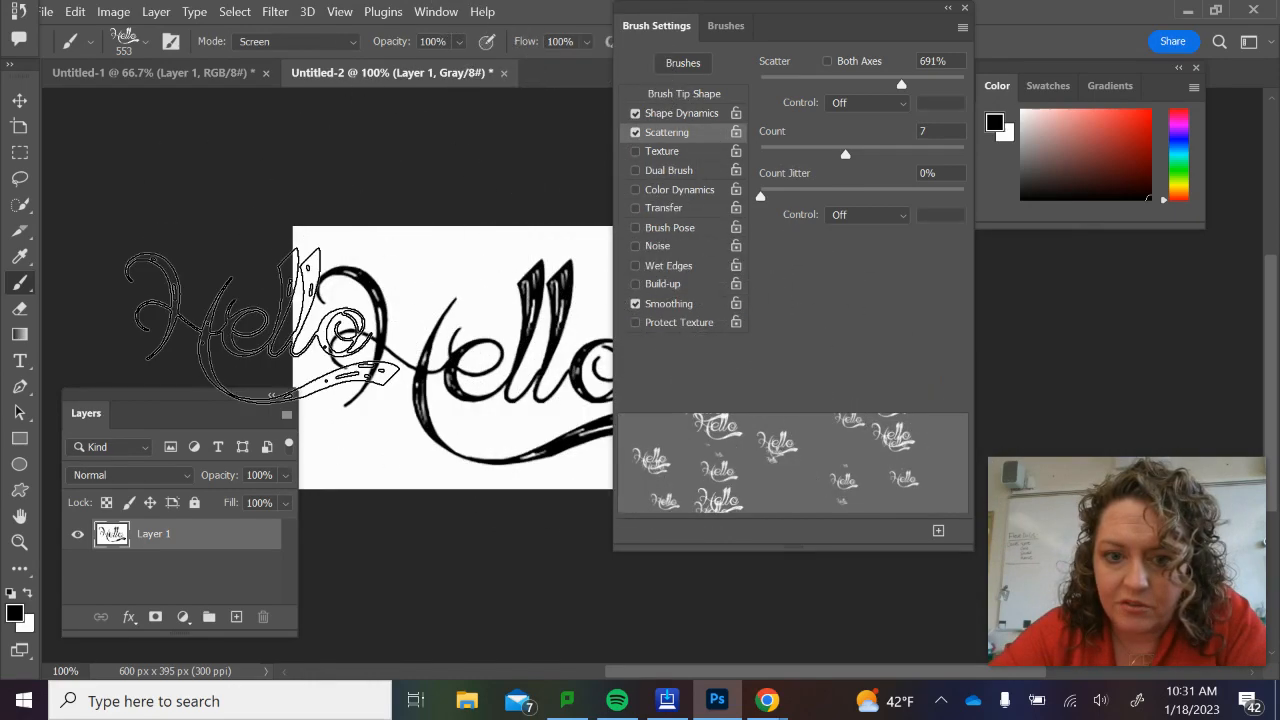
Add a new layer, hide Layer 1, and paint a test stroke diagonally across the canvas with the scattered Hello brush.
scroll(470, 528, "right", 3)
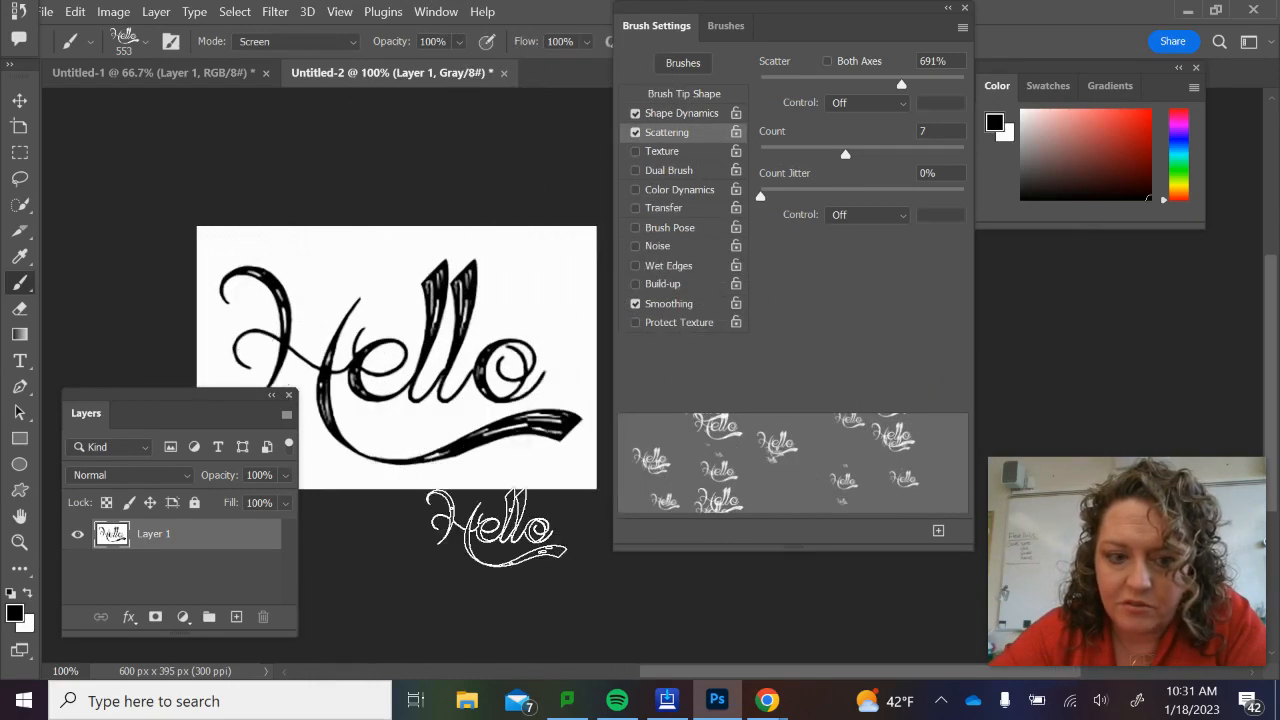
left_click(236, 617)
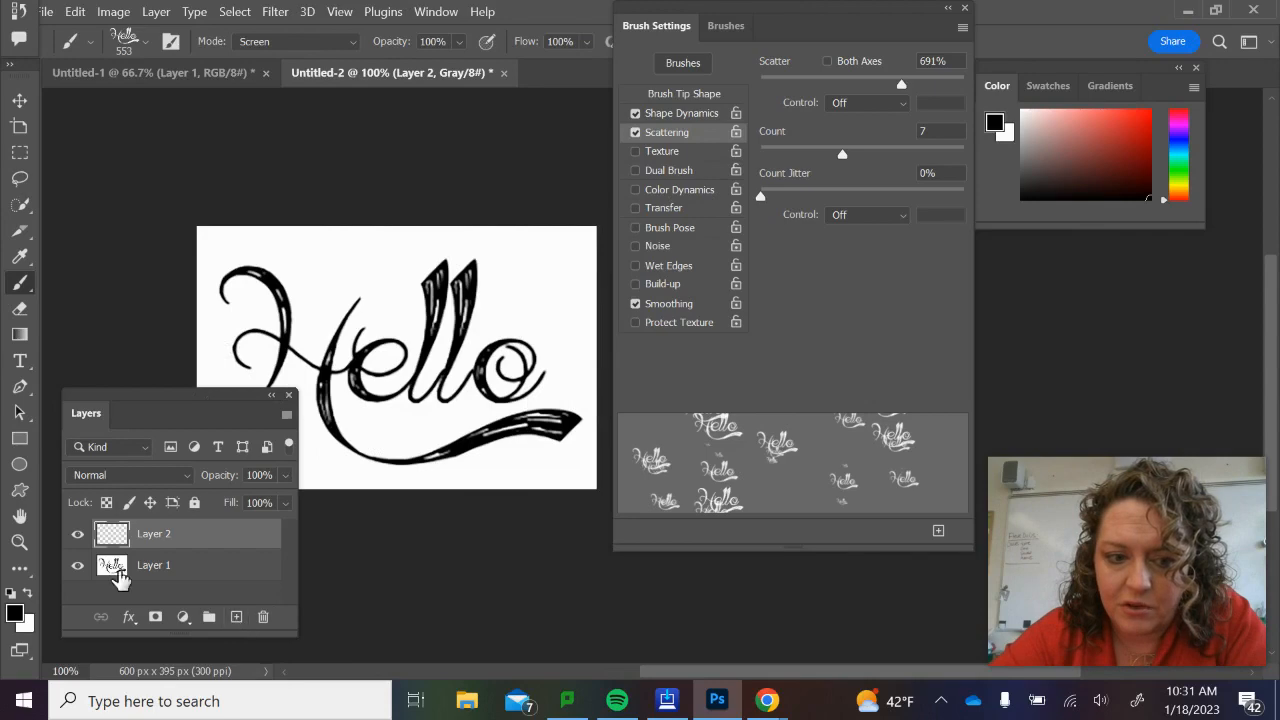
left_click(77, 565)
mouse_move(365, 205)
left_mouse_down()
mouse_move(320, 260)
mouse_move(450, 428)
mouse_move(312, 294)
mouse_move(507, 295)
mouse_move(428, 266)
mouse_move(575, 500)
left_mouse_up()
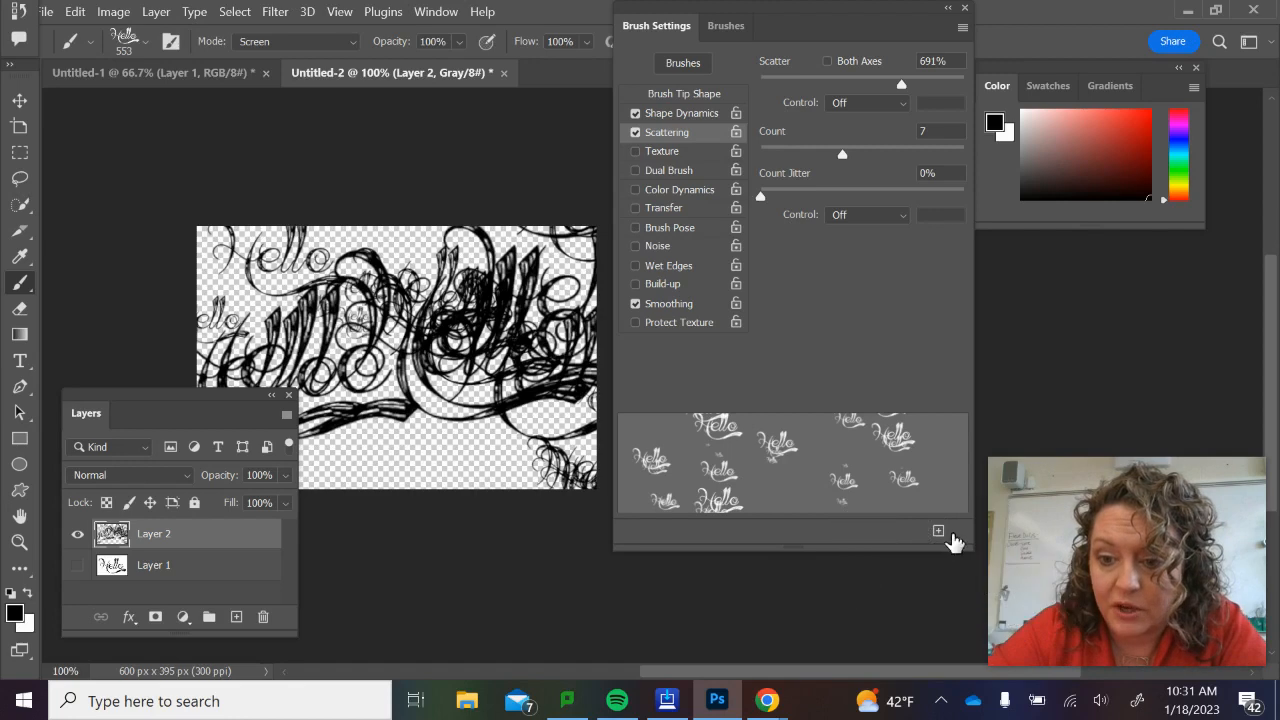
Save the adjusted brush as a new preset named Hello2 with its tool settings included.
left_click(938, 534)
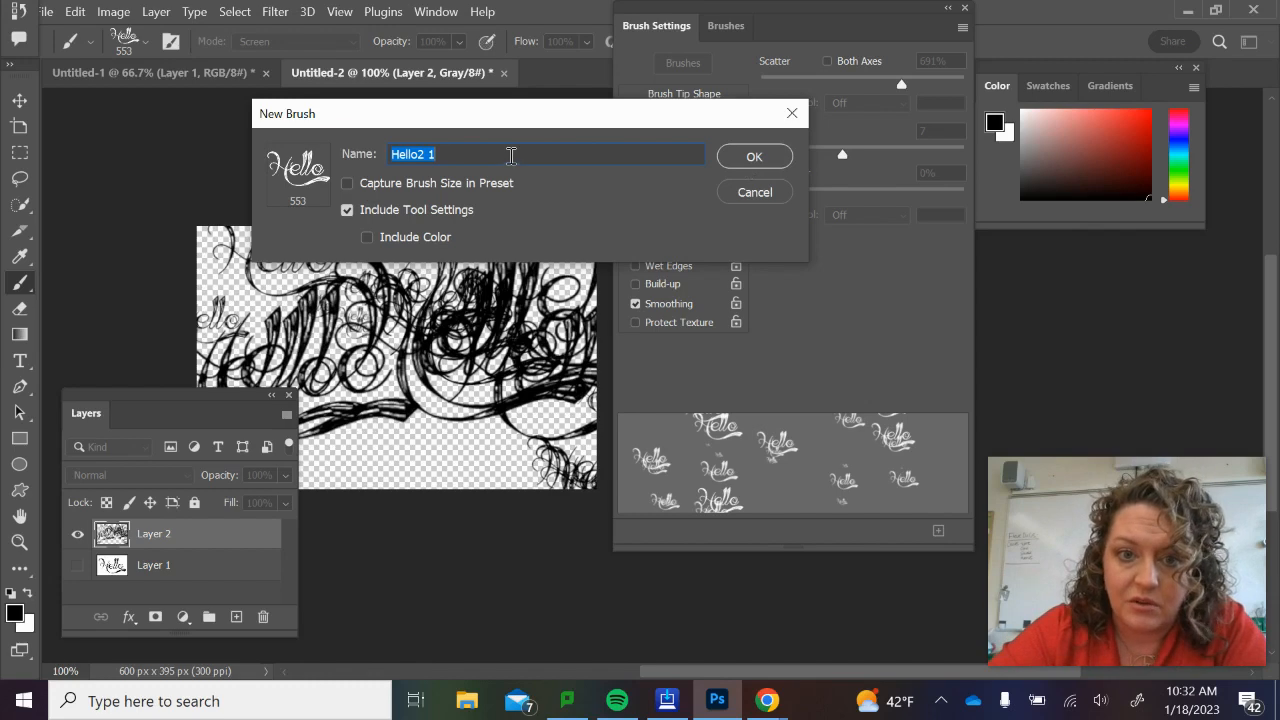
left_click(511, 155)
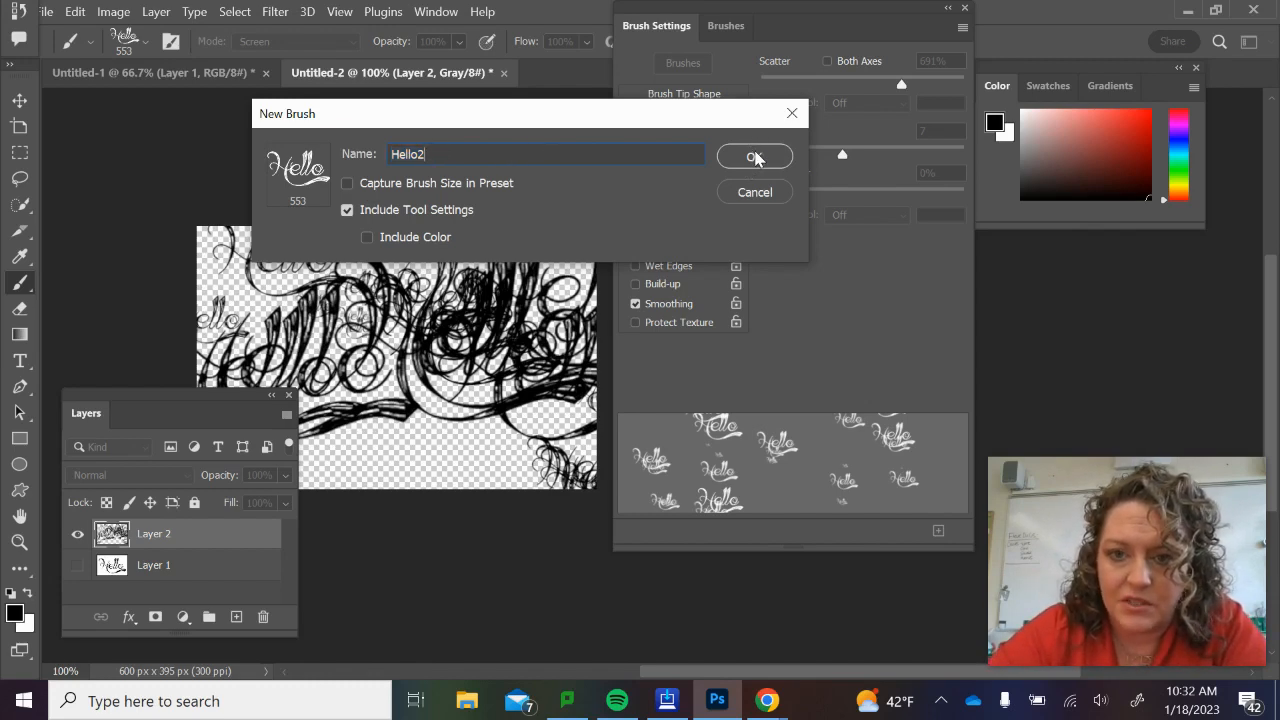
left_click(755, 157)
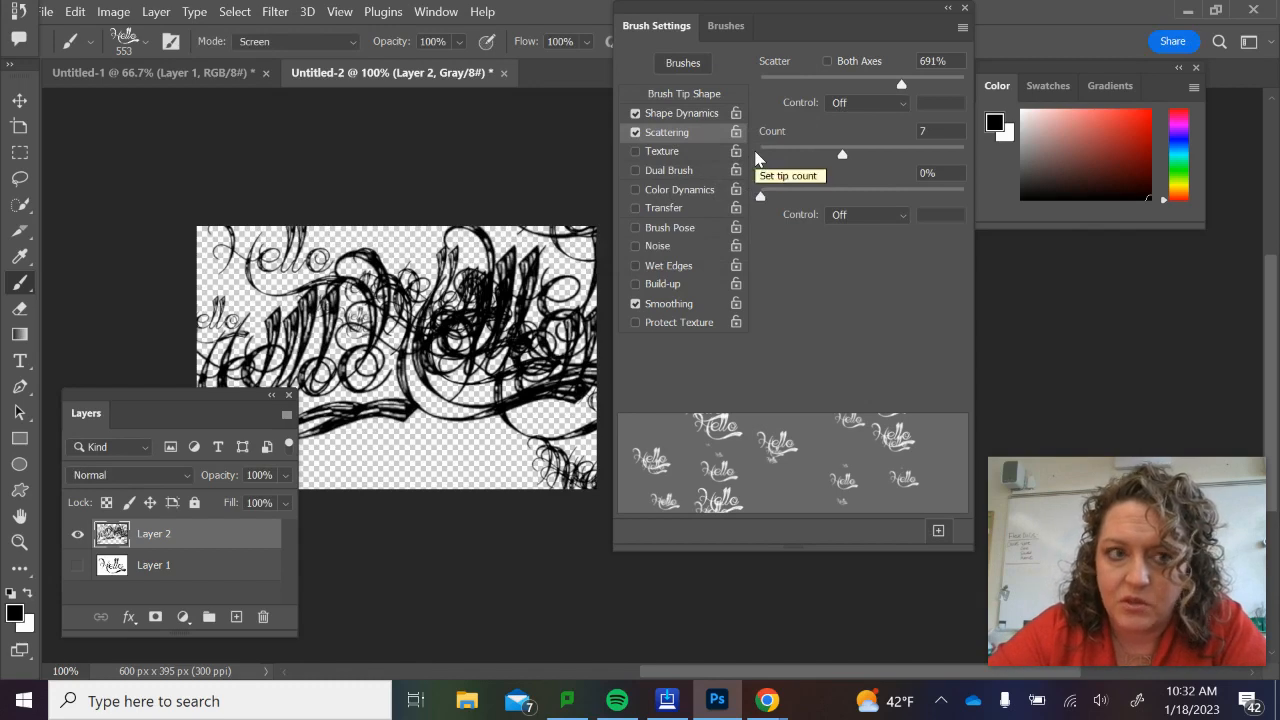
Pick the 553 px Hello brush from the recent brushes and stamp it near the lower middle of Layer 2.
left_click(145, 44)
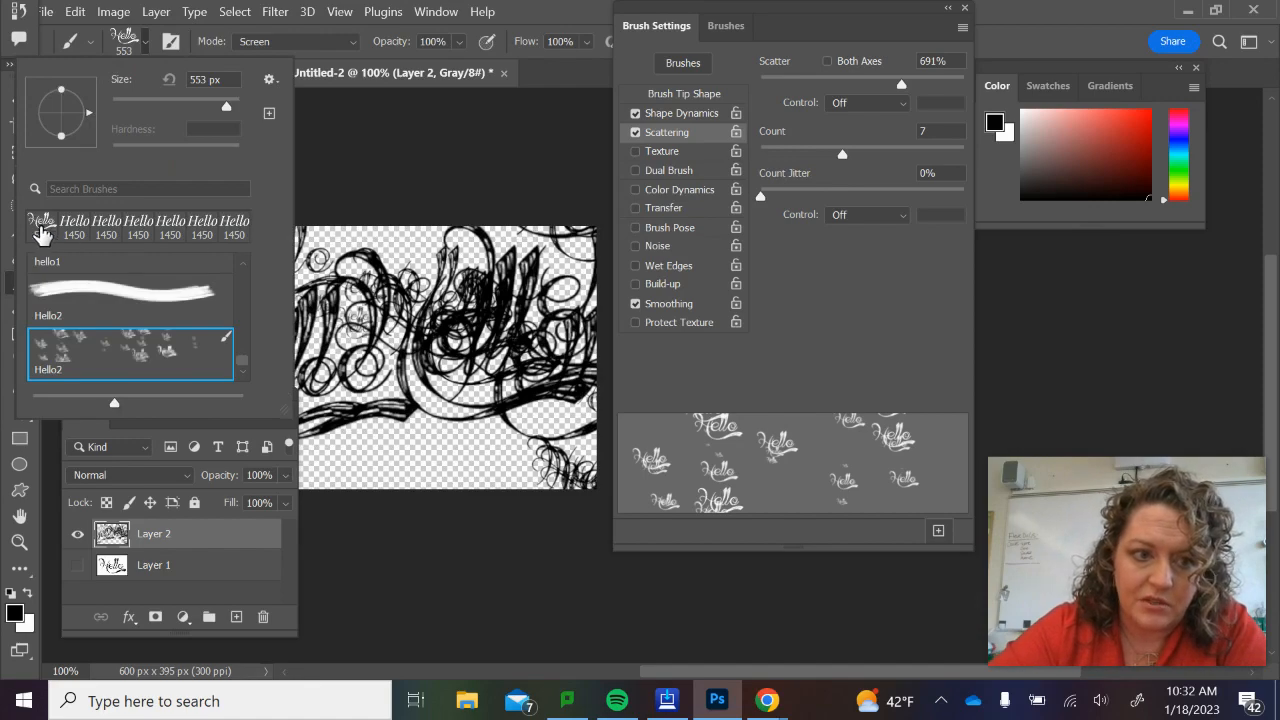
left_click(41, 232)
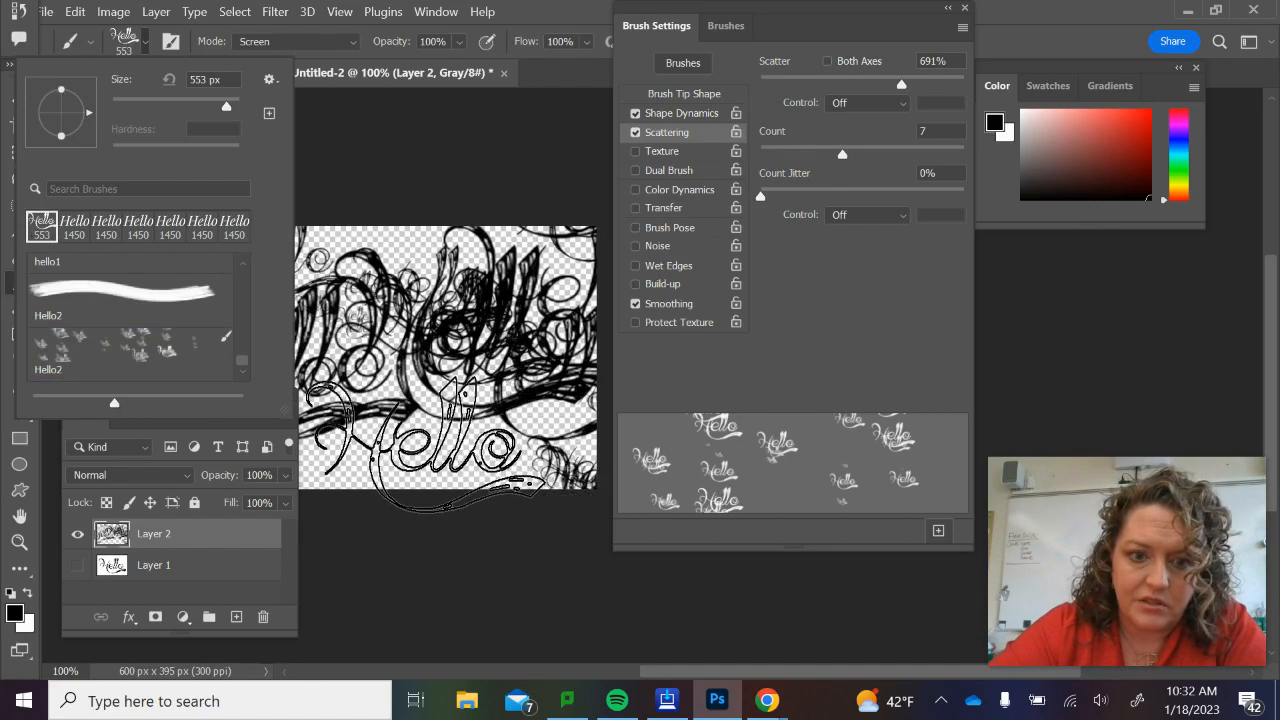
left_click(427, 443)
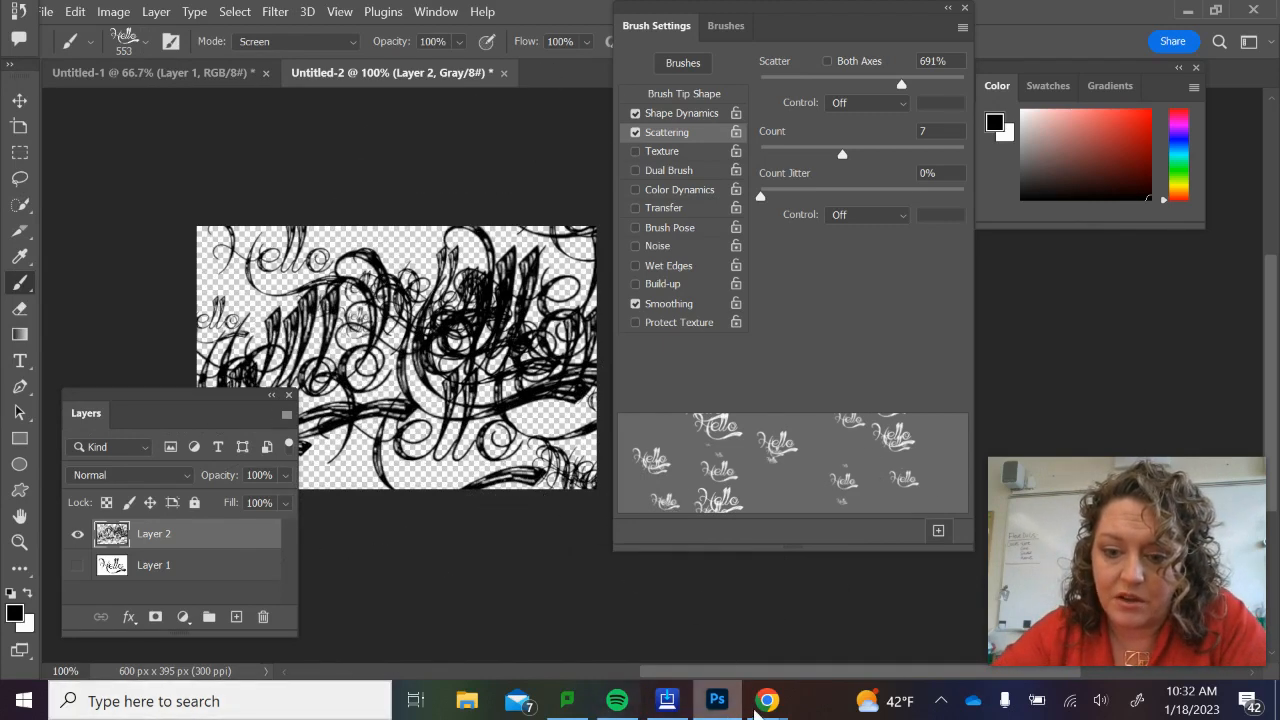
Switch to the Chrome window with the Abstract Fonts letter A listing.
mouse_move(769, 704)
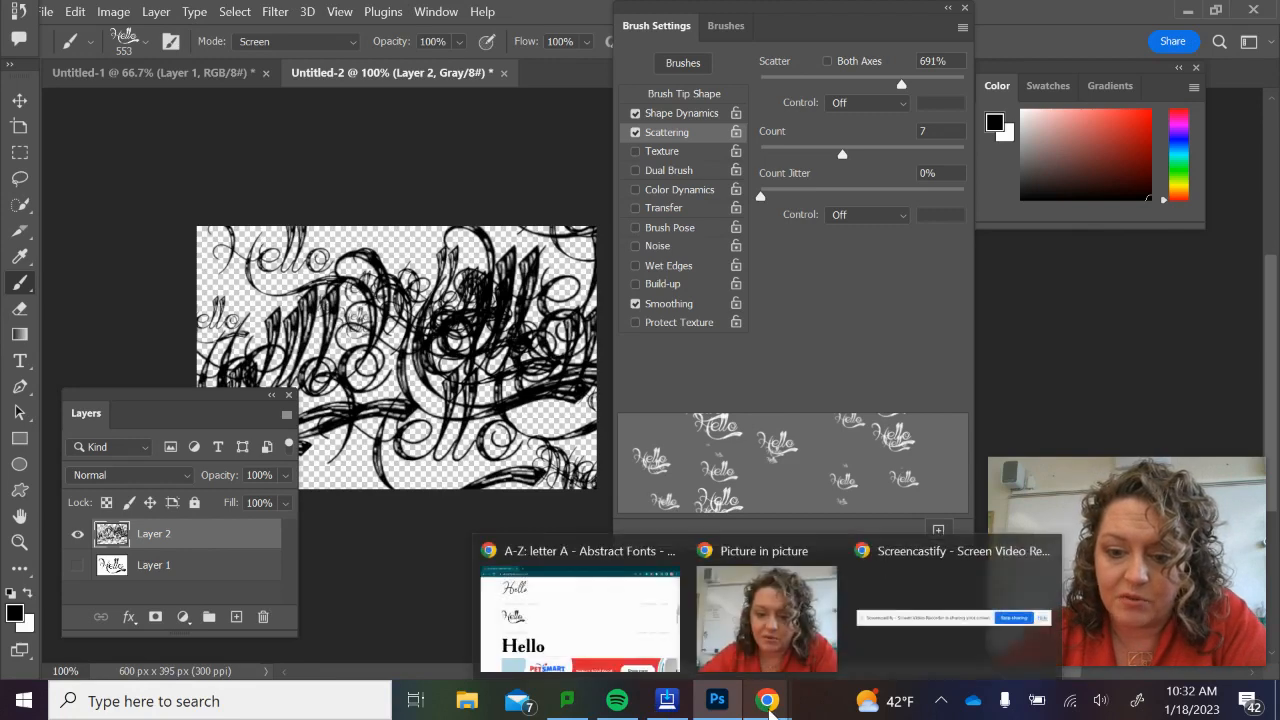